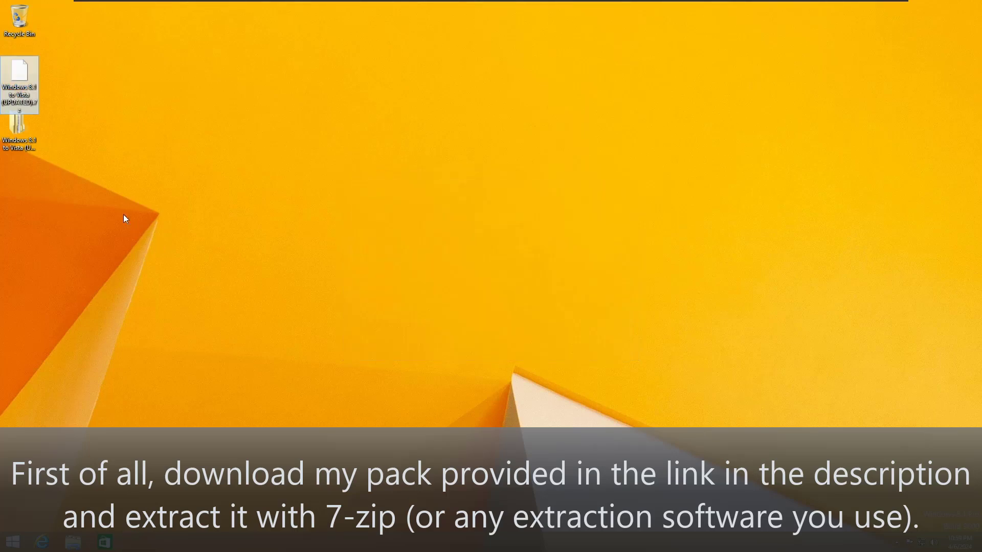
Step: Browse from the extracted pack to Windows 8.1 to Vista > Proceed > AeroGlass > Files > Requirements > Development Kit
double_click(30, 127)
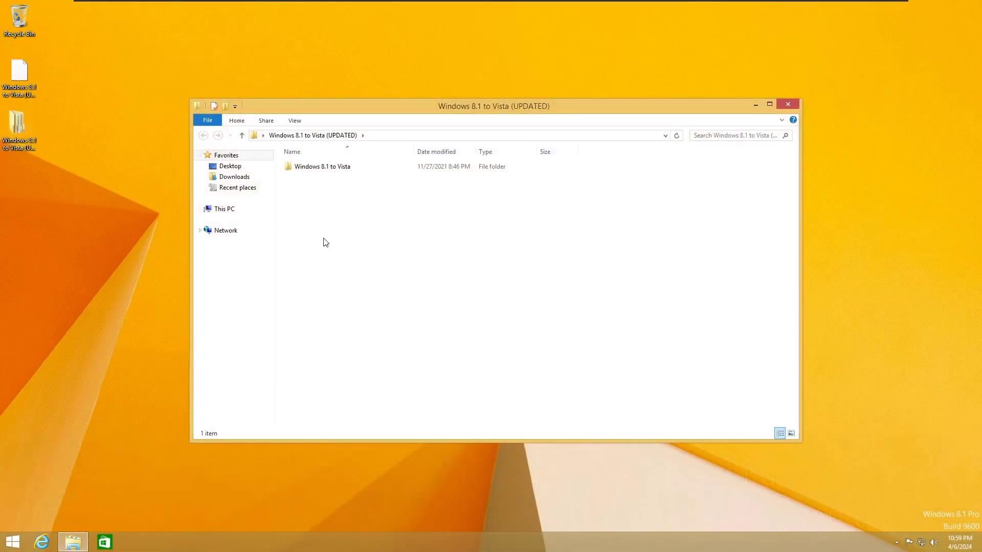
double_click(352, 174)
double_click(354, 168)
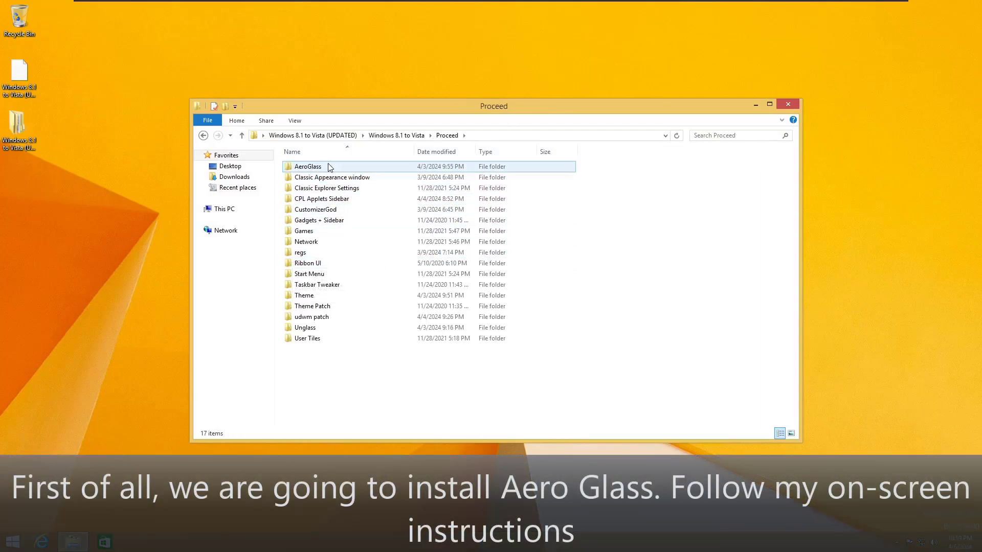
click(323, 170)
double_click(332, 171)
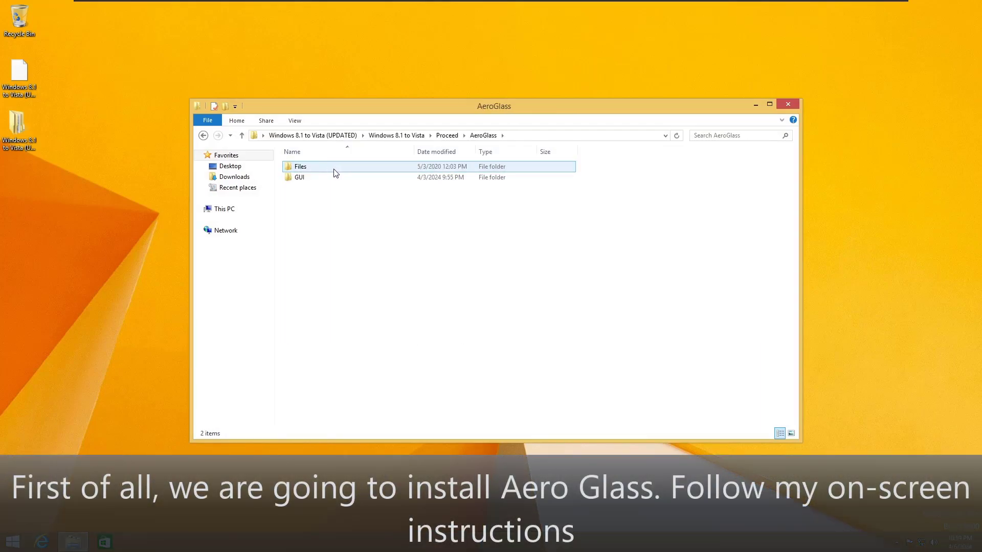
double_click(332, 169)
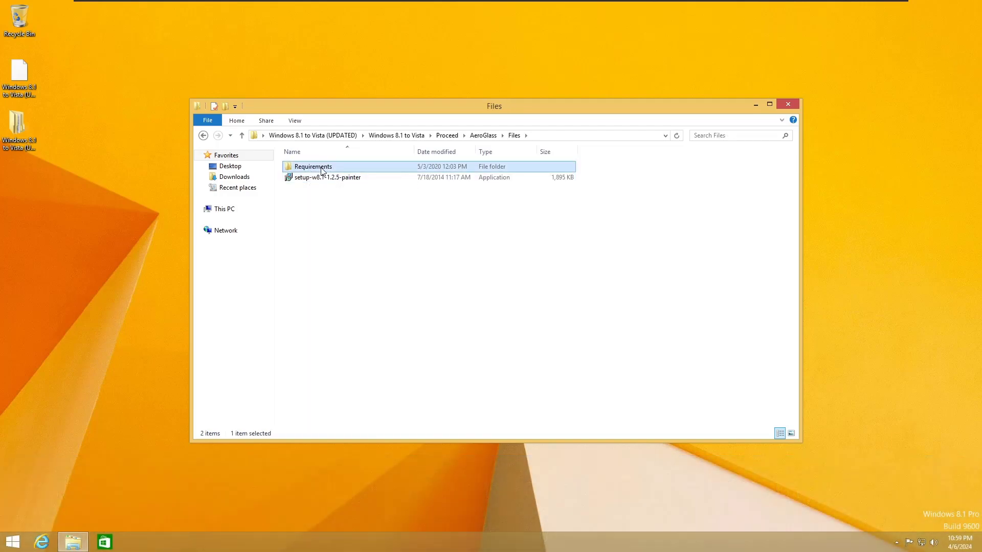
double_click(335, 170)
double_click(335, 189)
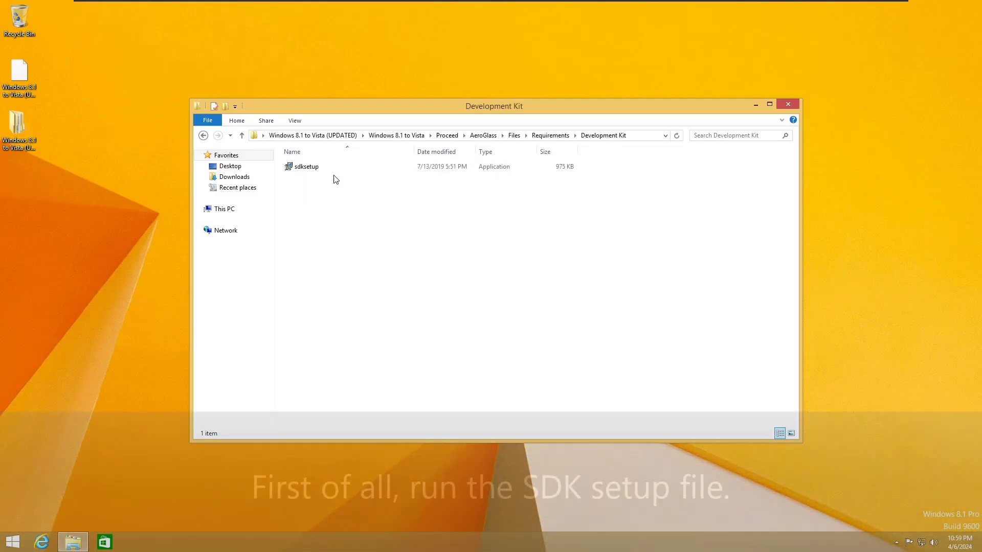
Step: Run sdksetup with the default install location, declining CEIP and accepting the license
double_click(325, 170)
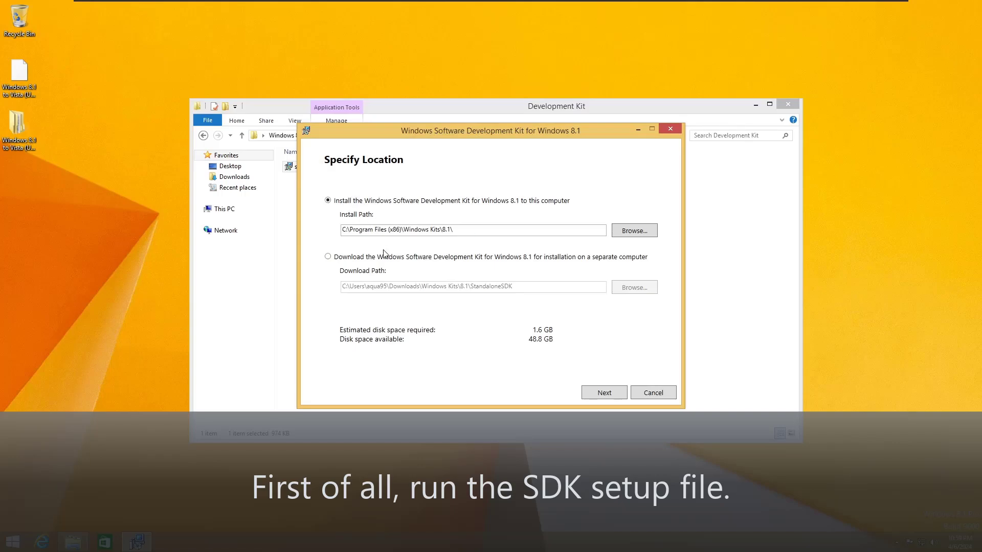
click(590, 394)
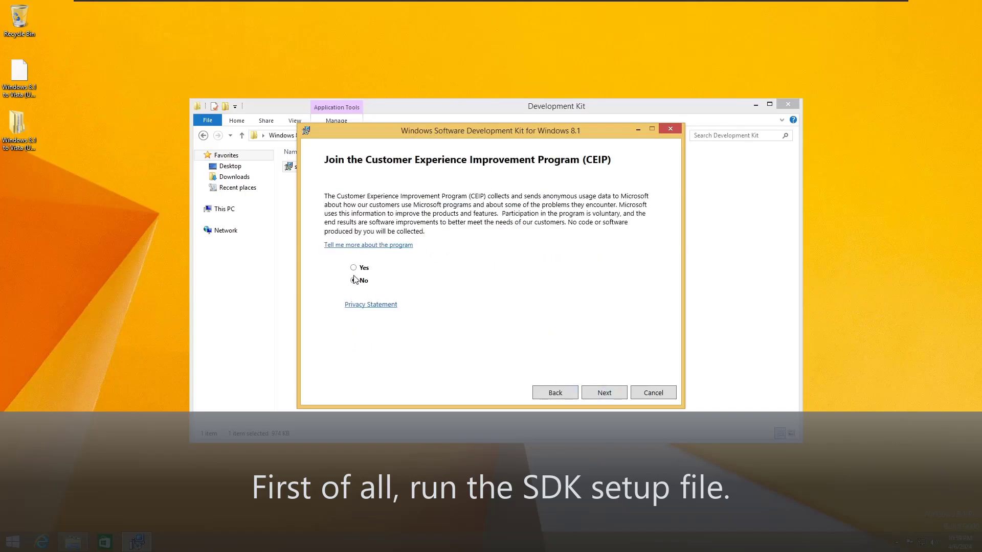
click(588, 396)
click(593, 395)
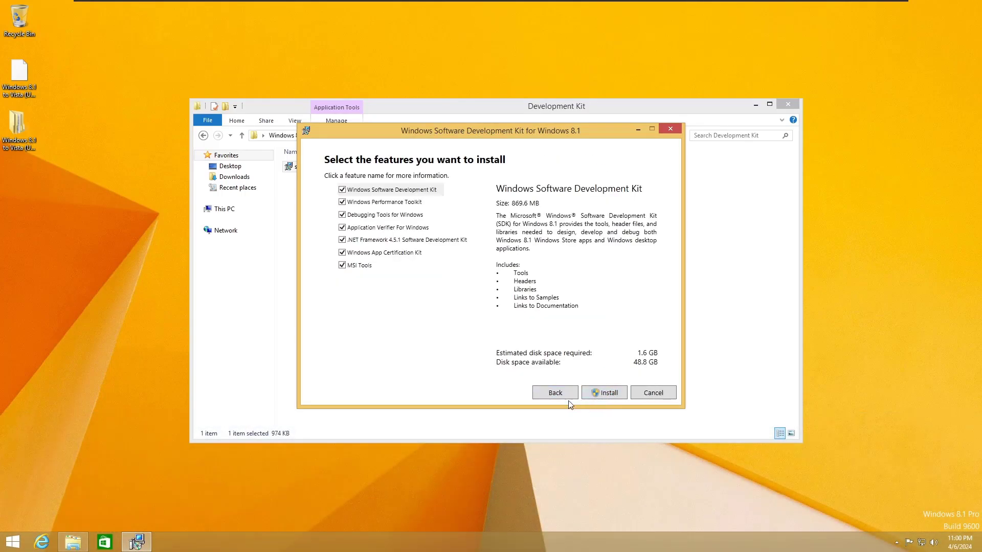
Step: Uncheck every SDK feature except Debugging Tools for Windows and install it
click(342, 190)
click(342, 202)
click(342, 227)
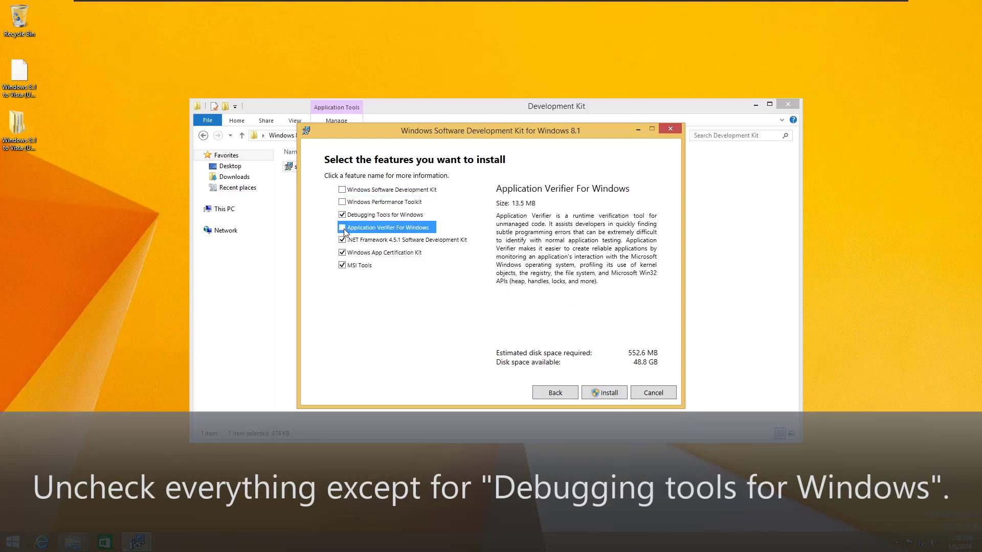
click(342, 239)
click(342, 252)
click(342, 266)
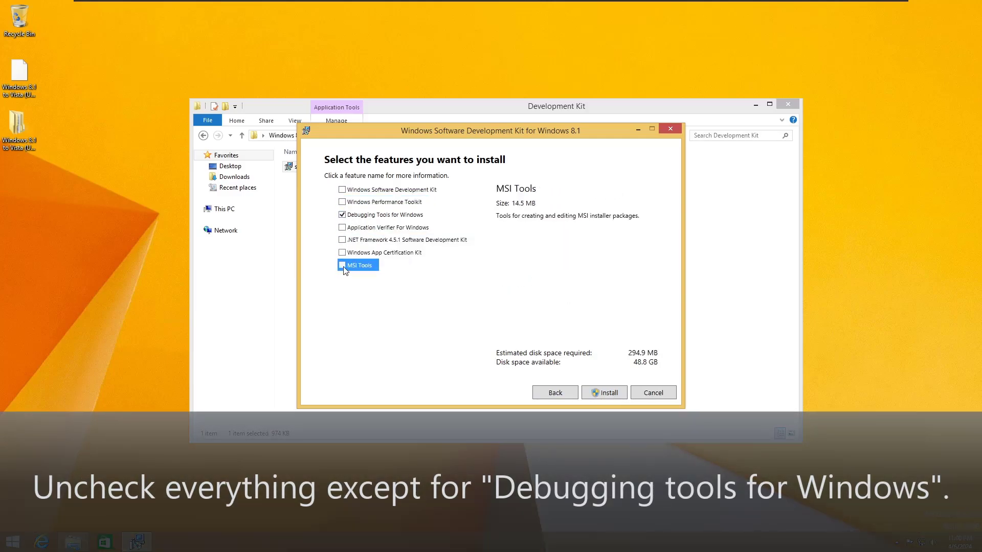
click(380, 214)
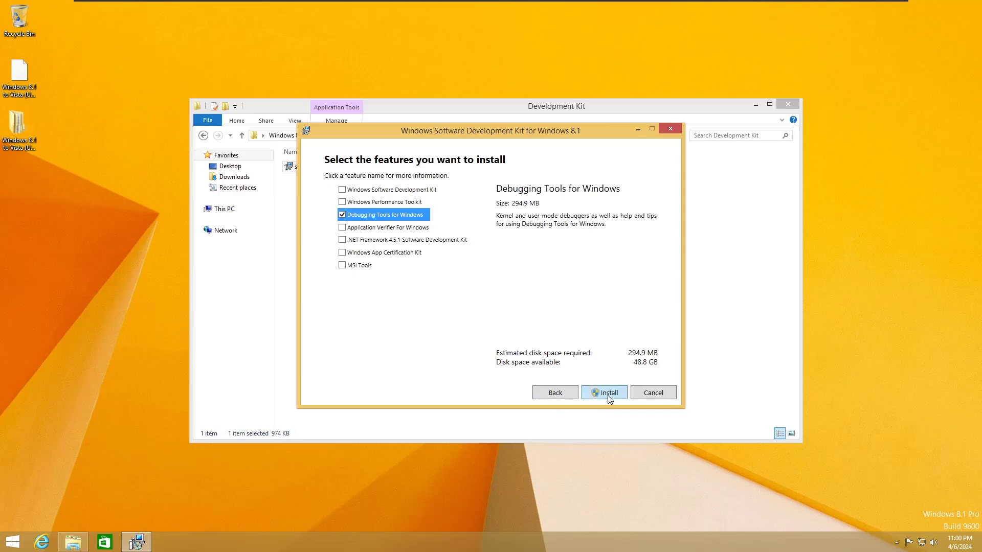
click(609, 393)
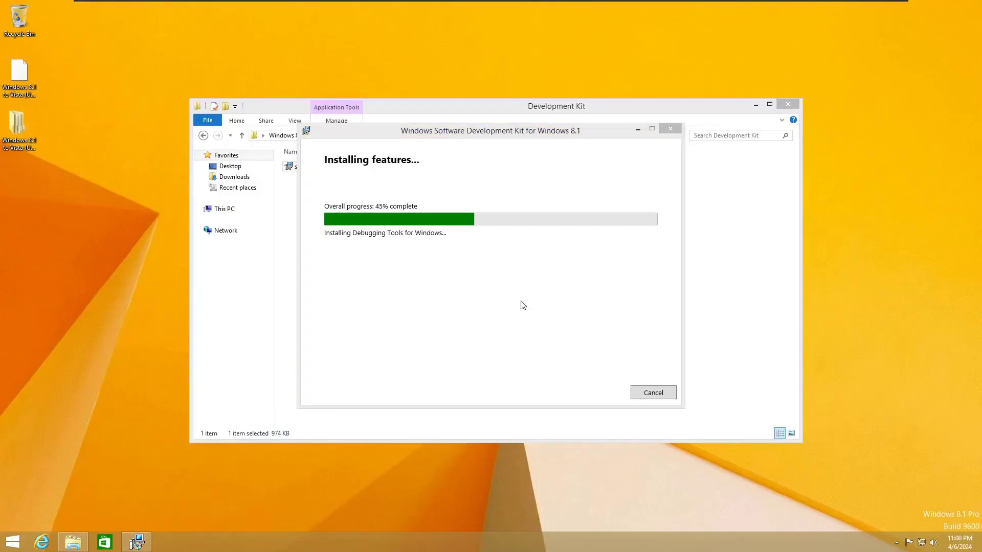
click(514, 307)
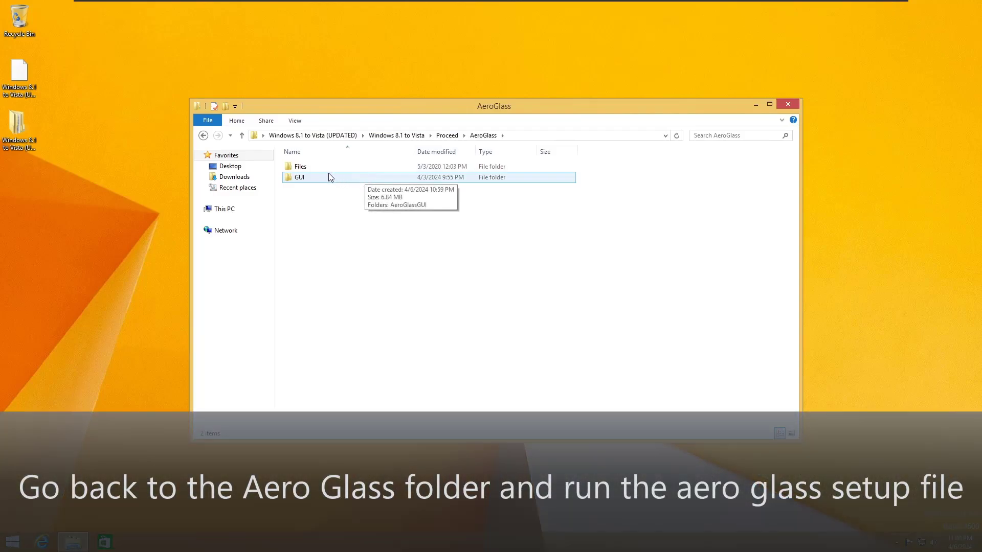
Step: Launch the Aero Glass setup as administrator with English as the setup language
double_click(327, 168)
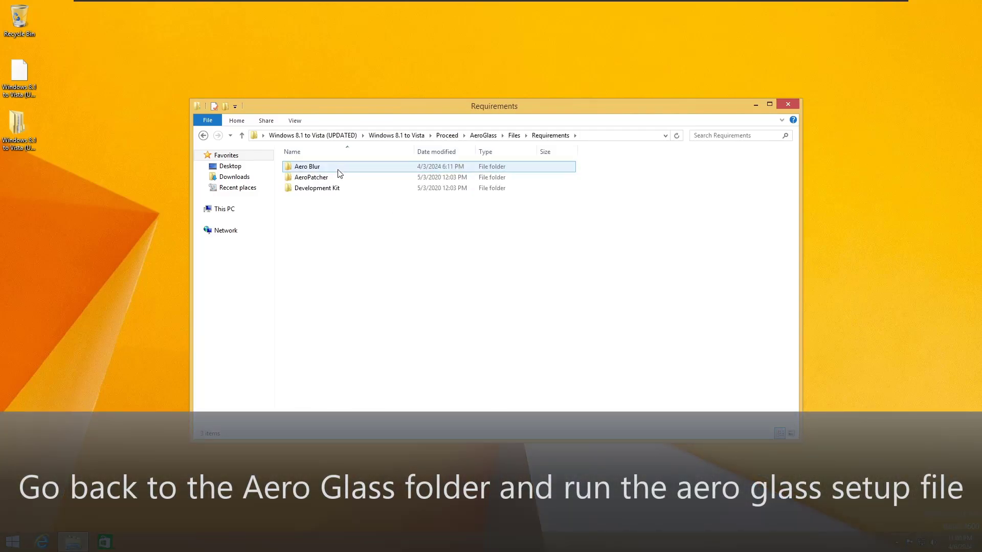
click(203, 135)
double_click(324, 176)
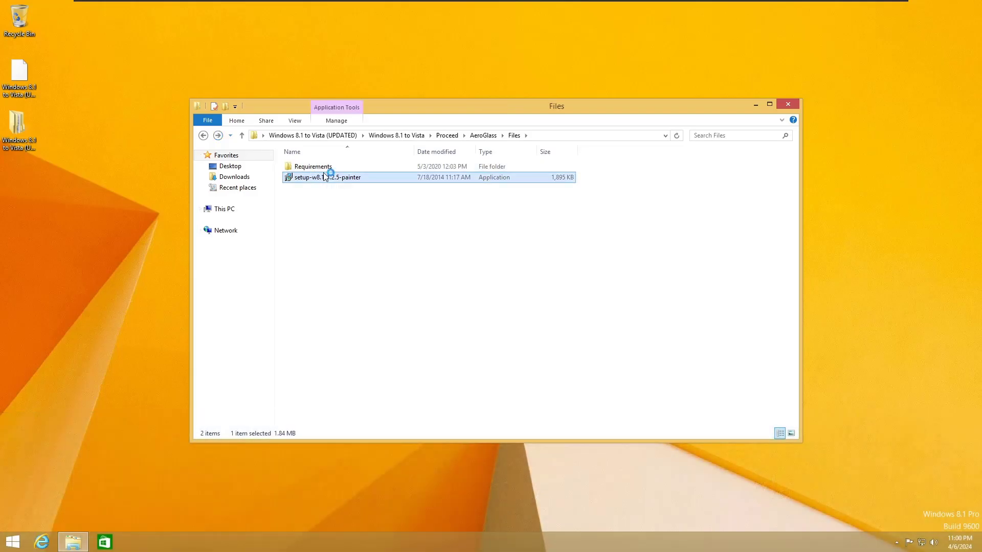
click(515, 288)
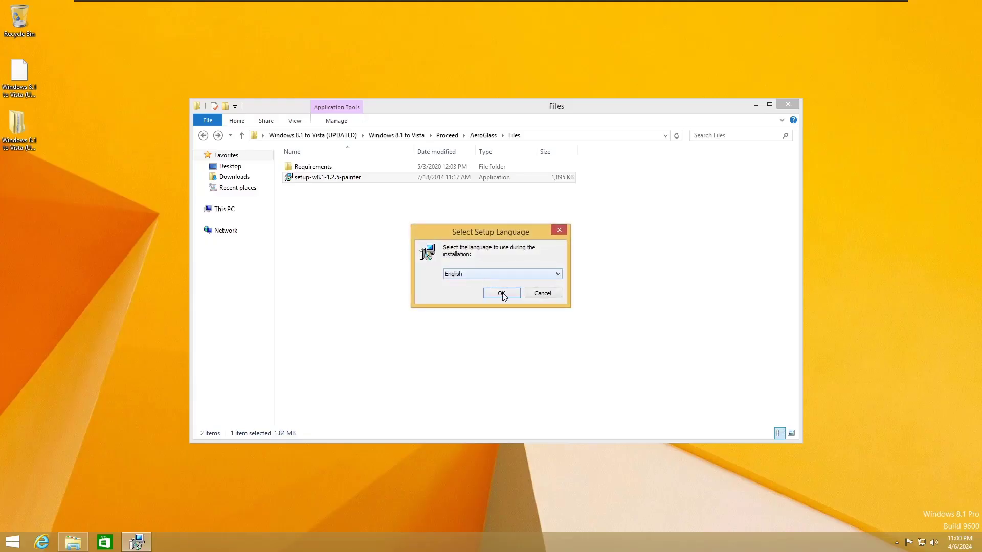
click(502, 292)
Step: Install Aero Glass to C:\AeroGlass with both additional tasks unchecked, then finish
click(542, 353)
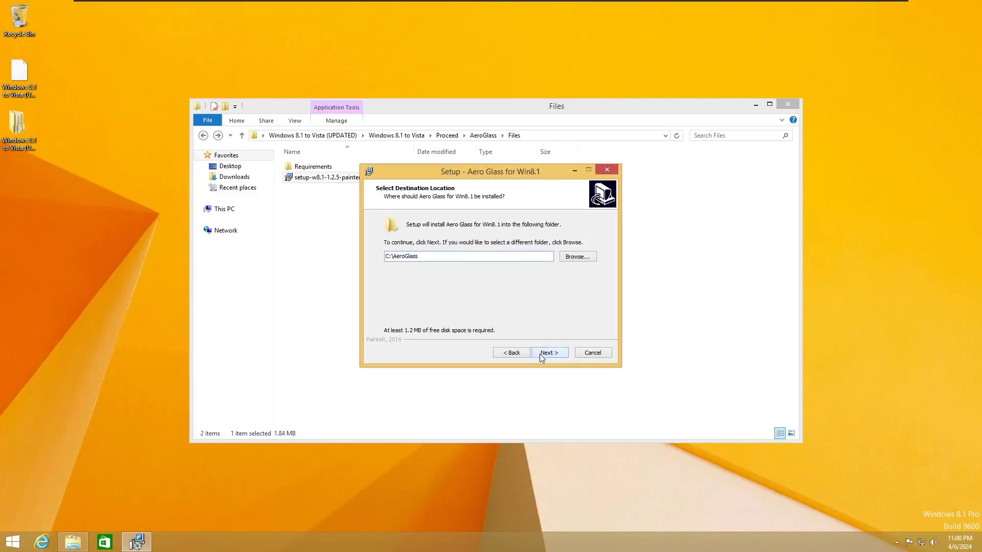
click(541, 353)
click(429, 252)
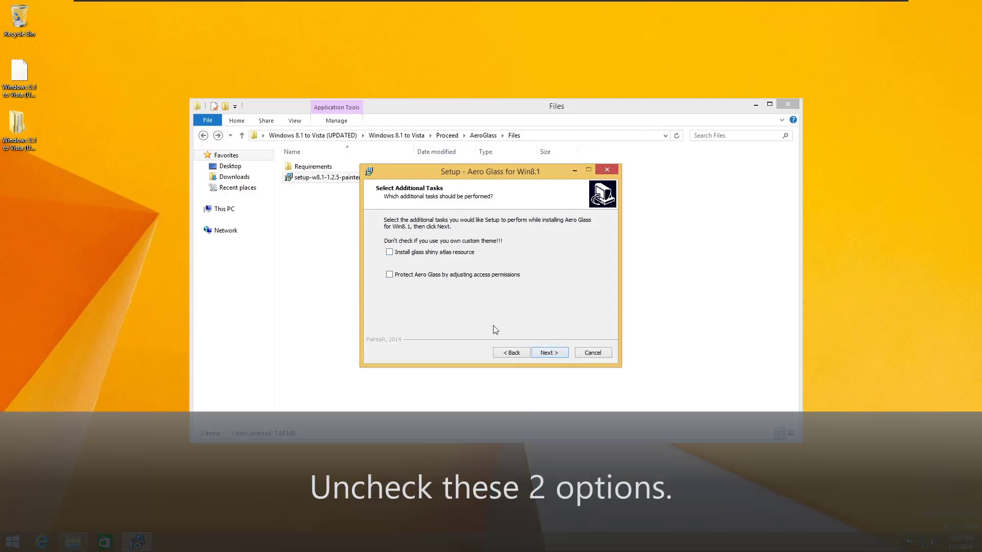
click(549, 352)
click(552, 354)
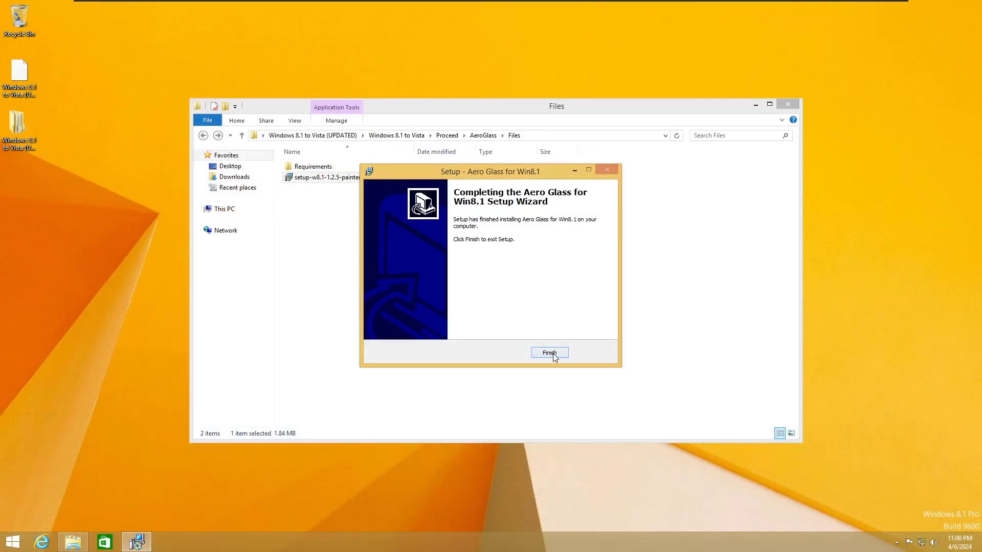
click(550, 352)
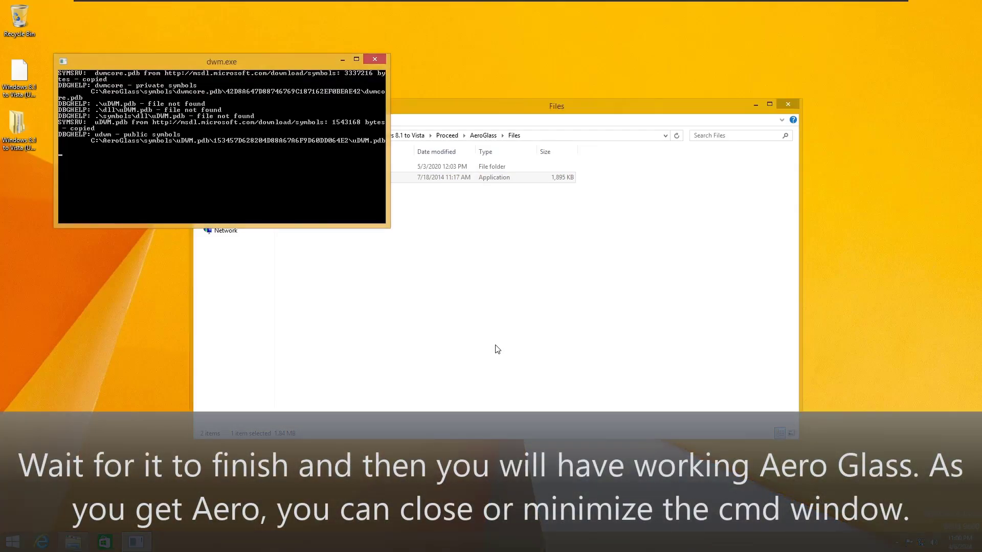
Step: Run the symbols script in the AeroPatcher folder as administrator
click(500, 107)
drag(500, 113, 465, 150)
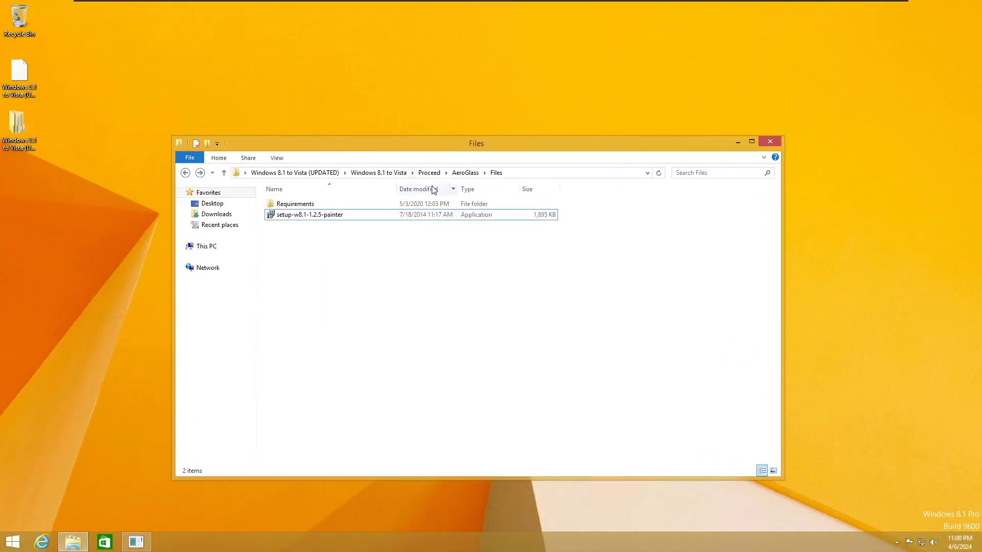
click(458, 174)
double_click(360, 206)
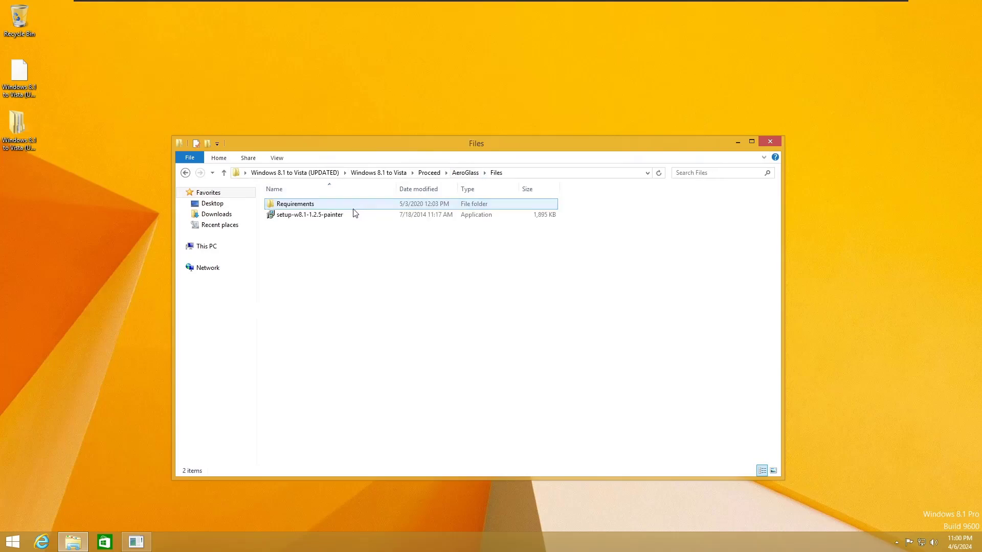
double_click(315, 205)
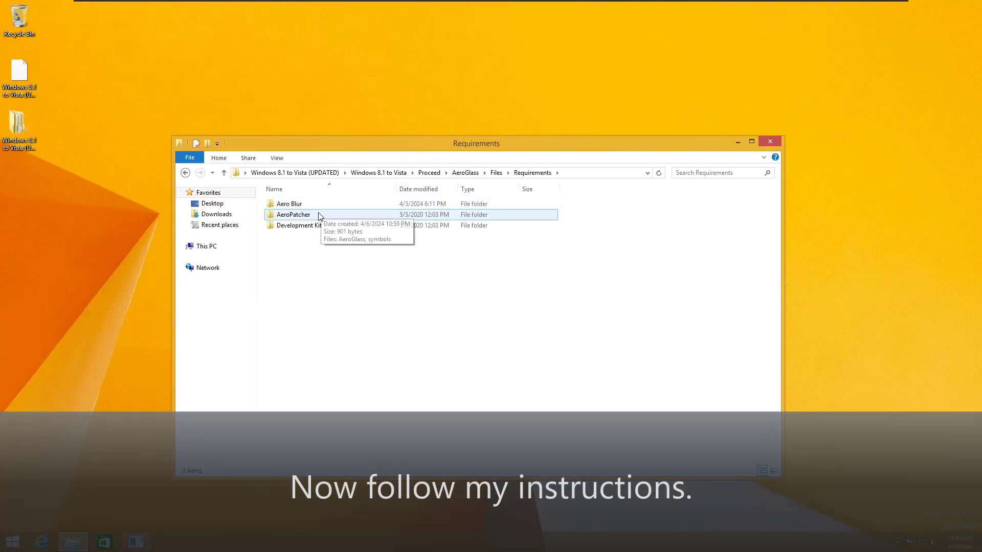
double_click(324, 215)
right_click(307, 220)
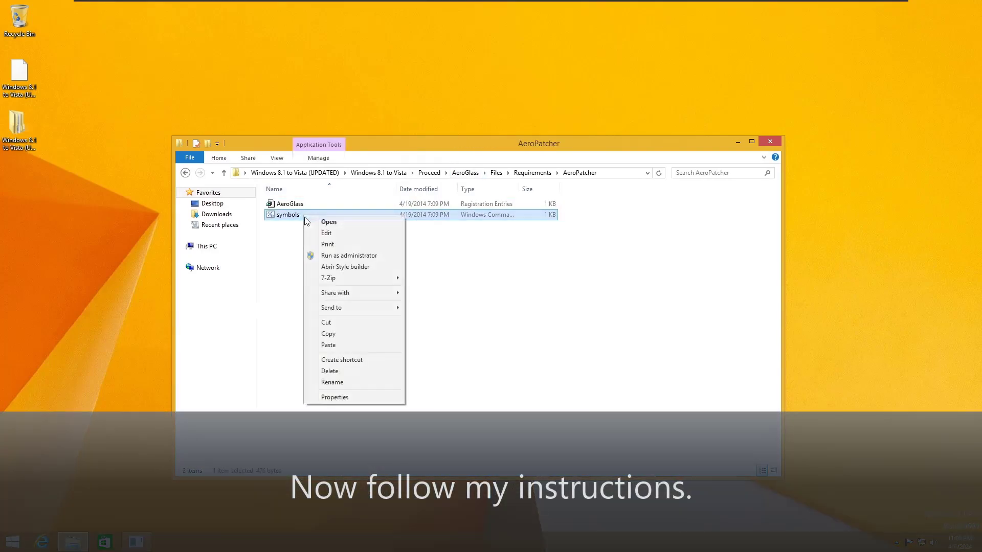
click(322, 255)
click(524, 287)
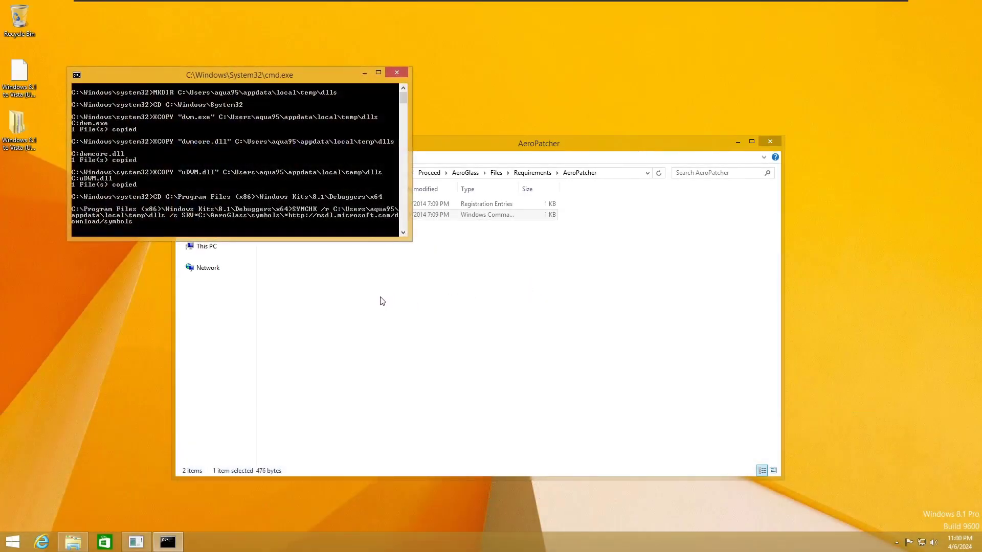
Step: Merge AeroPatcher's AeroGlass.reg into the registry
double_click(318, 204)
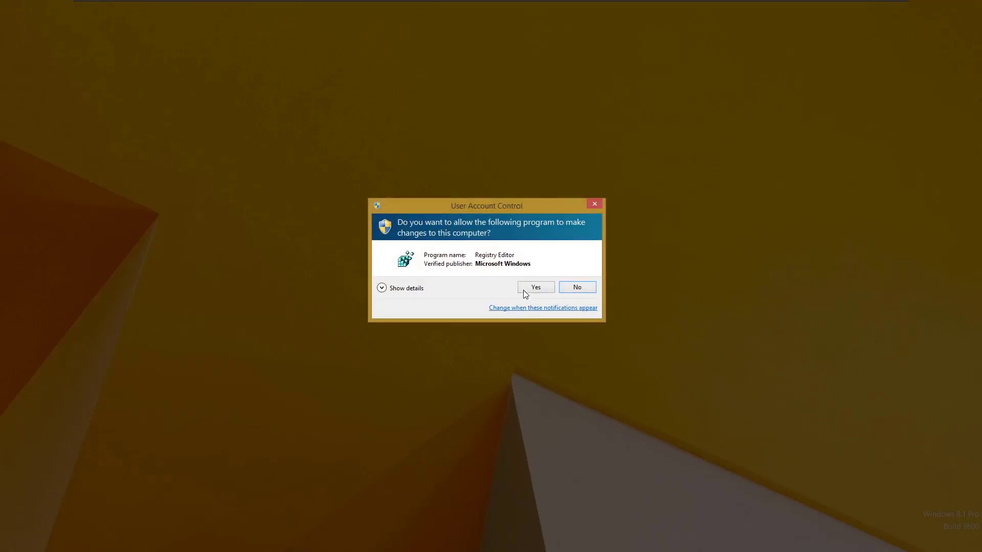
click(523, 290)
click(559, 293)
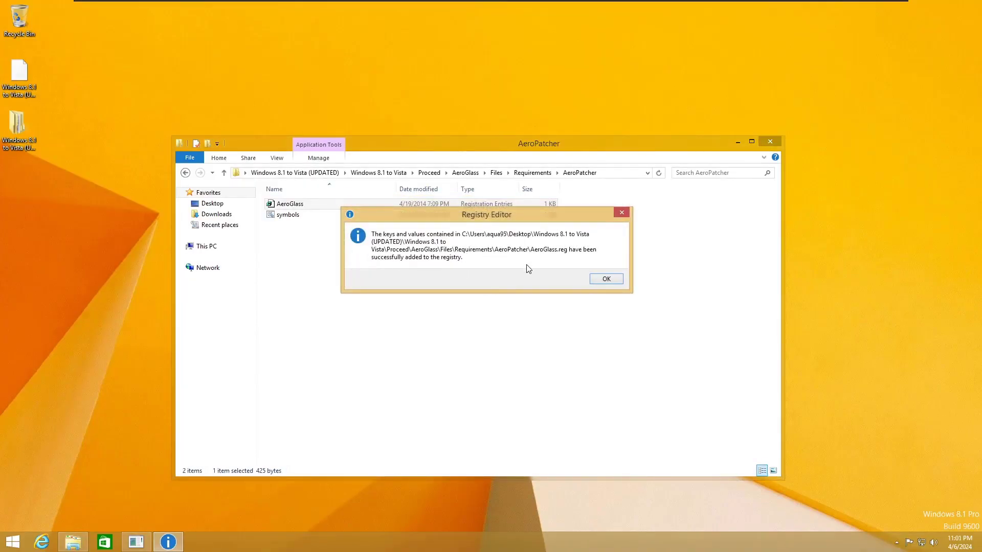
click(605, 279)
Step: Merge AeroGlass_Settings.reg from the Aero Blur folder into the registry
click(533, 173)
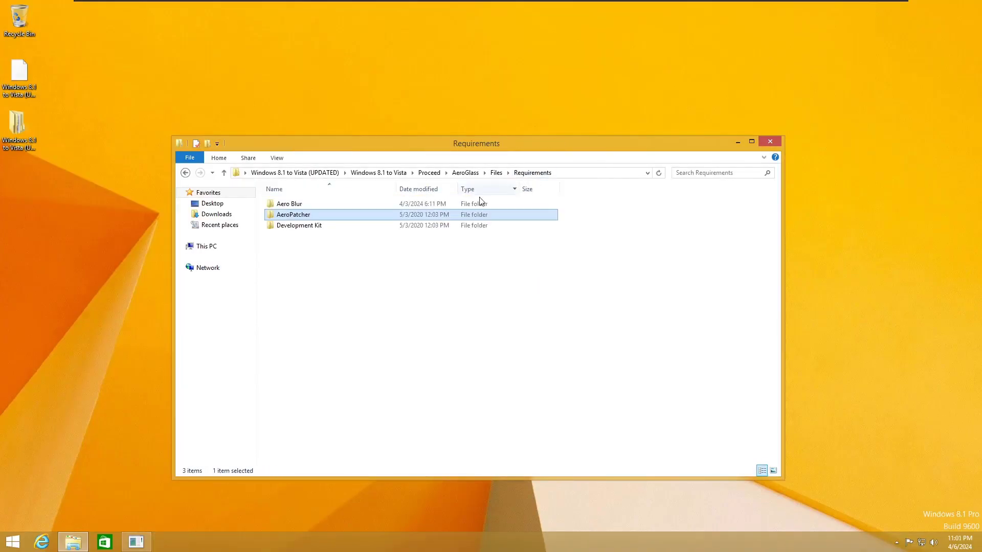
double_click(353, 205)
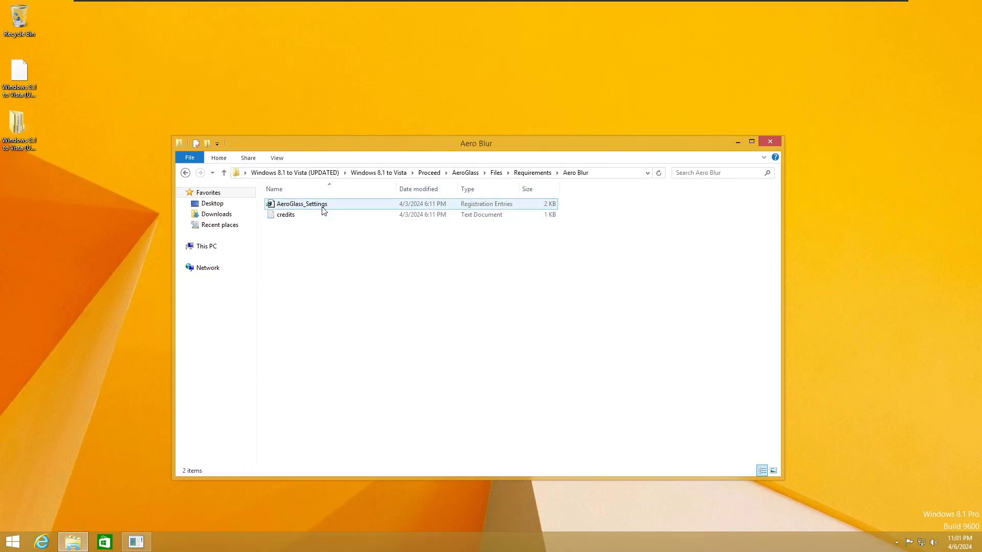
double_click(302, 204)
click(531, 284)
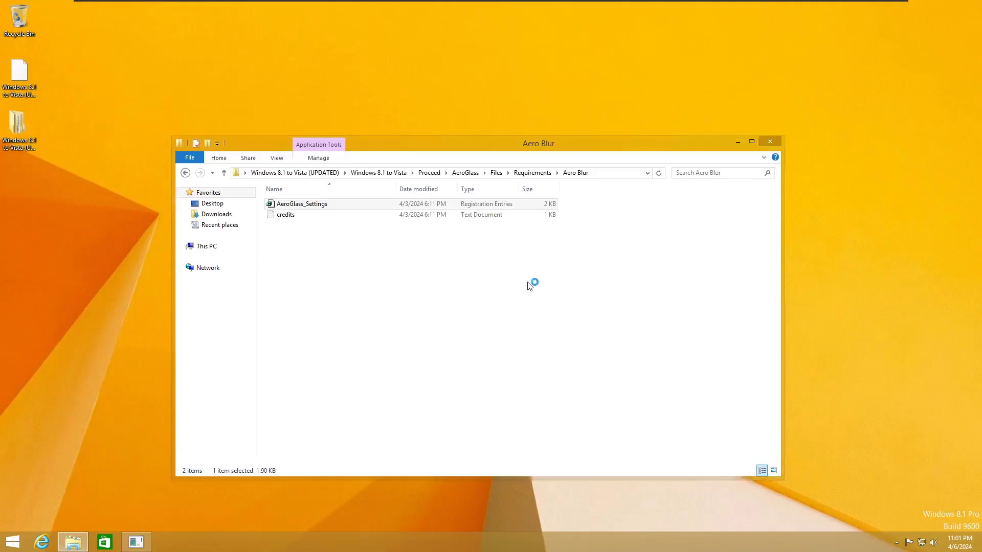
click(563, 291)
click(603, 279)
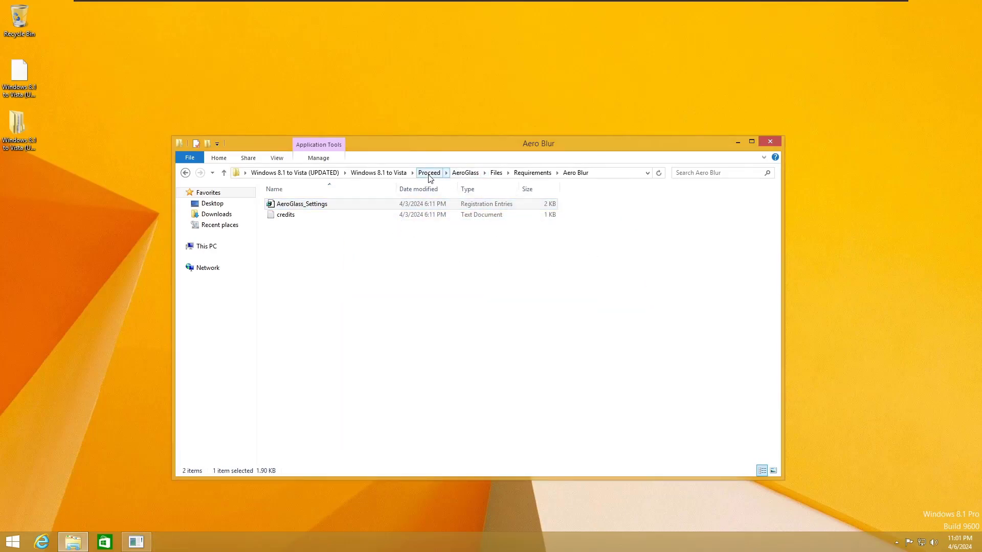
Step: Launch AeroGlassGUI from GUI > AeroGlassGUI and set caption glow mode to Use theme settings
click(464, 174)
double_click(310, 215)
double_click(312, 204)
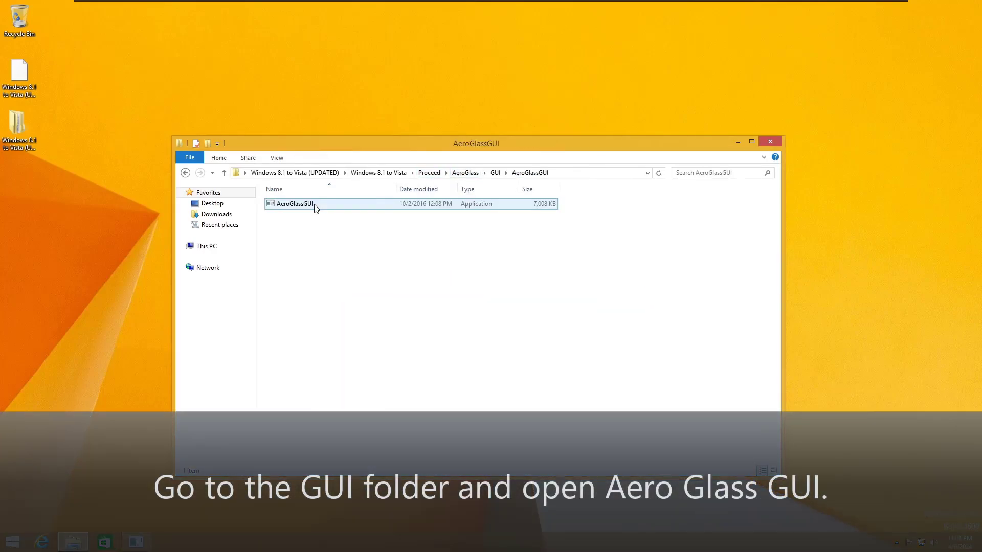
double_click(314, 205)
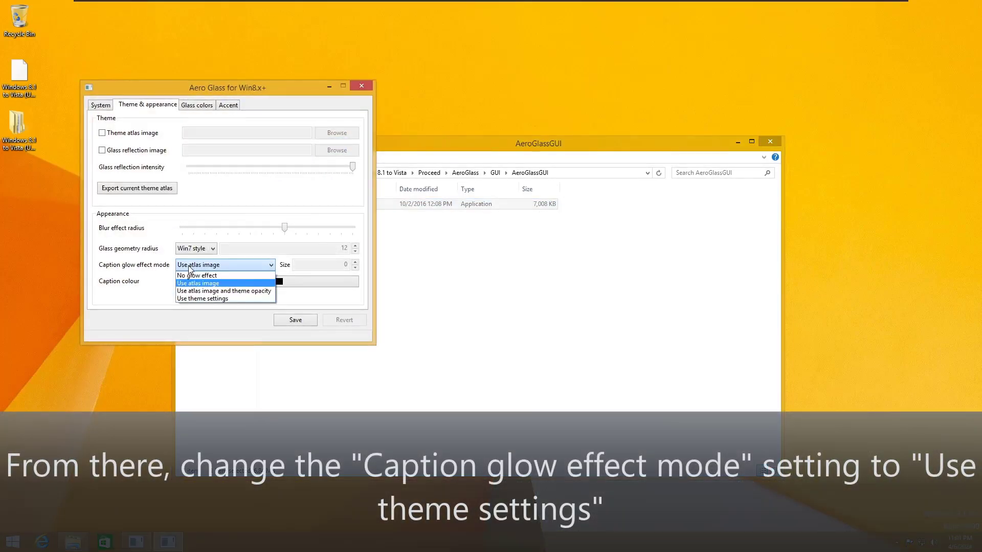
click(207, 300)
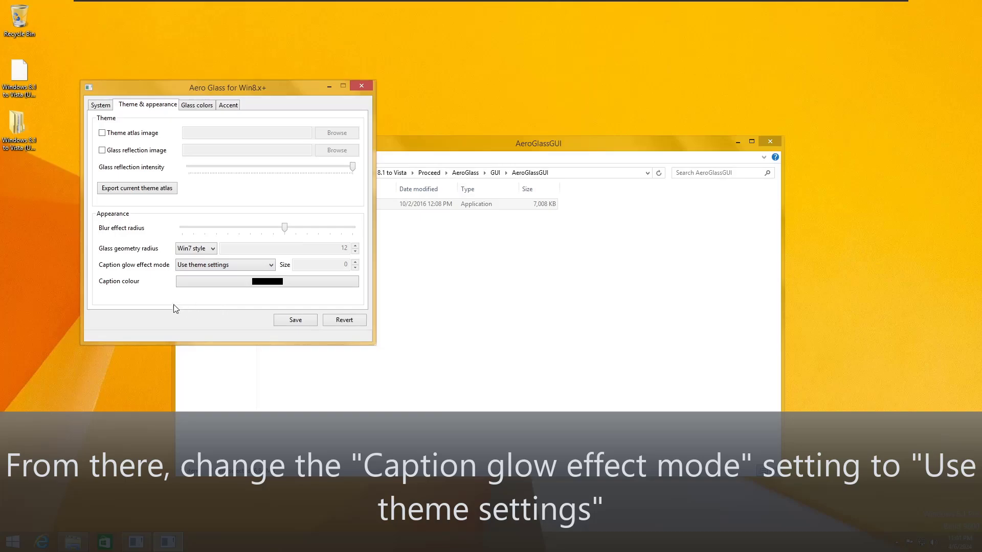
click(226, 266)
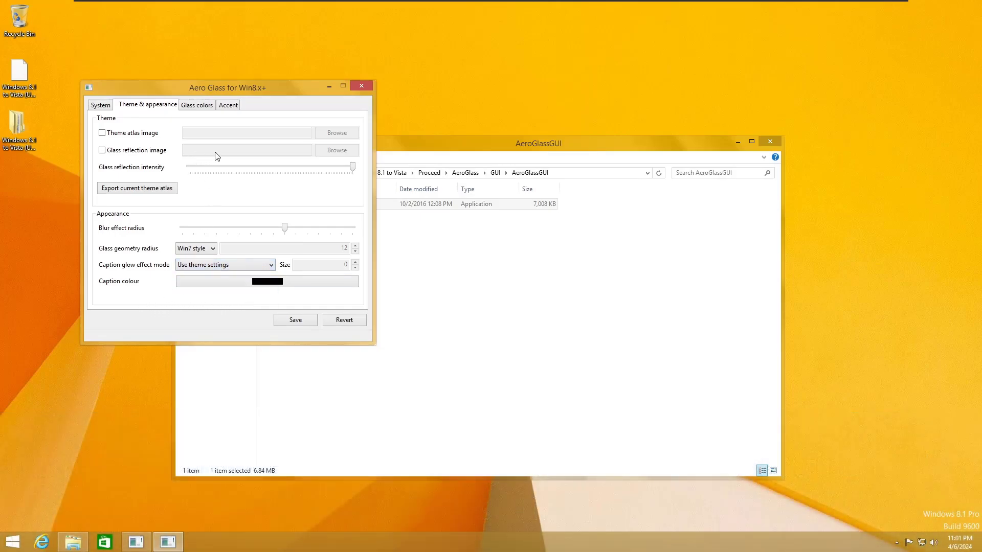
Step: Toggle Use glass color for inactive frames under Glass colors, then save and close
drag(447, 141, 506, 149)
drag(740, 153, 692, 146)
click(243, 90)
mouse_move(213, 95)
mouse_down()
mouse_move(130, 124)
mouse_move(202, 92)
mouse_up()
click(189, 105)
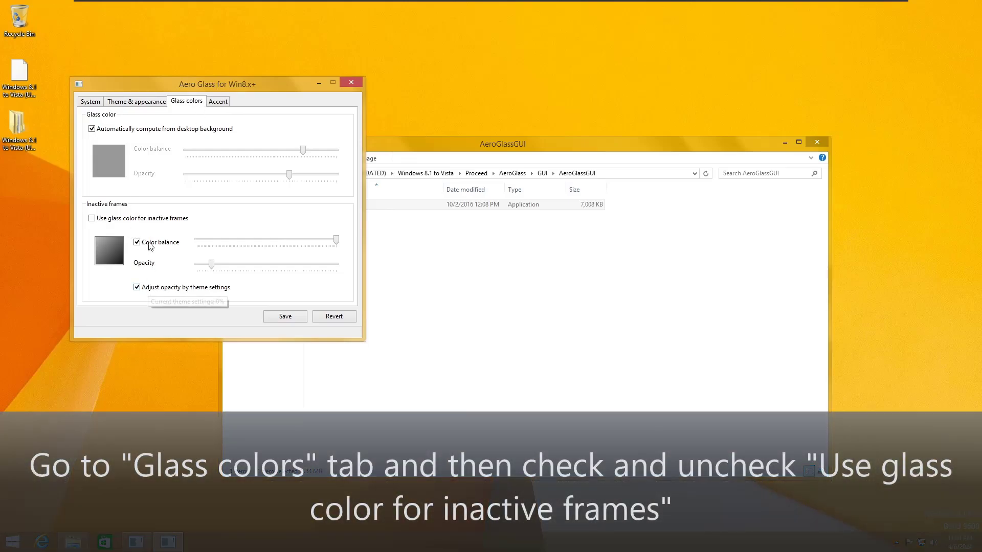
double_click(138, 219)
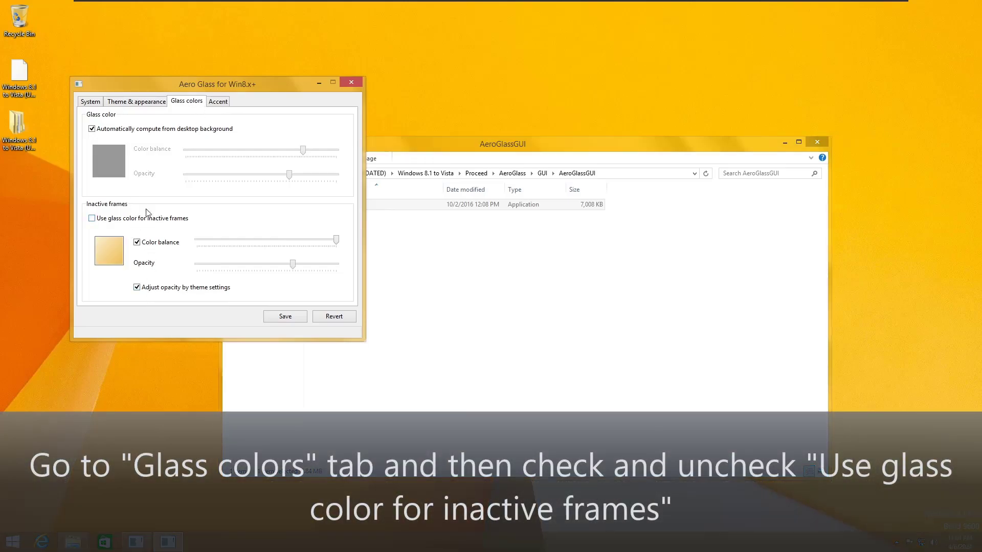
click(220, 102)
click(148, 102)
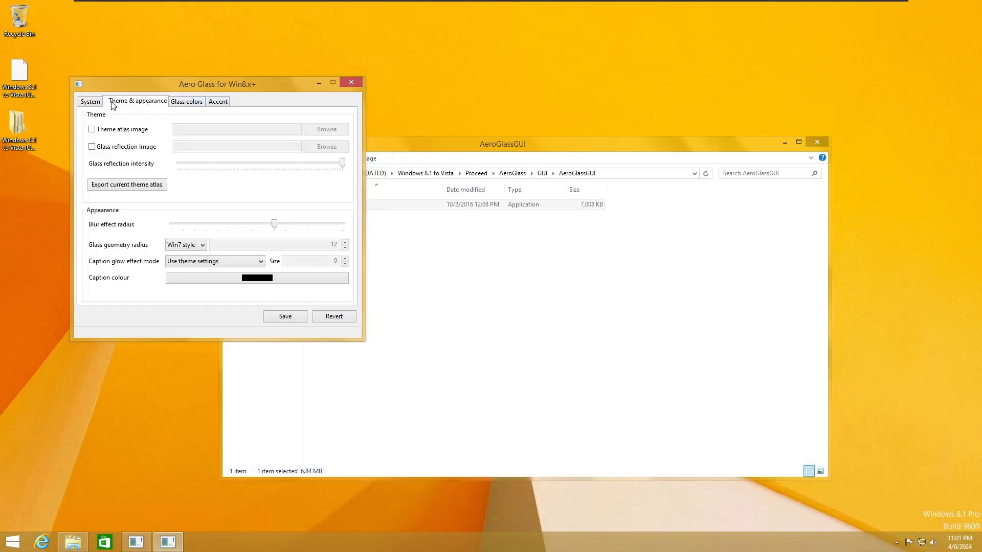
click(90, 101)
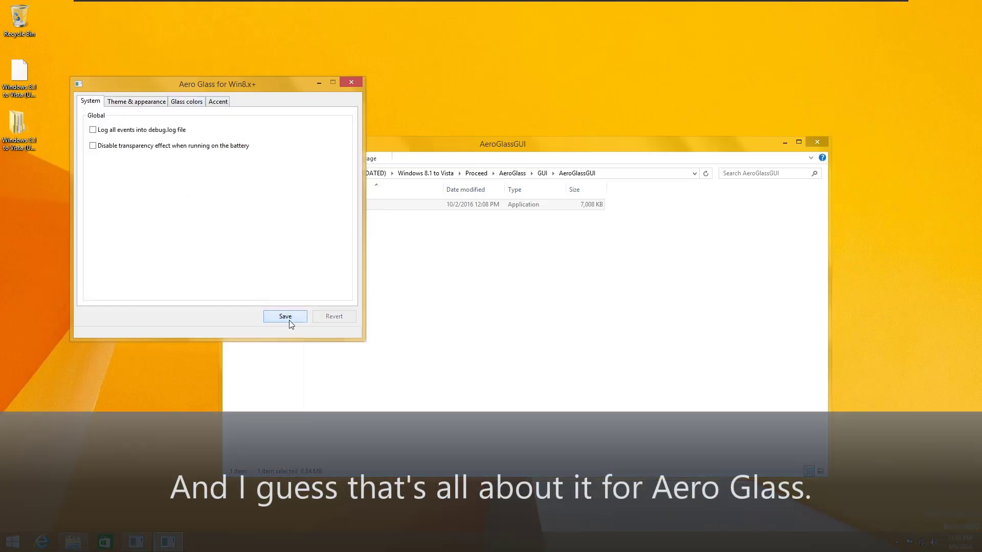
click(351, 84)
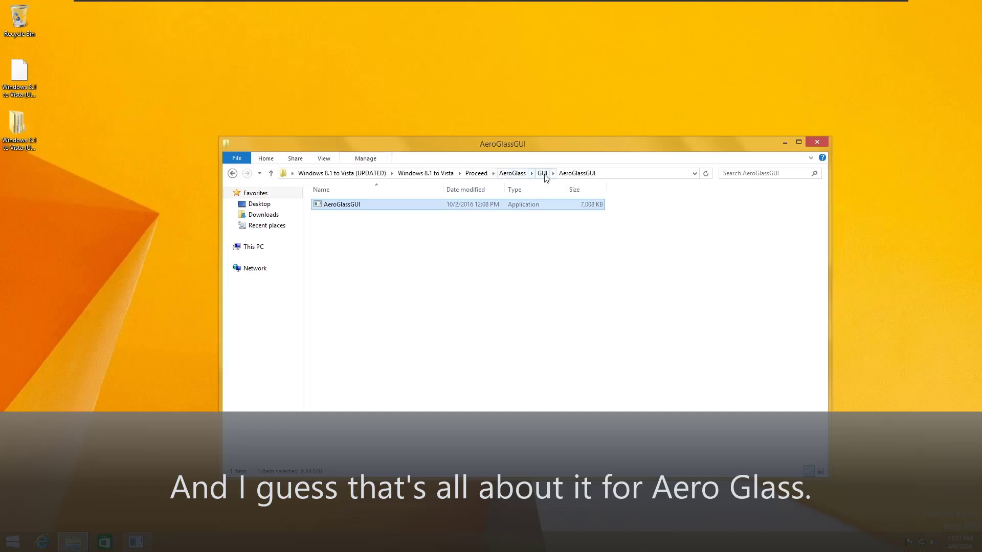
Step: Launch CustomizerGod from Proceed > CustomizerGod as administrator and show General Icons
click(513, 173)
click(476, 174)
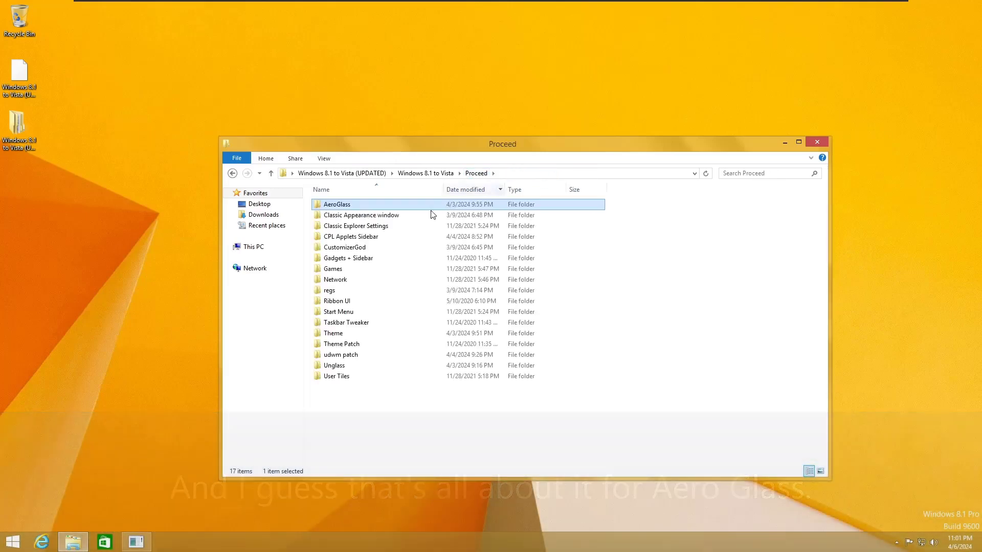
double_click(344, 247)
double_click(352, 236)
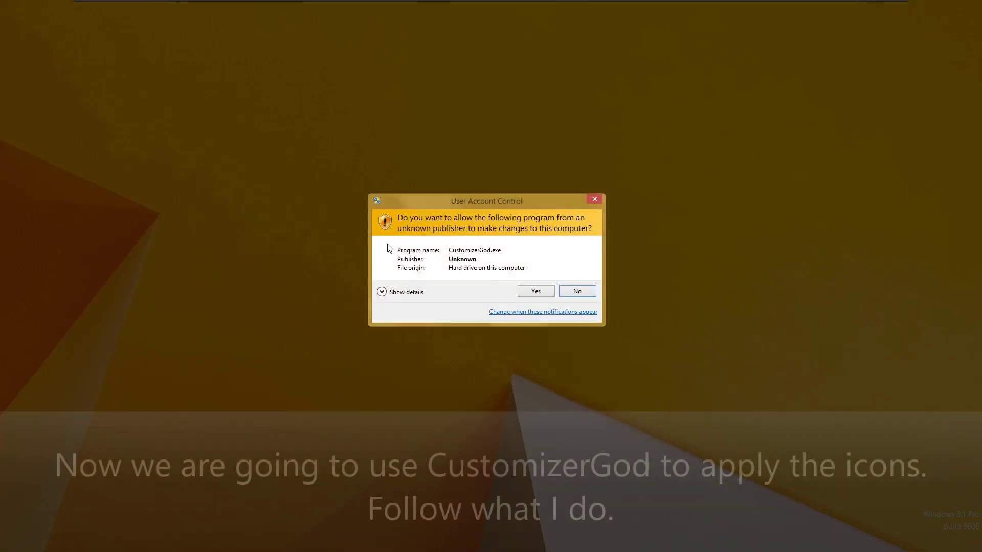
click(532, 290)
click(323, 186)
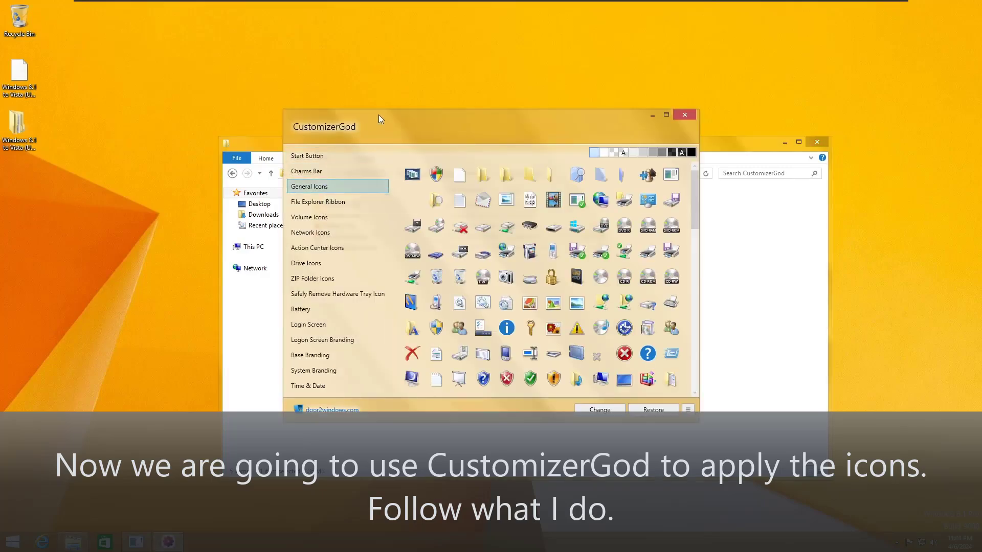
Step: Use the pack's CustomizerGod > General Icons folder as the general icon replacement source
drag(378, 114, 475, 116)
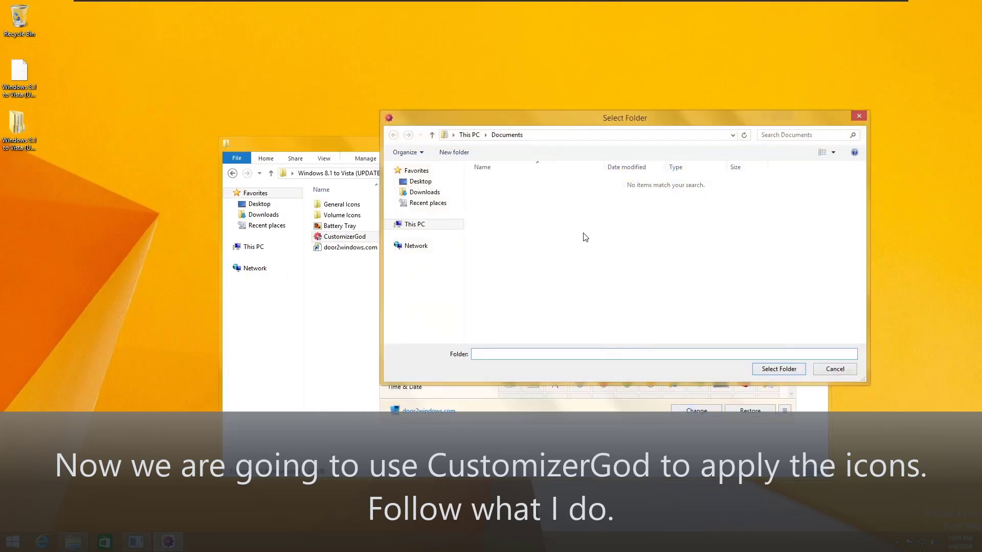
double_click(512, 182)
double_click(537, 182)
double_click(516, 225)
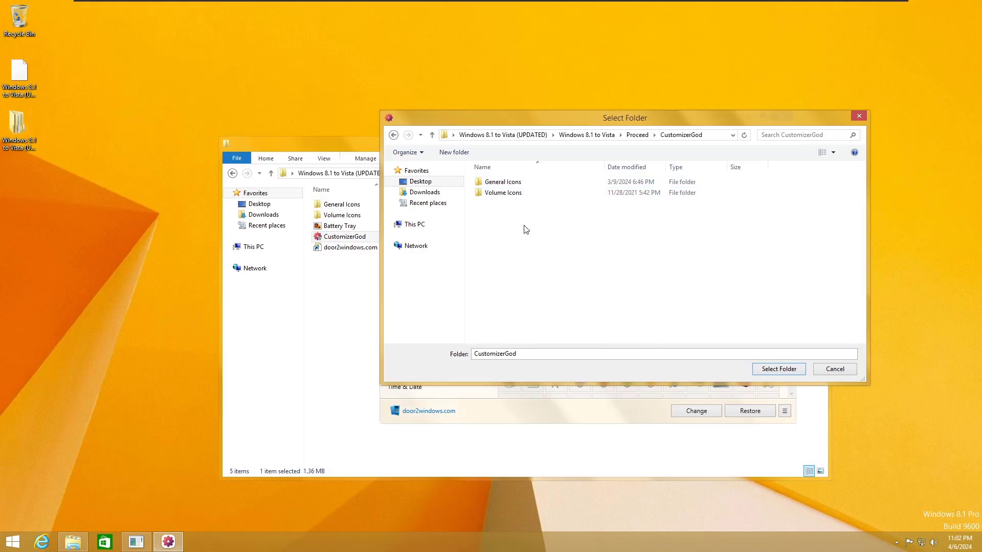
double_click(511, 181)
click(781, 373)
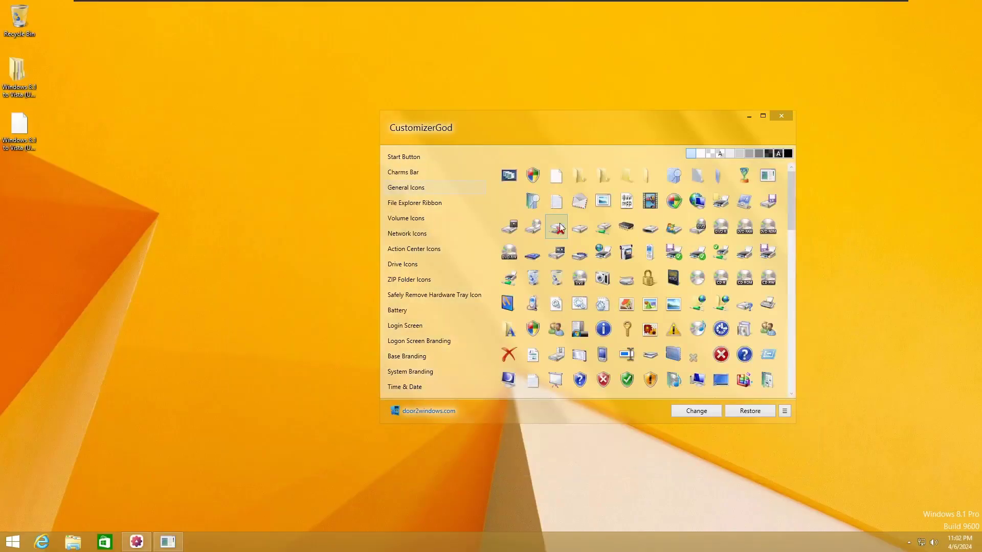
Step: Replace the Volume Icons entries, including High Volume and Error, with the Vista volume images
click(427, 207)
click(427, 218)
double_click(537, 279)
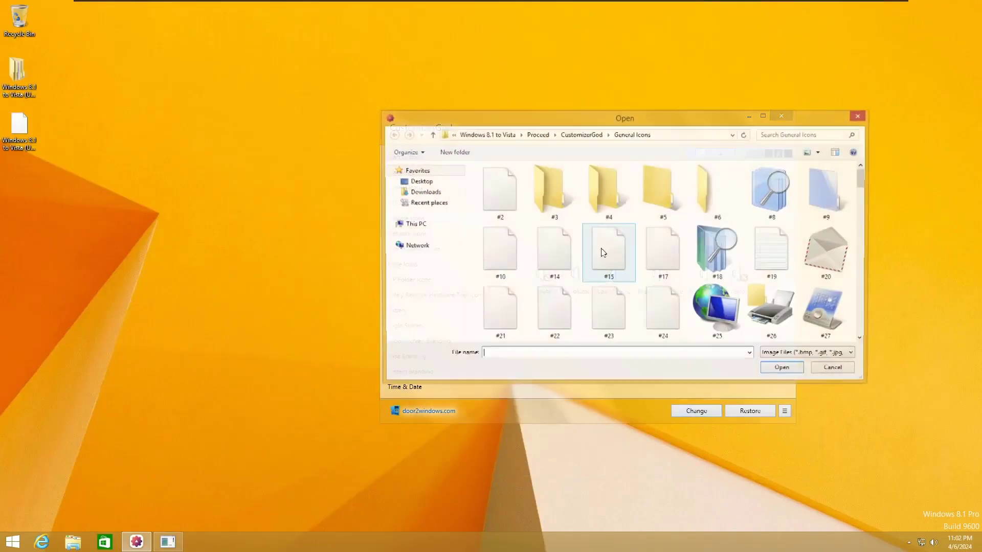
double_click(526, 196)
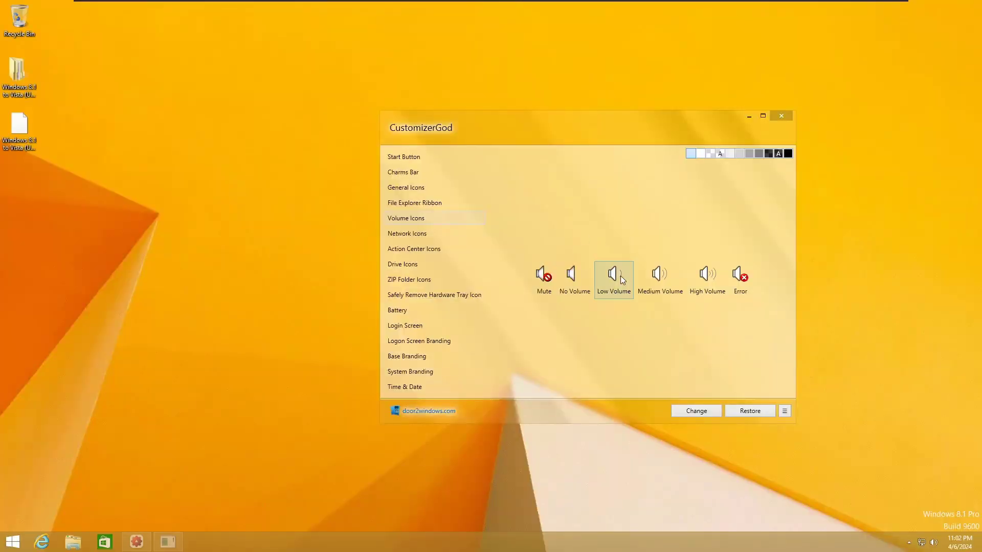
click(696, 411)
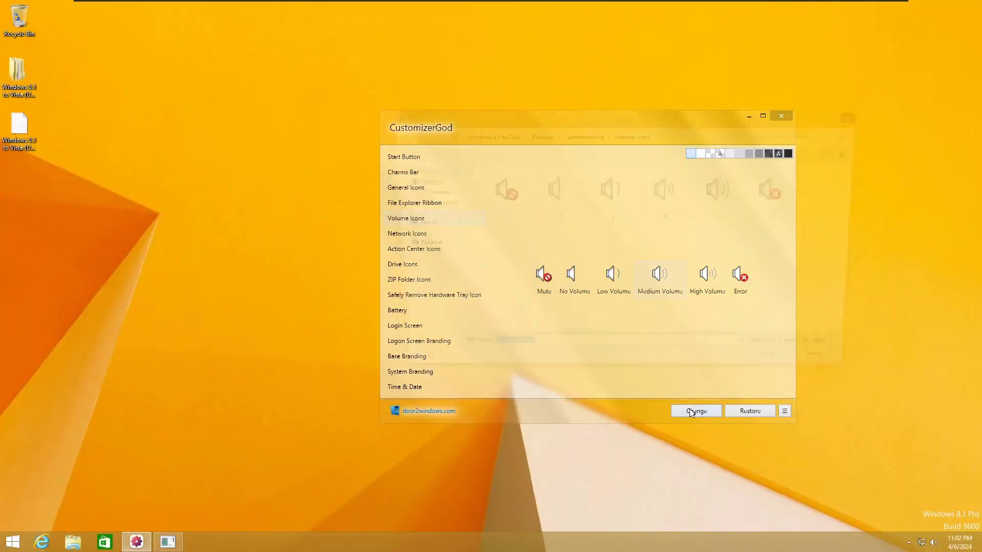
click(696, 277)
click(695, 410)
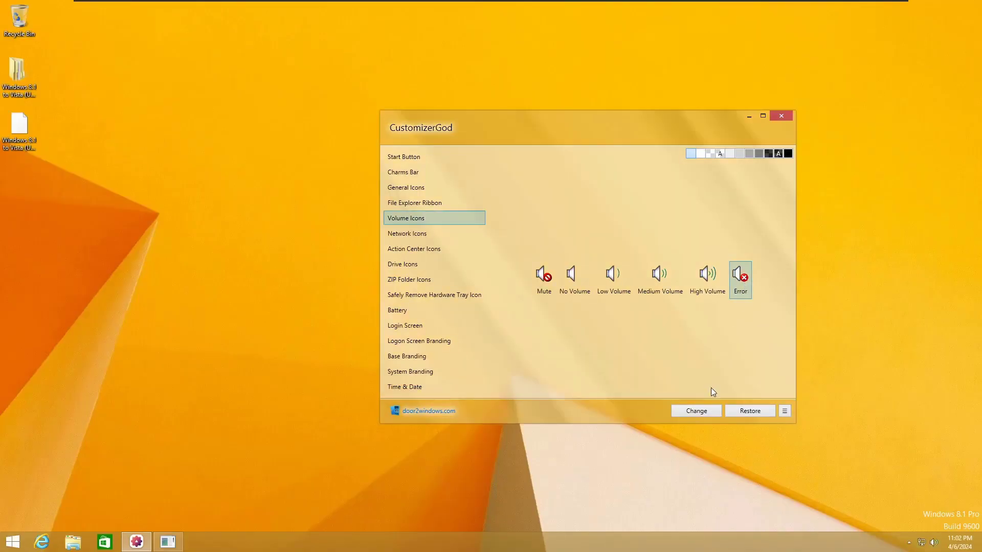
click(696, 410)
double_click(782, 205)
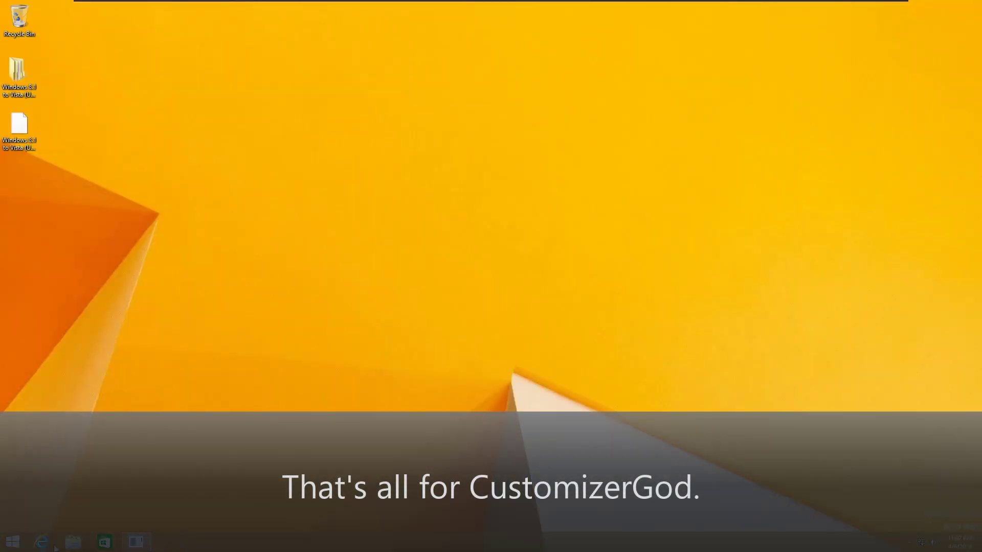
Step: Launch the Classic Shell installer from C:\Proceed\Start Menu
click(73, 542)
click(261, 218)
click(232, 173)
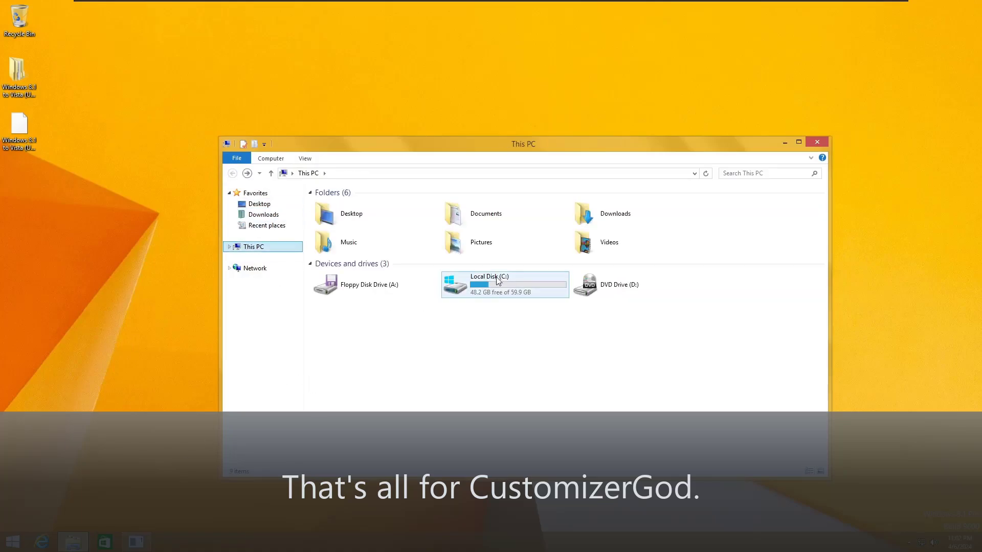
double_click(474, 296)
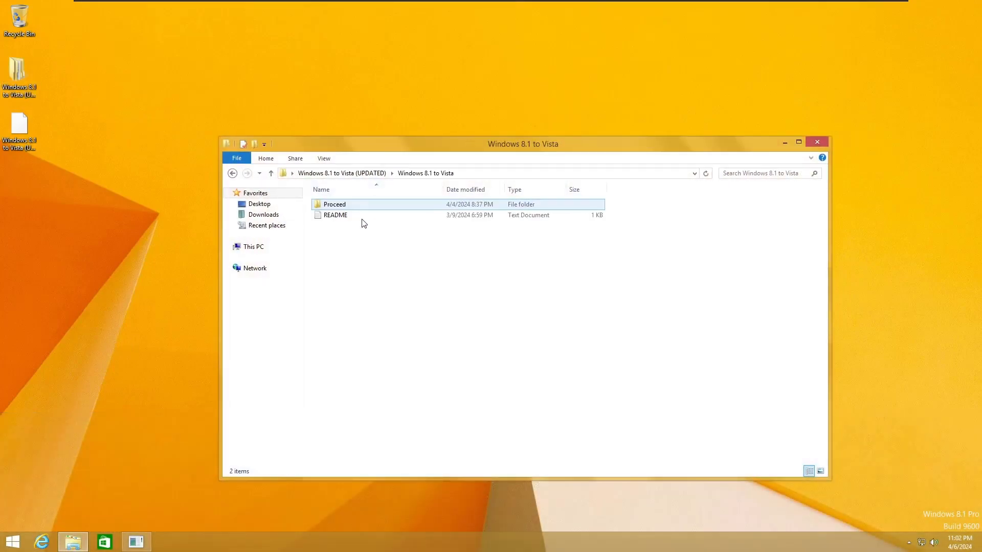
double_click(357, 205)
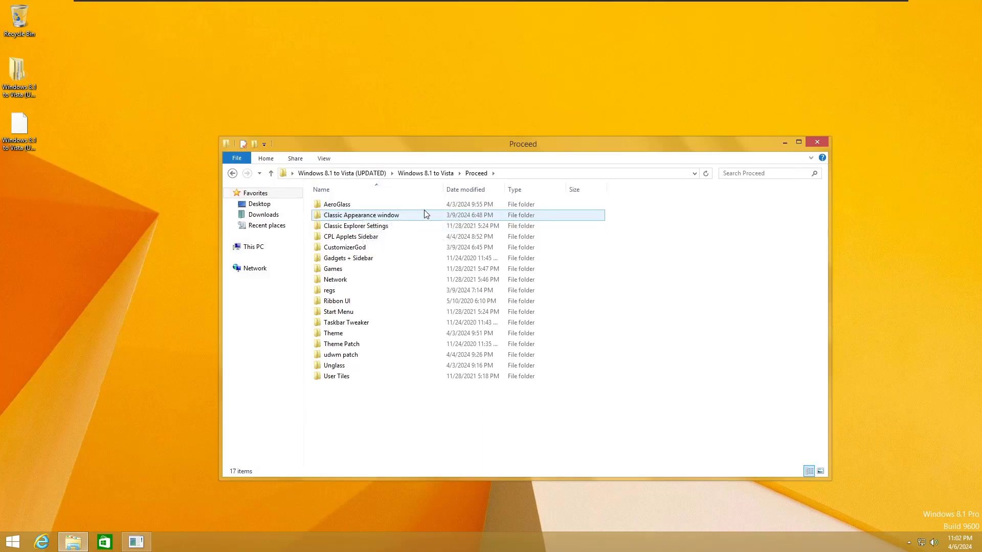
double_click(347, 312)
double_click(354, 215)
Step: Install Classic Shell with the license accepted and Classic IE excluded
click(543, 350)
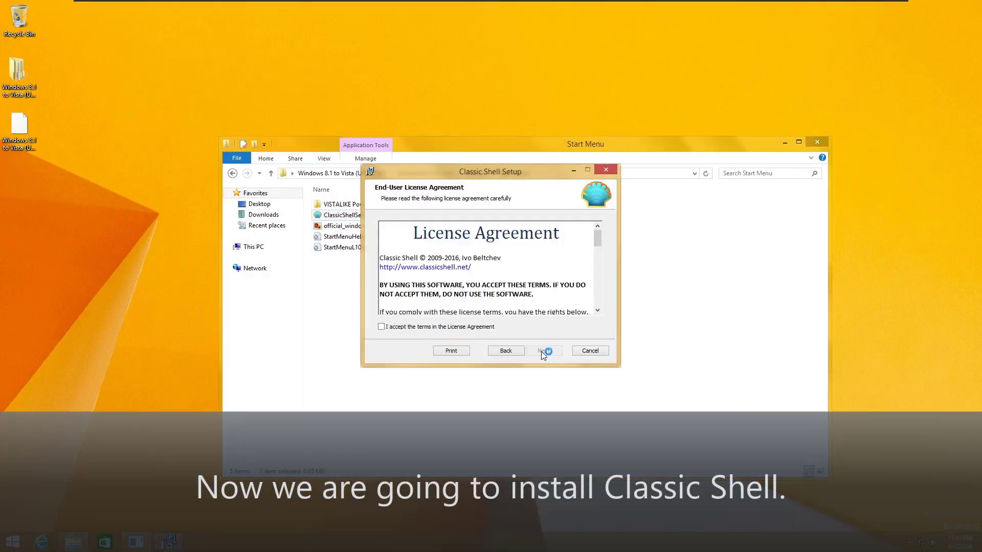
click(426, 268)
click(456, 300)
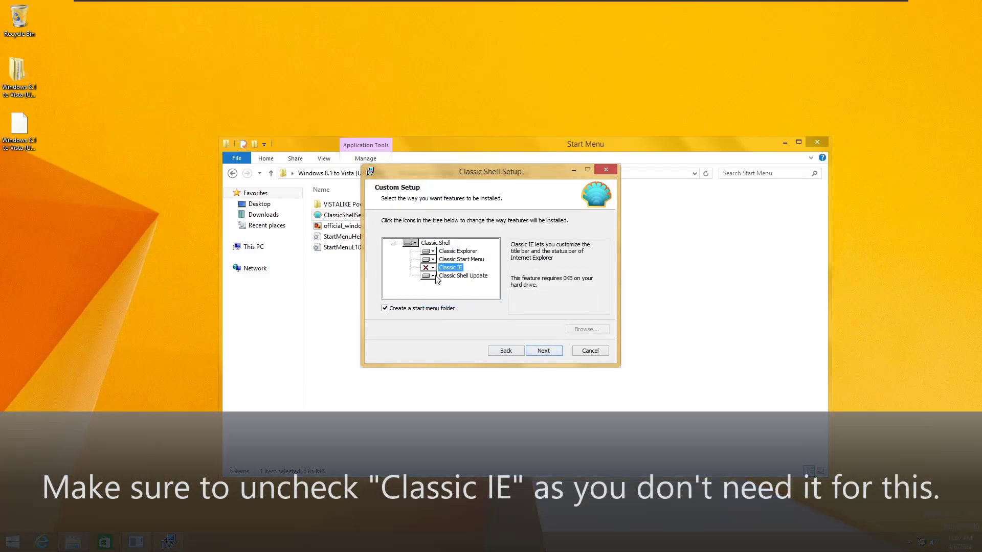
click(544, 350)
click(544, 351)
click(532, 288)
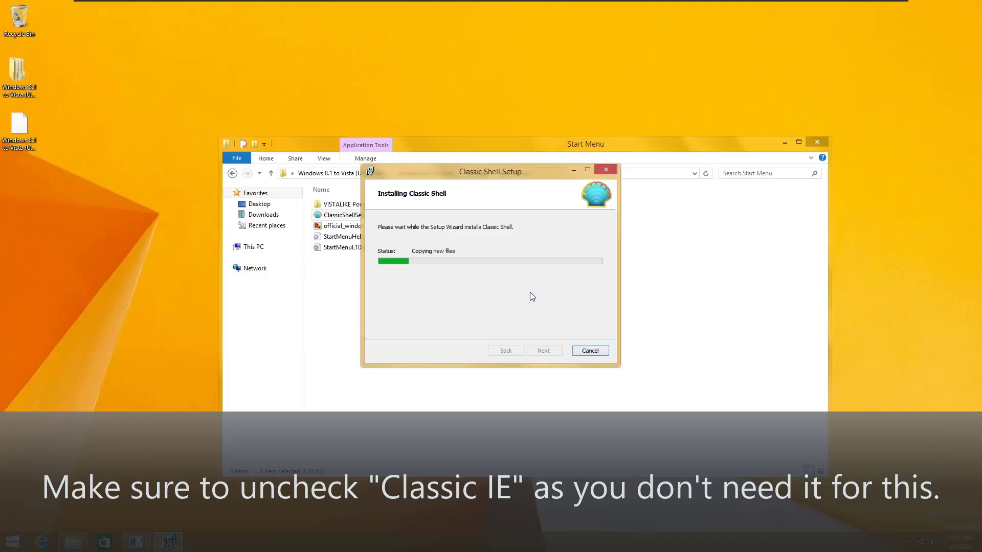
click(543, 351)
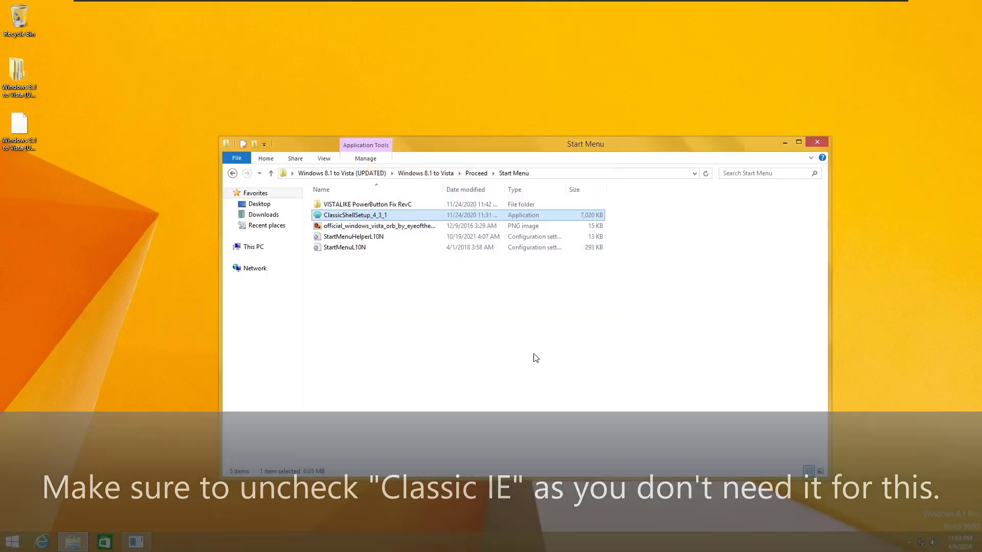
Step: Copy StartMenuHelperL10N and StartMenuL10N from the Start Menu folder
click(261, 337)
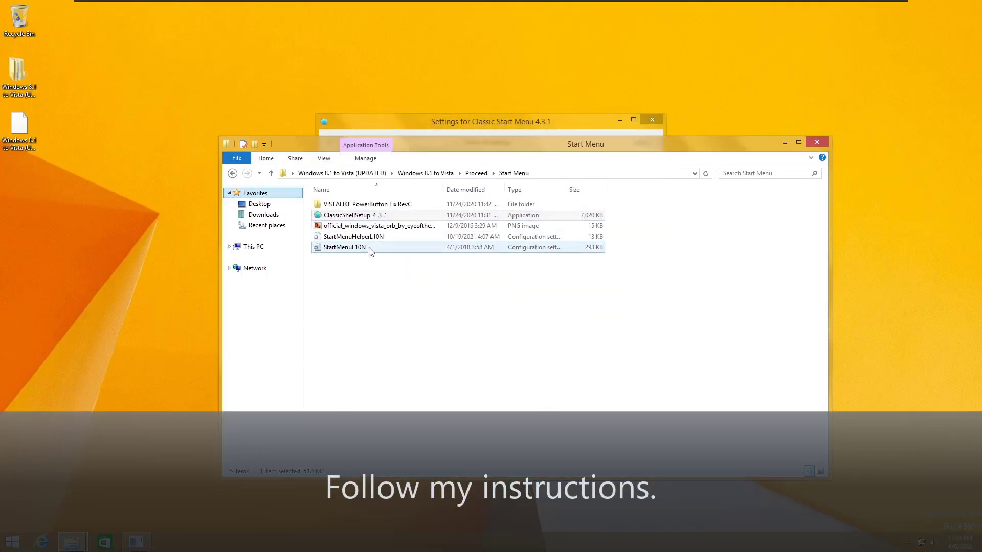
drag(350, 276, 348, 237)
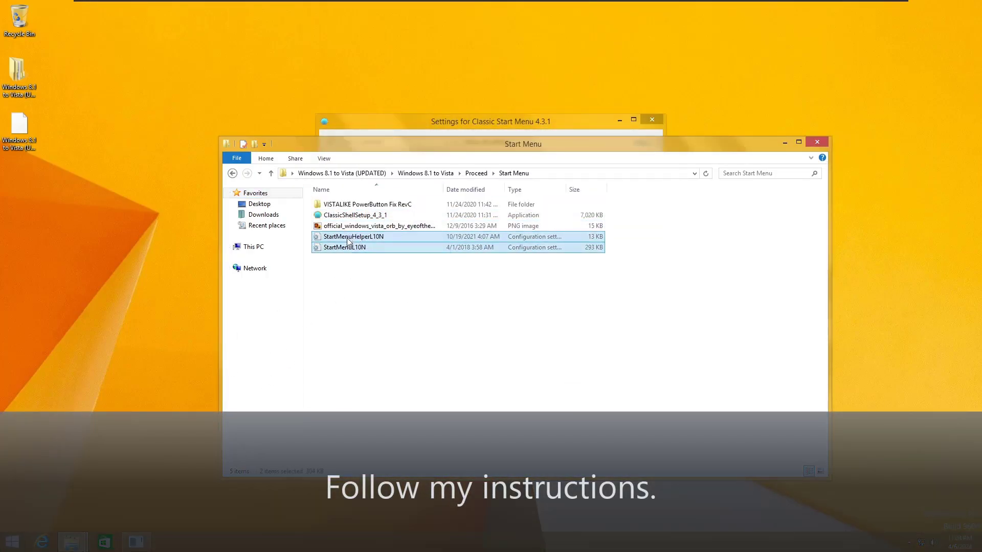
right_click(346, 238)
click(385, 347)
Step: Paste them into C:\Program Files\Classic Shell, replacing the existing files with admin permission
key(super)
click(146, 407)
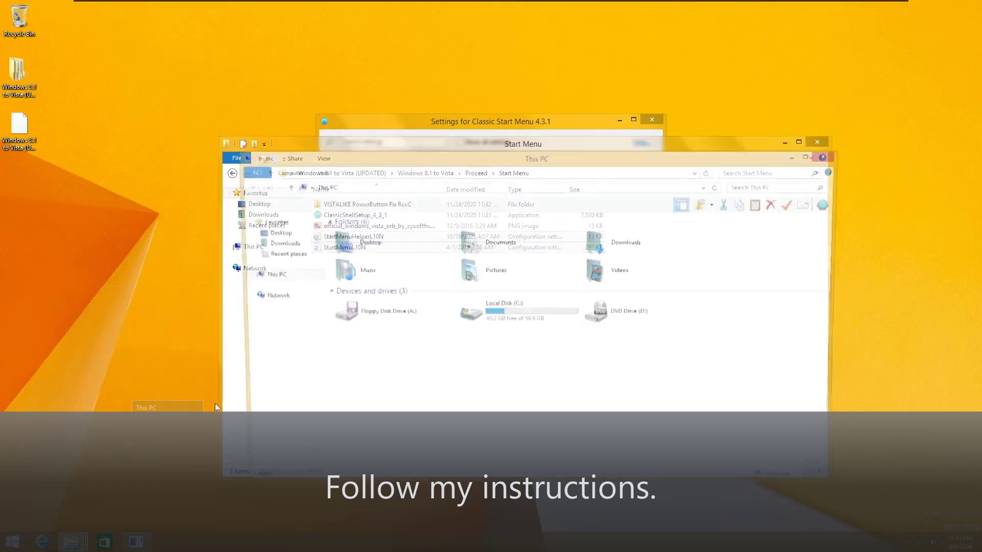
double_click(506, 320)
double_click(394, 254)
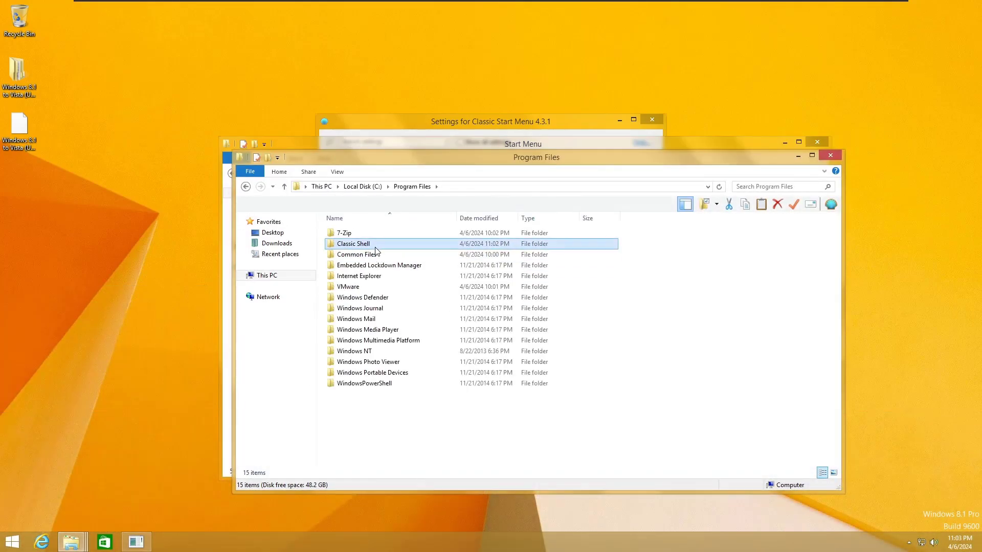
double_click(381, 244)
right_click(385, 280)
click(421, 342)
click(212, 188)
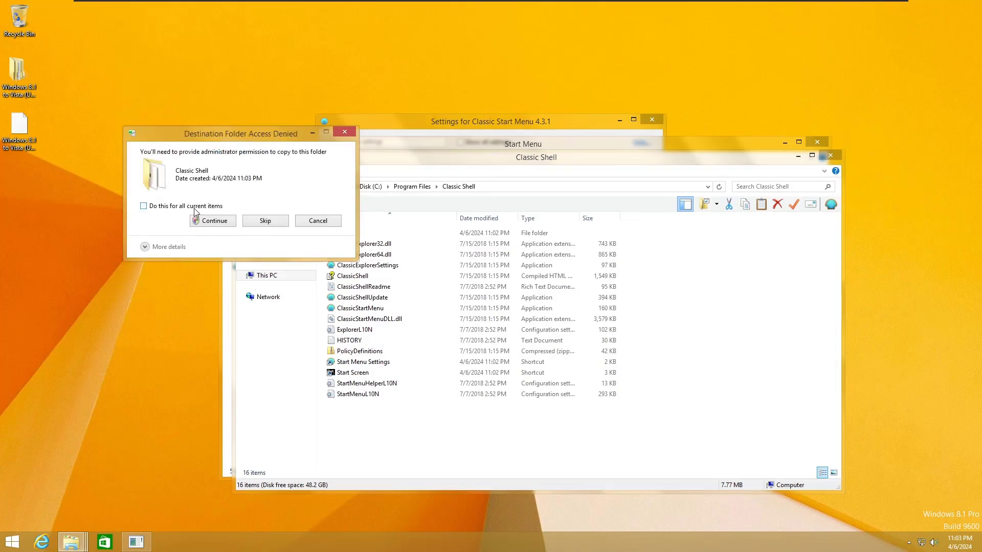
click(201, 223)
Step: Install the invisible font from the VISTALIKE PowerButton Fix RevC folder
key(alt+Tab)
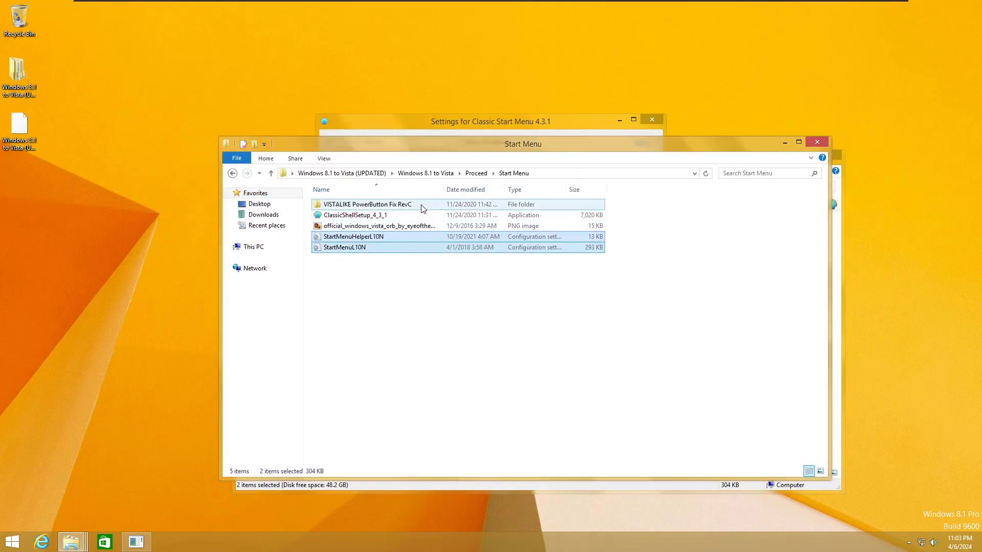
double_click(422, 205)
double_click(348, 203)
double_click(351, 206)
click(149, 105)
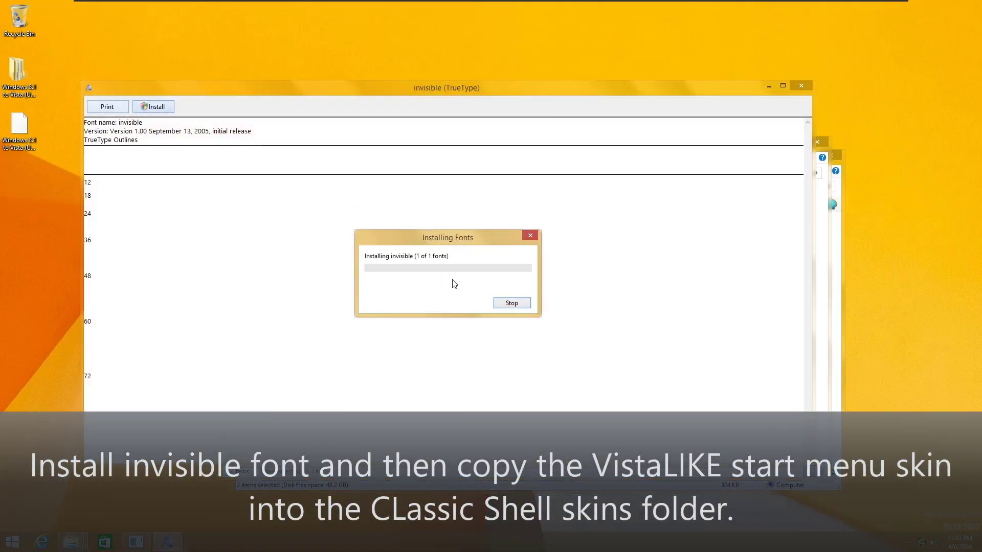
click(801, 85)
Step: Copy VISTALIKE PowerButton Fix RevC.skin7 into Classic Shell's Skins folder
click(491, 176)
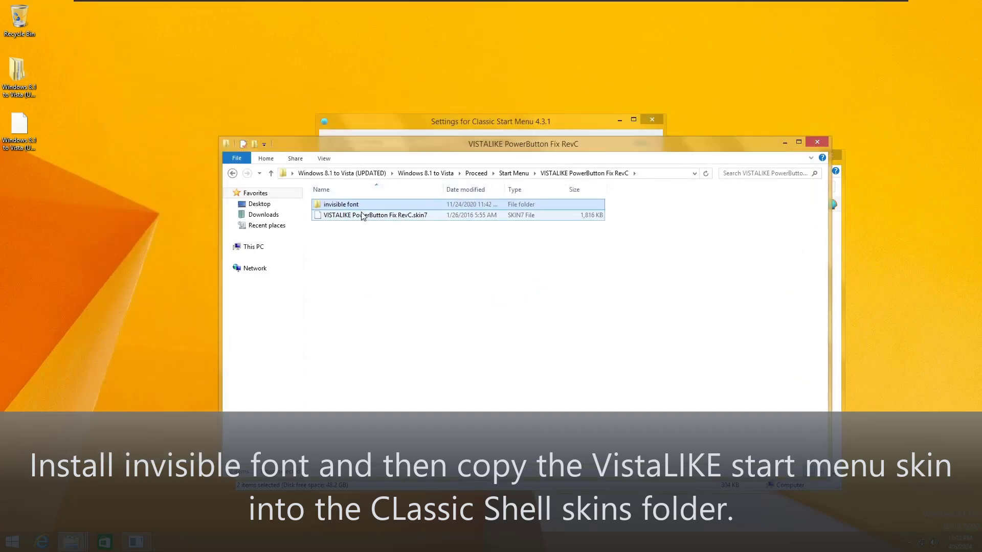
right_click(351, 215)
click(375, 299)
key(alt+Tab)
double_click(340, 232)
right_click(354, 262)
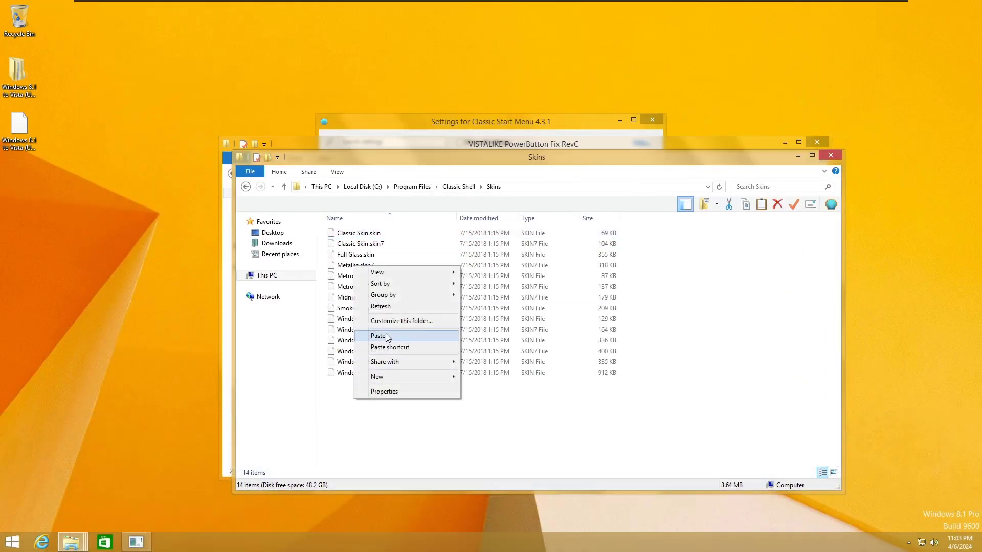
click(378, 331)
click(471, 202)
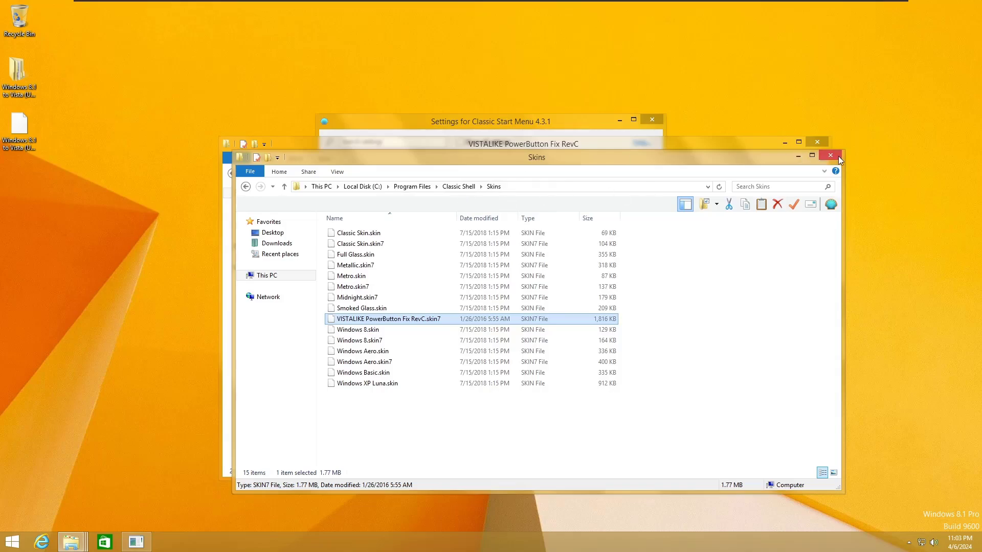
click(837, 158)
click(511, 172)
click(476, 172)
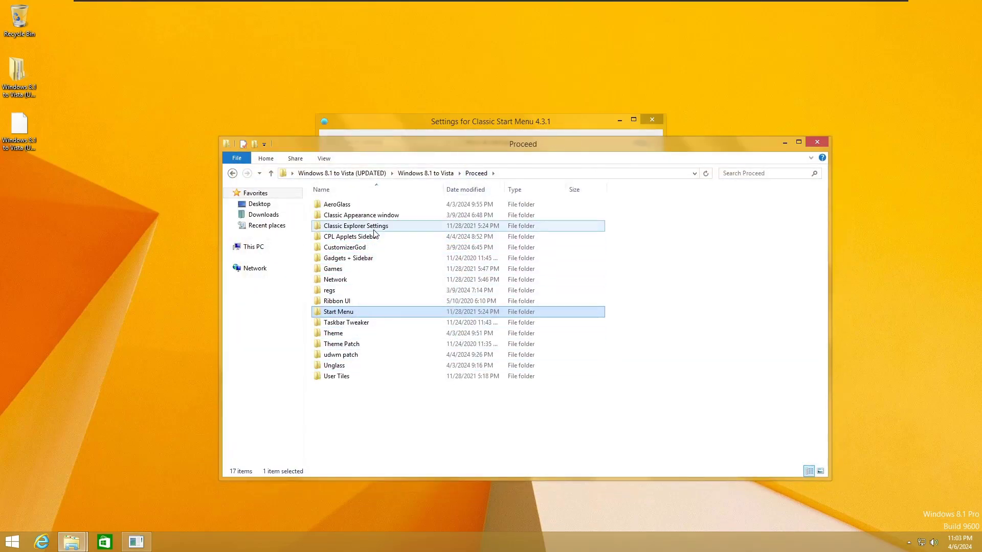
Step: Copy ExplorerL10N from the Classic Explorer Settings folder
double_click(373, 229)
right_click(358, 215)
click(388, 331)
Step: Paste ExplorerL10N into C:\Program Files\Classic Shell, replacing the existing file with administrator permission
mouse_move(80, 540)
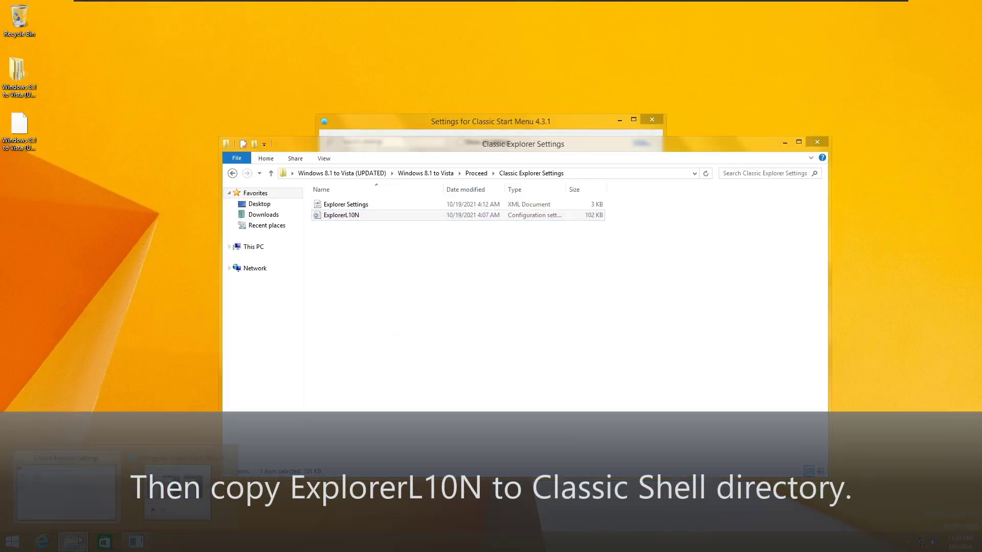
click(12, 541)
click(164, 407)
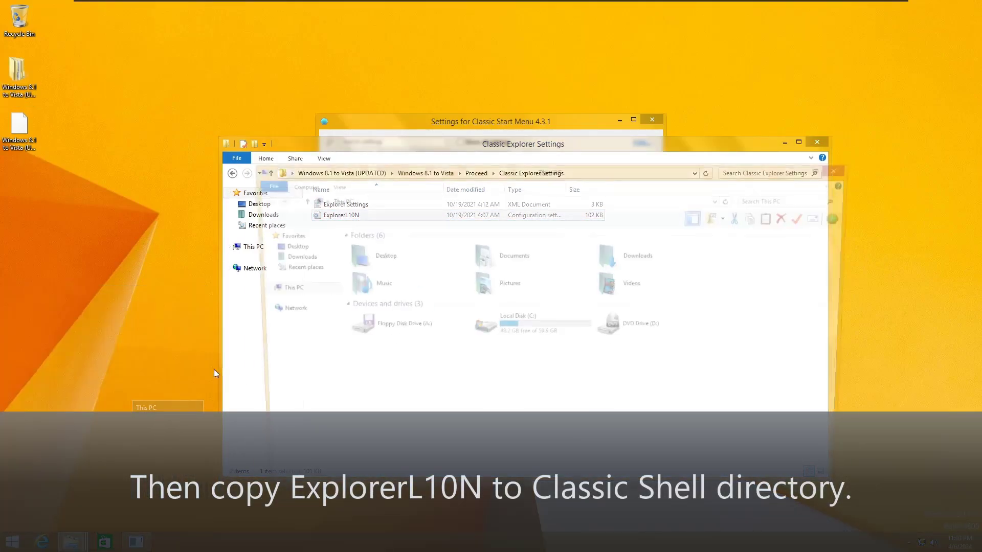
double_click(475, 313)
double_click(368, 268)
double_click(368, 257)
right_click(376, 305)
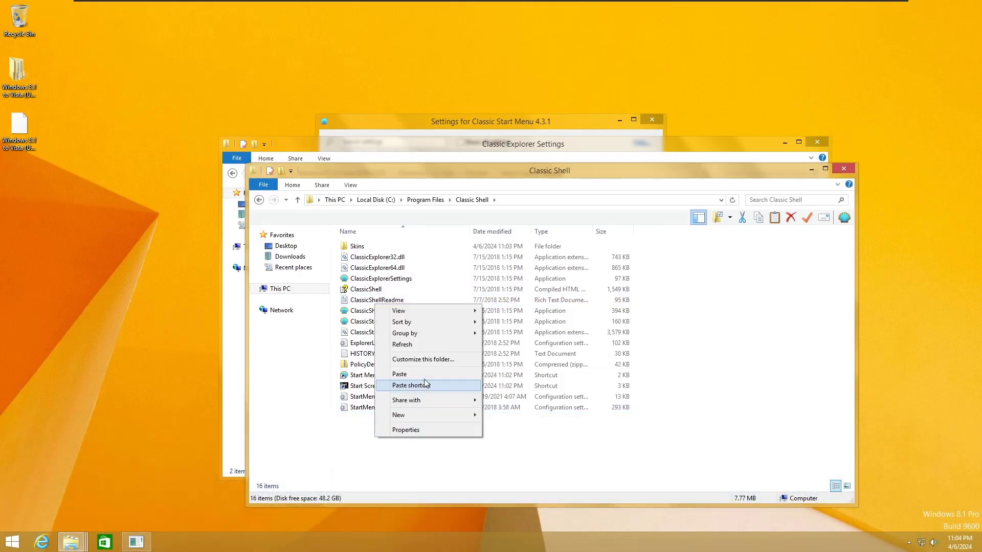
click(422, 373)
click(432, 194)
click(450, 199)
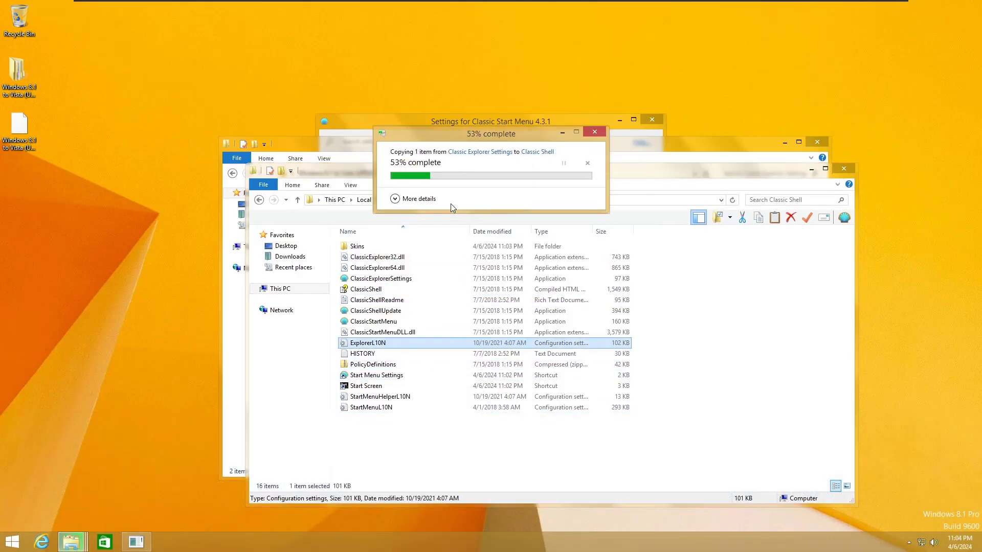
click(844, 169)
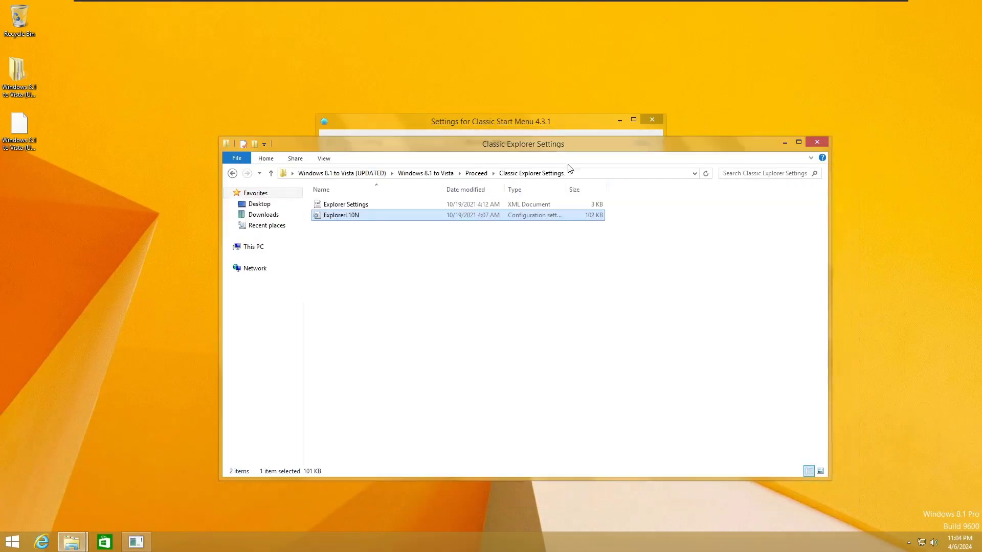
Step: Turn on Replace Start button with a custom image, choosing the Vista orb from Proceed\Start Menu
click(553, 126)
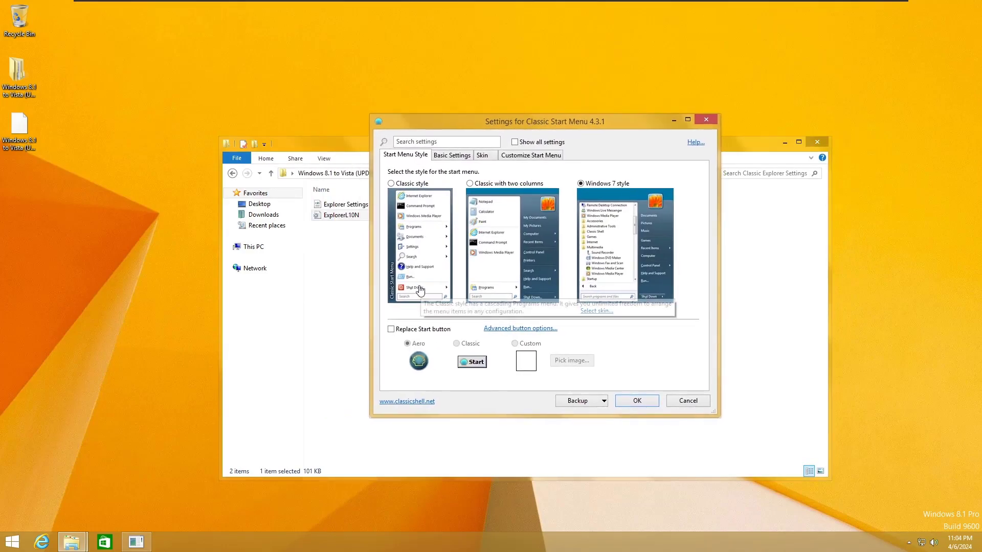
click(408, 329)
click(515, 344)
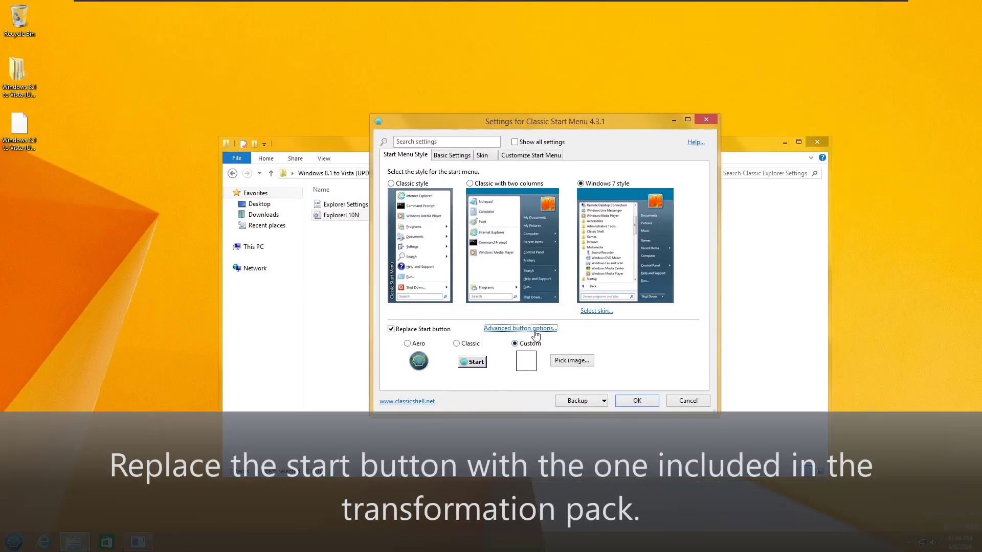
click(534, 330)
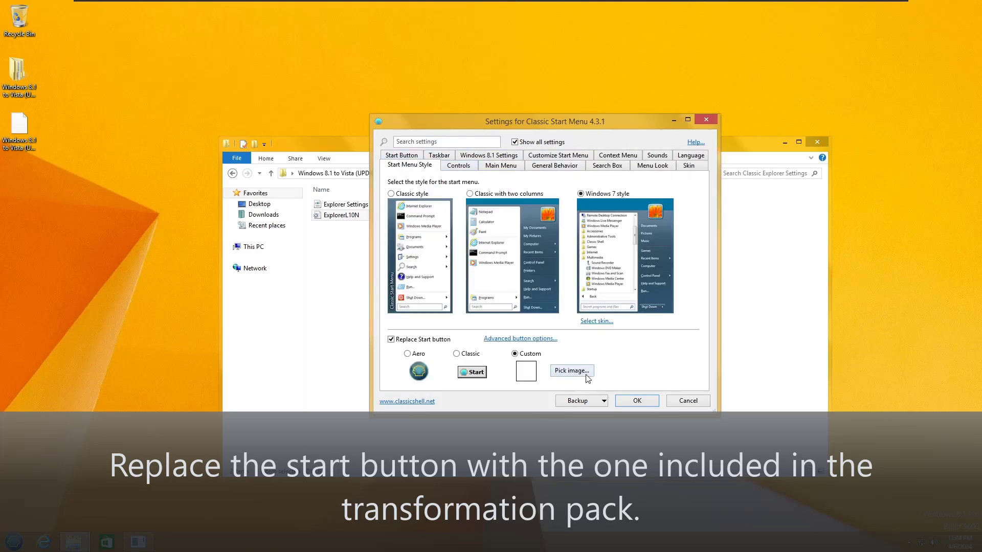
click(585, 376)
double_click(506, 201)
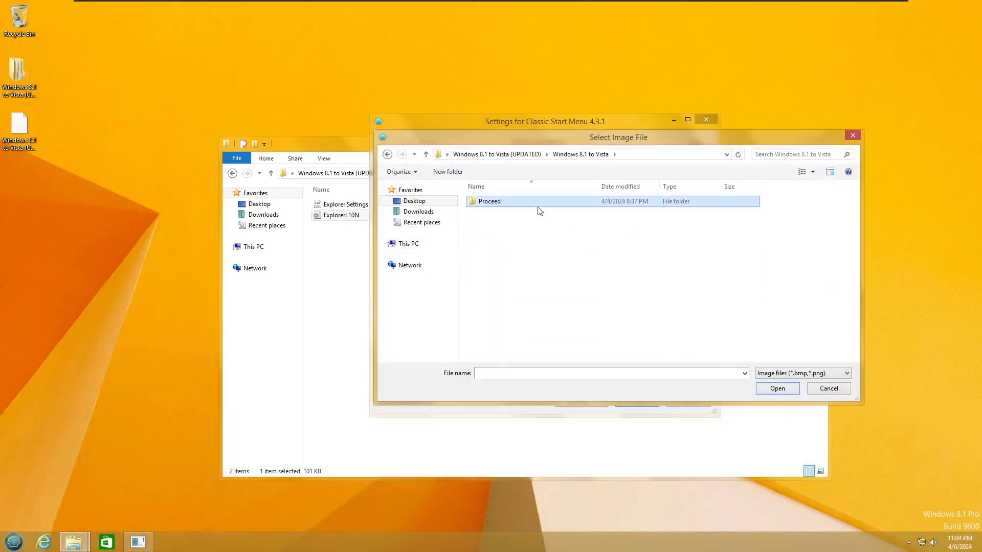
double_click(511, 201)
double_click(511, 311)
click(532, 220)
click(777, 388)
Step: Check the new Start button, then exit Classic Shell
click(15, 541)
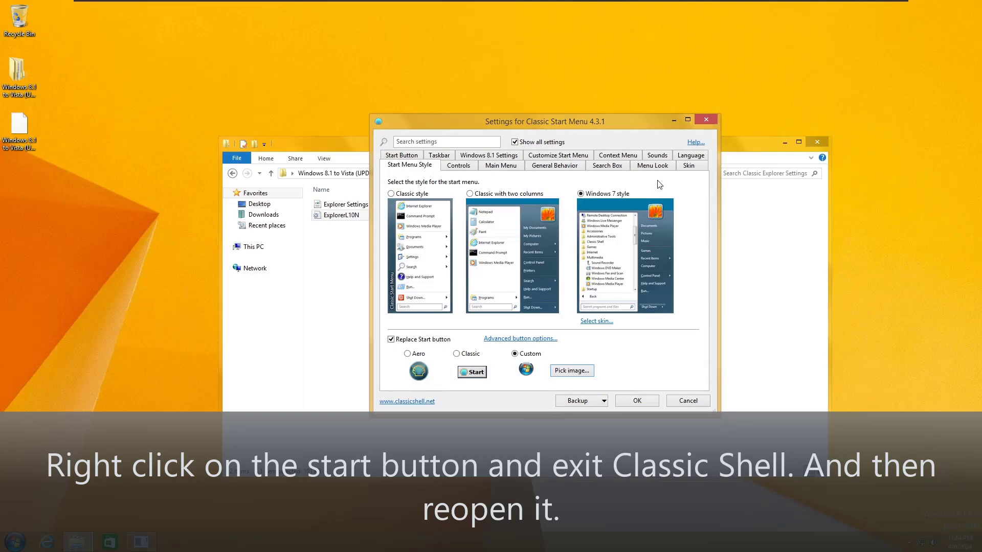
click(15, 542)
right_click(14, 541)
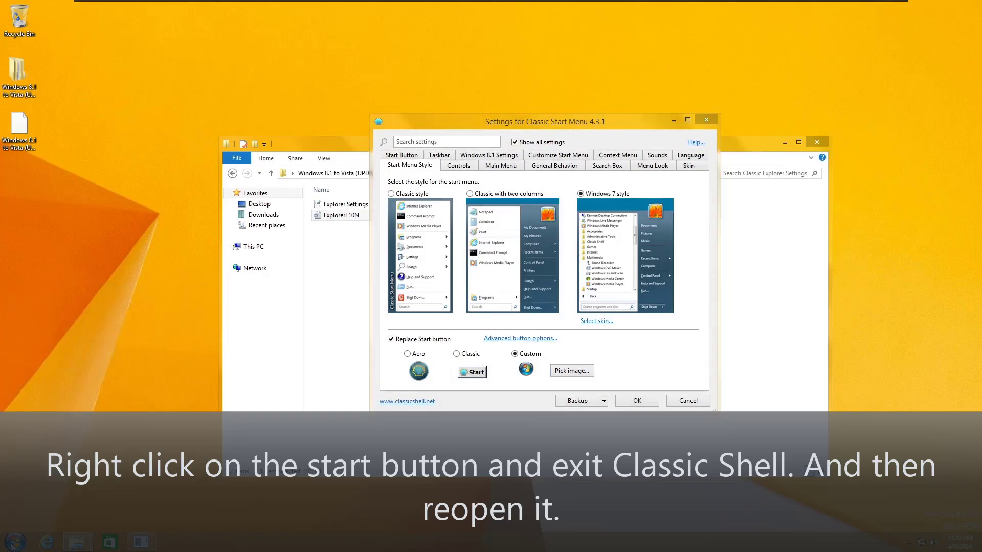
click(65, 497)
Step: Relaunch Classic Start Menu Settings by searching 'cla' and reapply the Vista orb custom button
key(super)
text(cla)
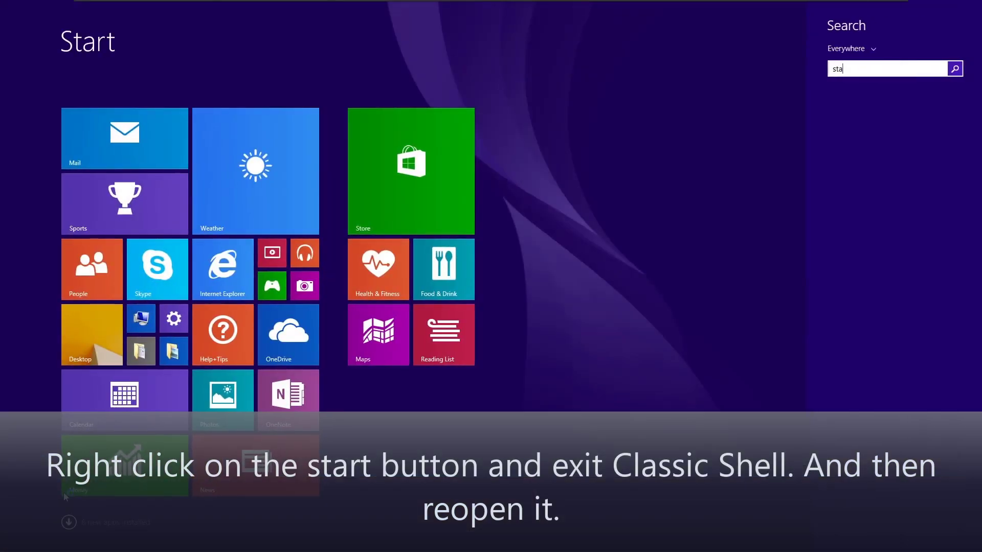
key(Return)
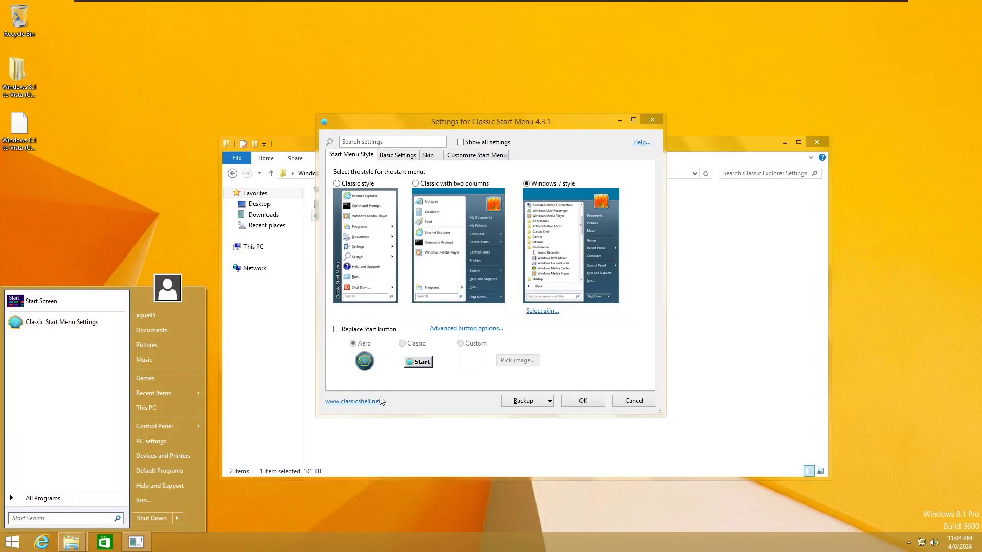
click(337, 328)
click(460, 343)
click(517, 360)
click(514, 197)
double_click(514, 197)
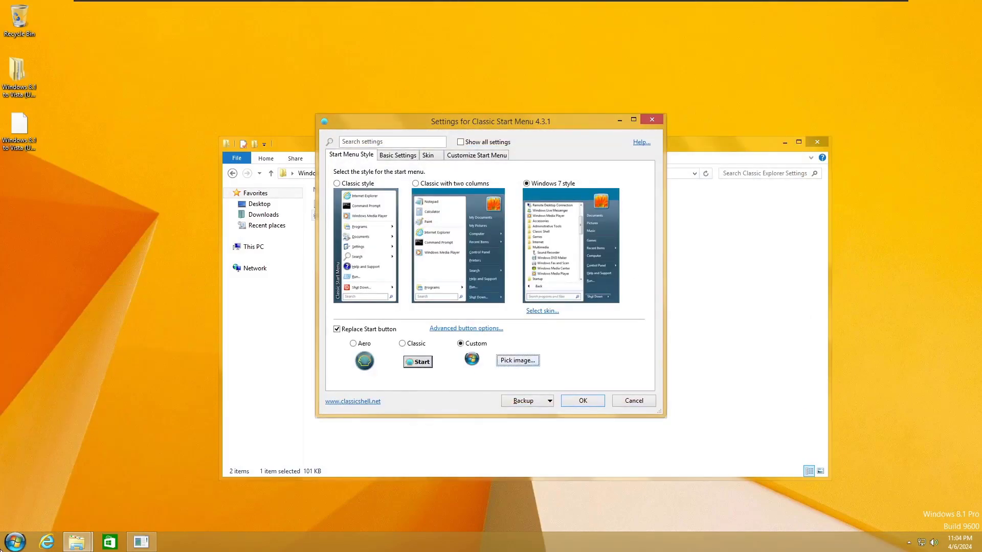
Step: Save the current settings, then reopen Classic Start Menu Settings from the Start button
click(572, 399)
right_click(14, 540)
click(44, 508)
Step: Show all settings and apply the VISTALIKE PowerButton Fix RevC skin with the shutdown dark pixel fix
click(460, 141)
click(631, 168)
click(460, 184)
click(422, 239)
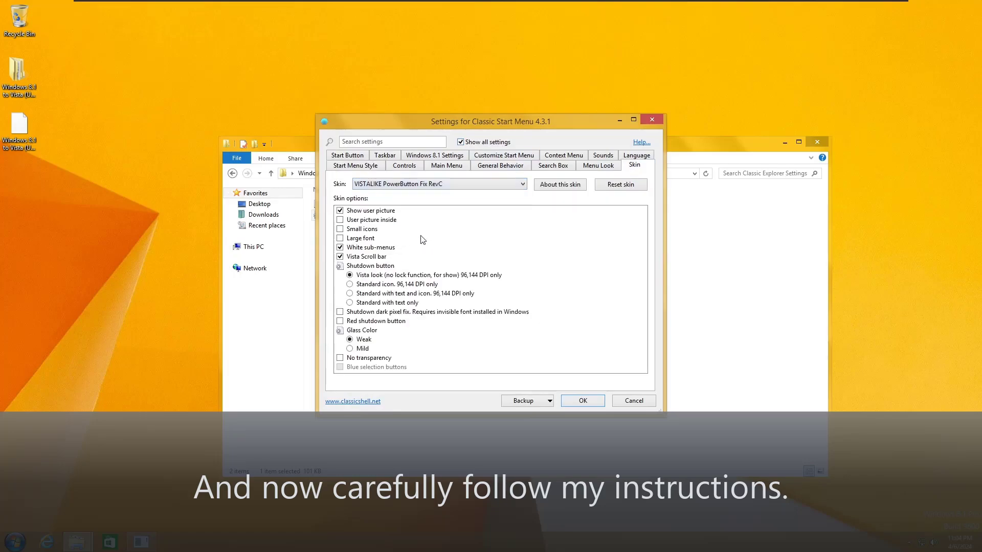
click(383, 313)
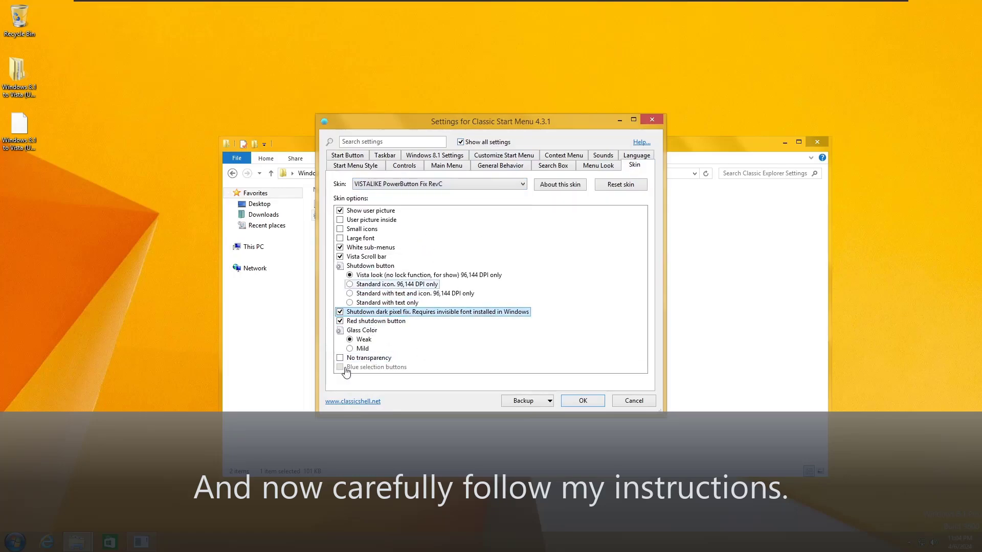
key(super)
key(Escape)
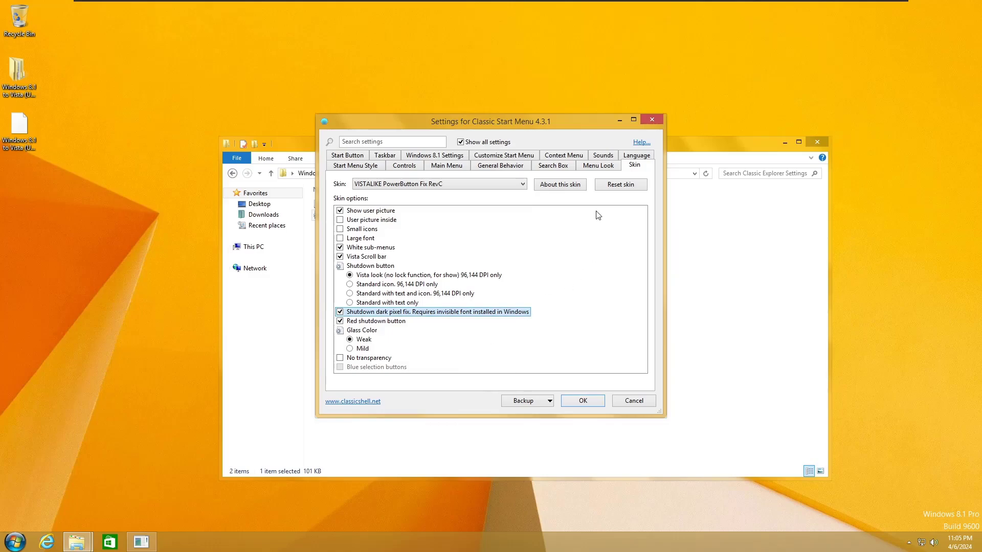
Step: Turn off main menu animated transitions, set main menu animation to none and adjust the fade speed
click(605, 169)
click(340, 229)
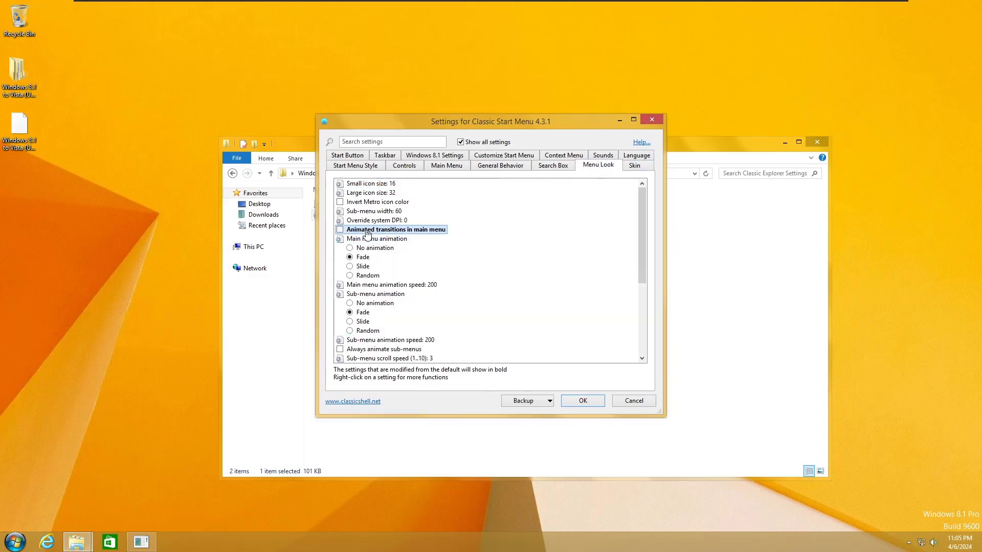
click(366, 250)
scroll(387, 305, down, 2)
click(387, 313)
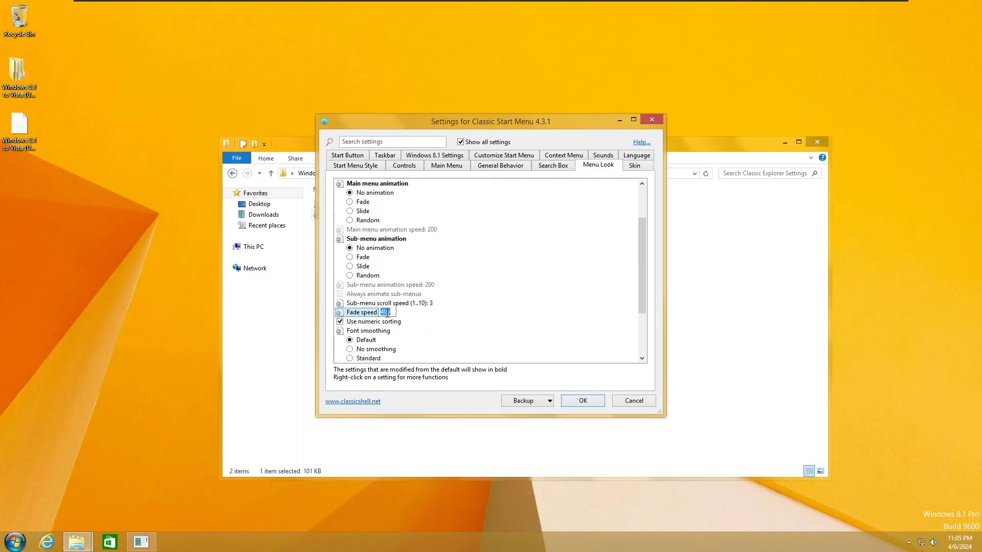
scroll(367, 318, down, 2)
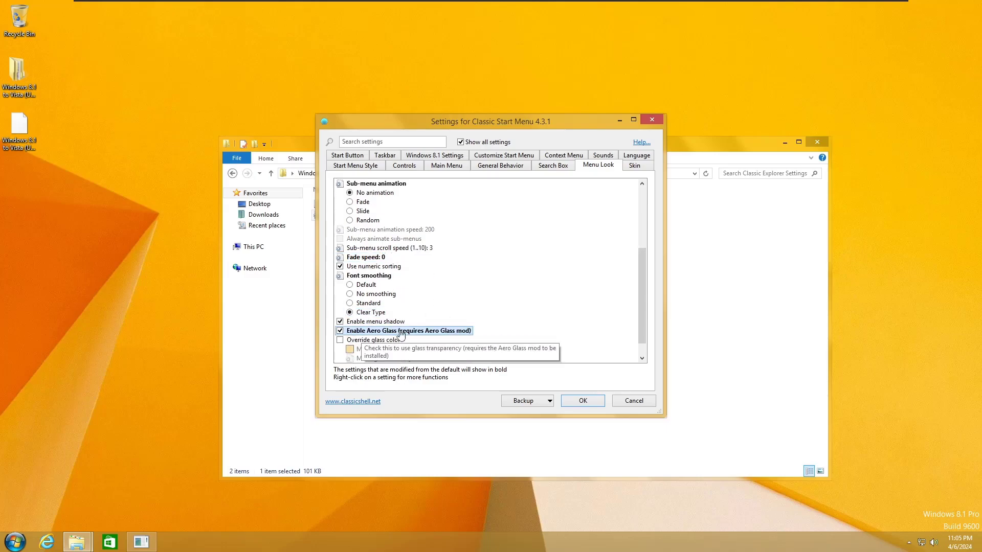
scroll(400, 335, down, 1)
key(super)
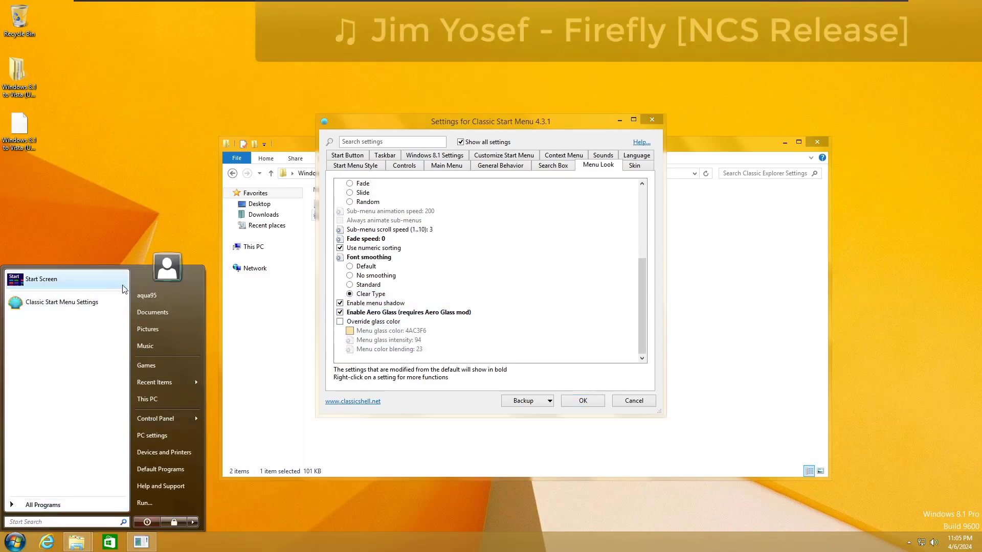
click(536, 313)
scroll(404, 237, up, 5)
Step: Stop showing Metro apps and use Categories view for the Control Panel
click(552, 166)
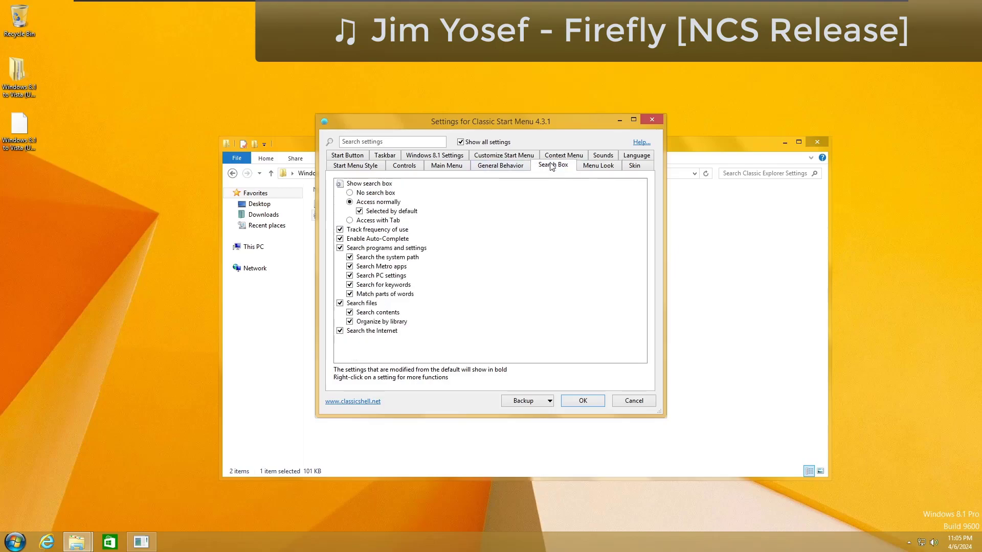
click(500, 165)
scroll(420, 226, down, 2)
scroll(402, 349, up, 2)
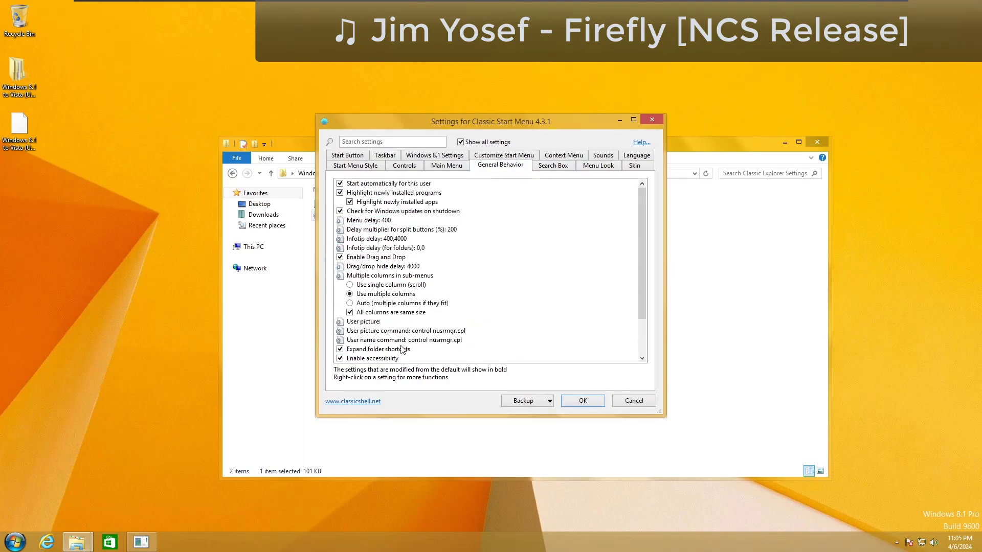
click(454, 167)
click(360, 211)
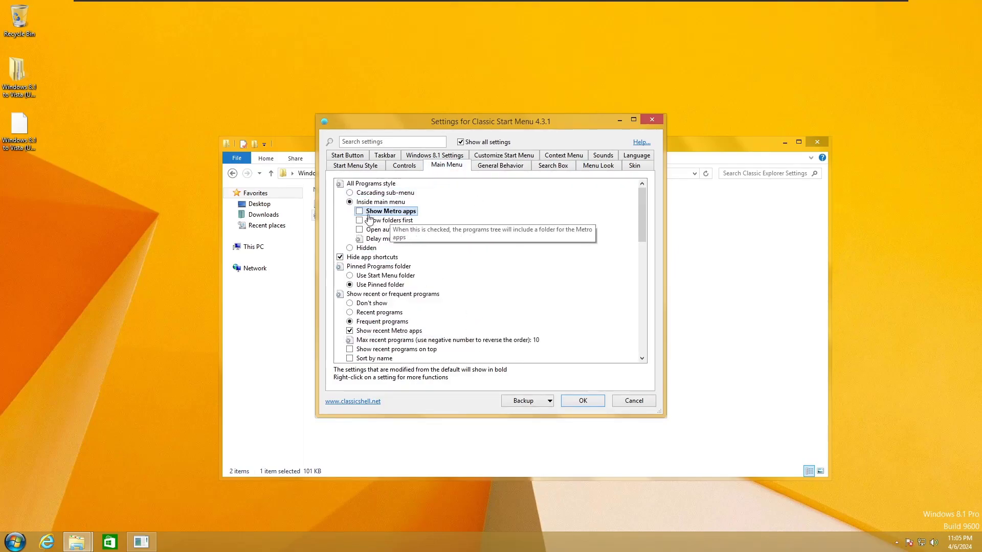
scroll(462, 246, down, 2)
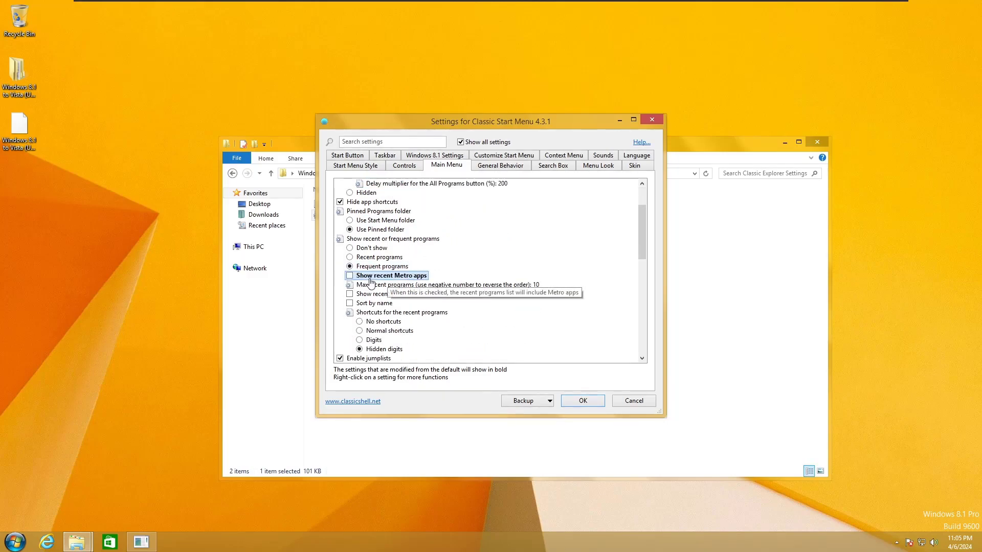
scroll(371, 282, down, 10)
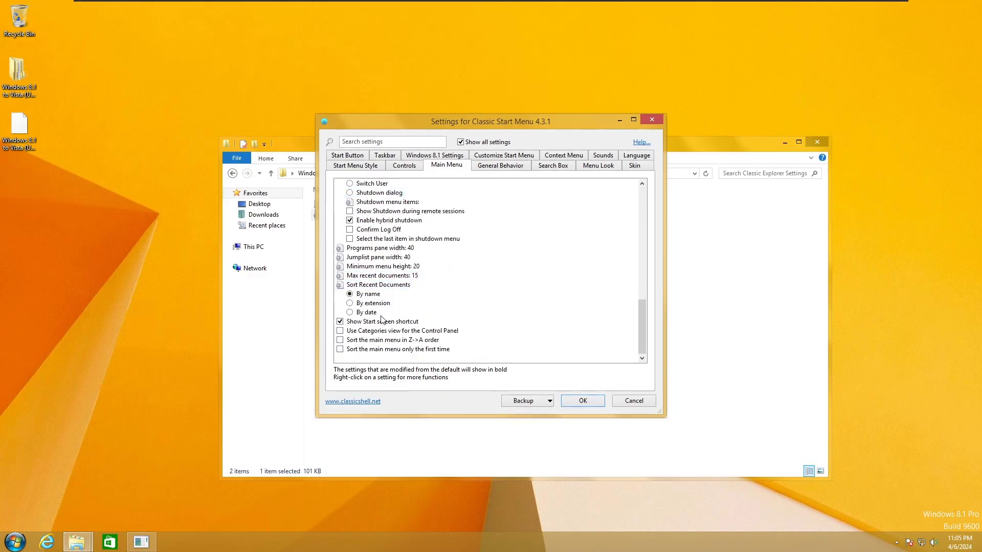
click(409, 331)
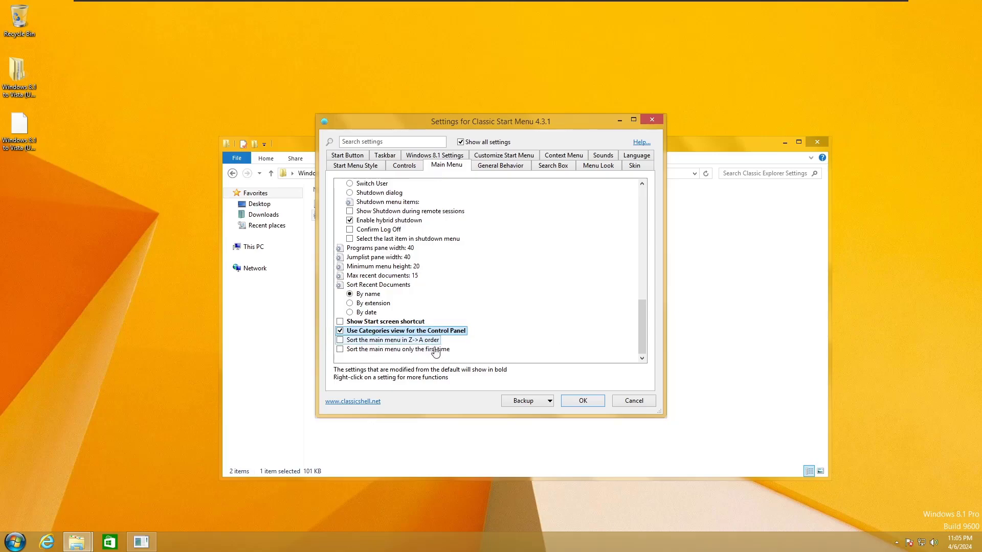
Step: Set Shift+Win to open the Classic Start Menu and make the taskbar opaque
click(404, 165)
scroll(400, 243, down, 3)
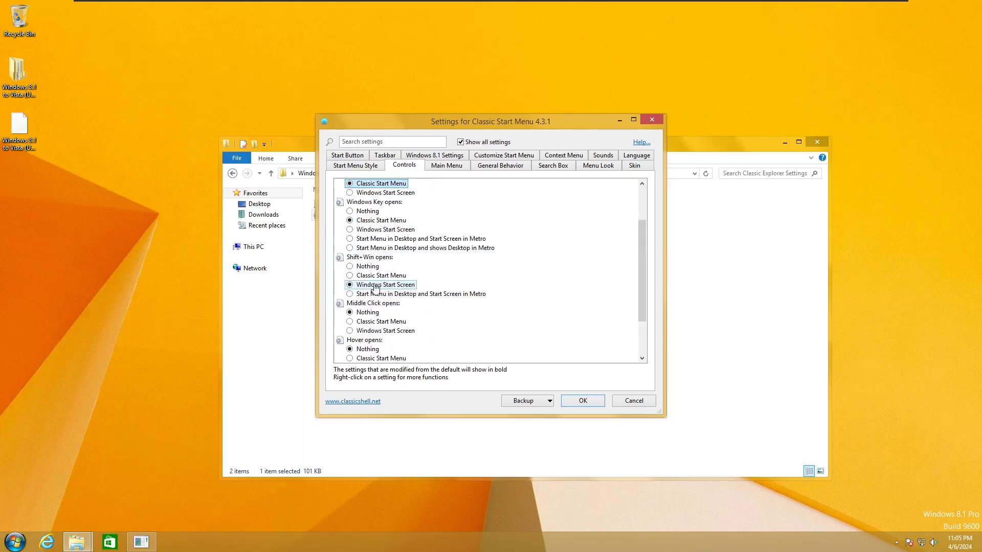
click(380, 266)
scroll(384, 286, down, 2)
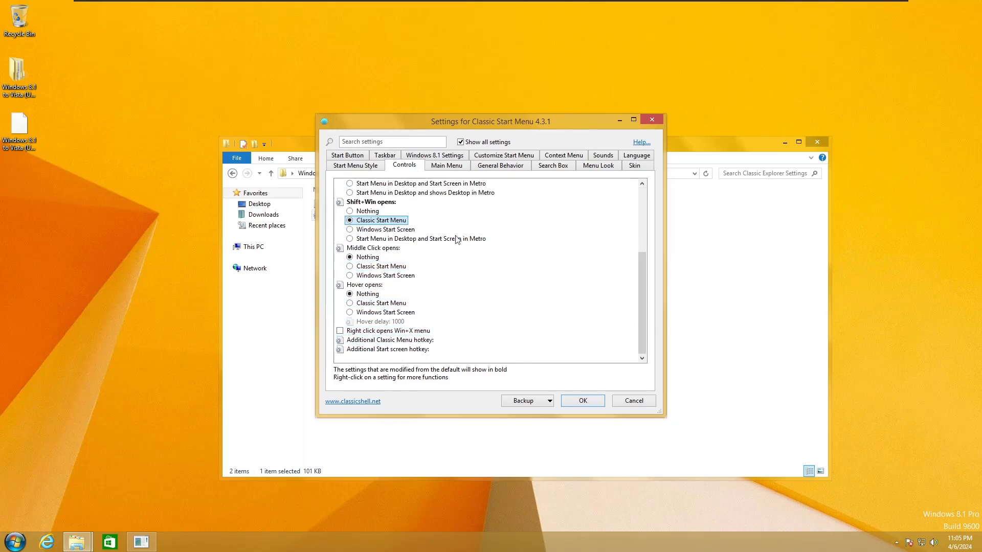
click(356, 166)
click(385, 155)
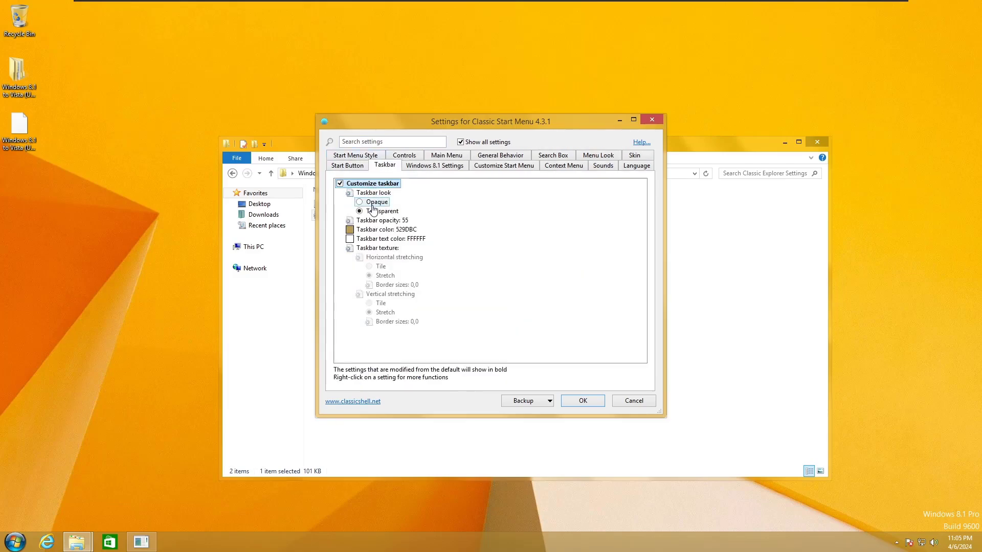
click(373, 203)
Step: Set the Control Panel Start menu item to display as a link and preview it
click(432, 165)
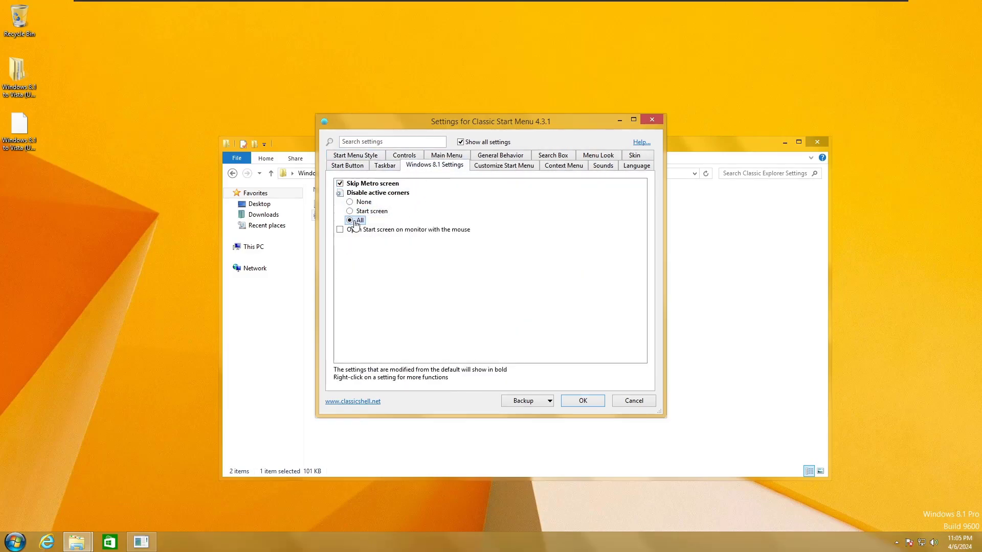
click(504, 169)
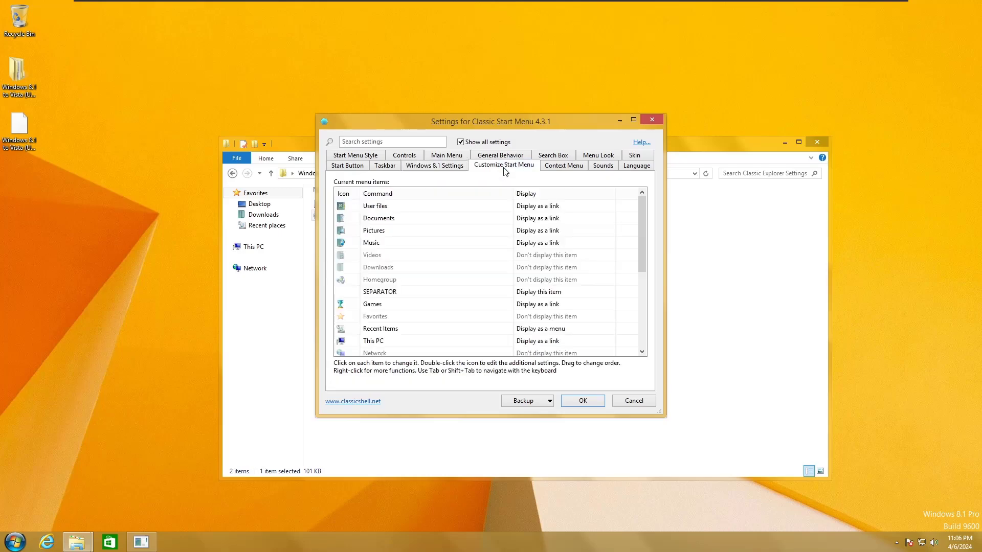
scroll(450, 265, down, 1)
scroll(449, 284, down, 1)
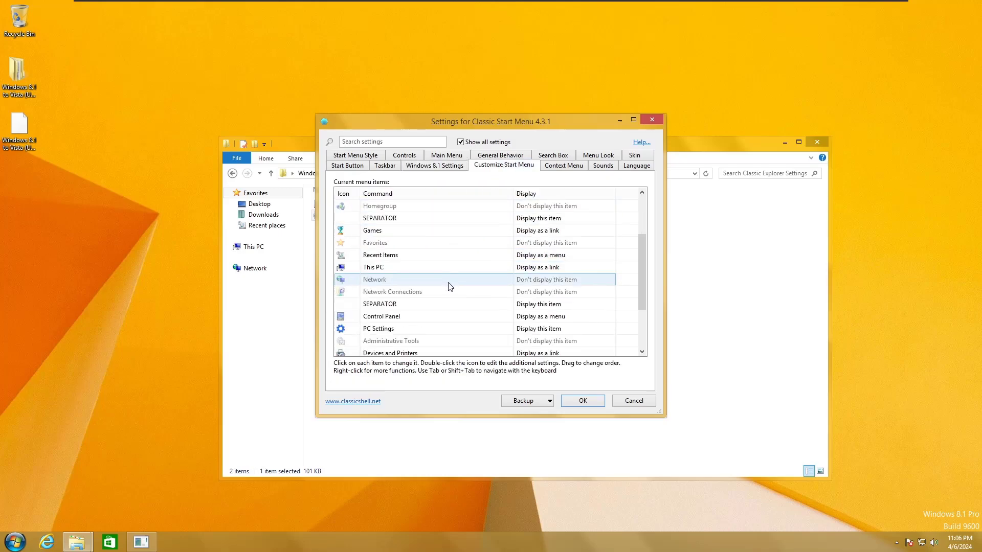
click(538, 337)
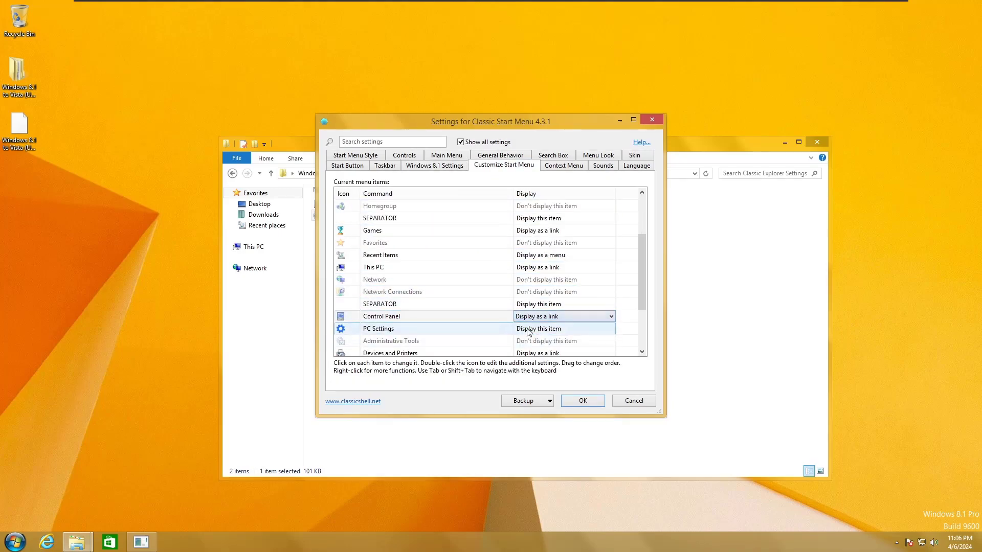
key(super)
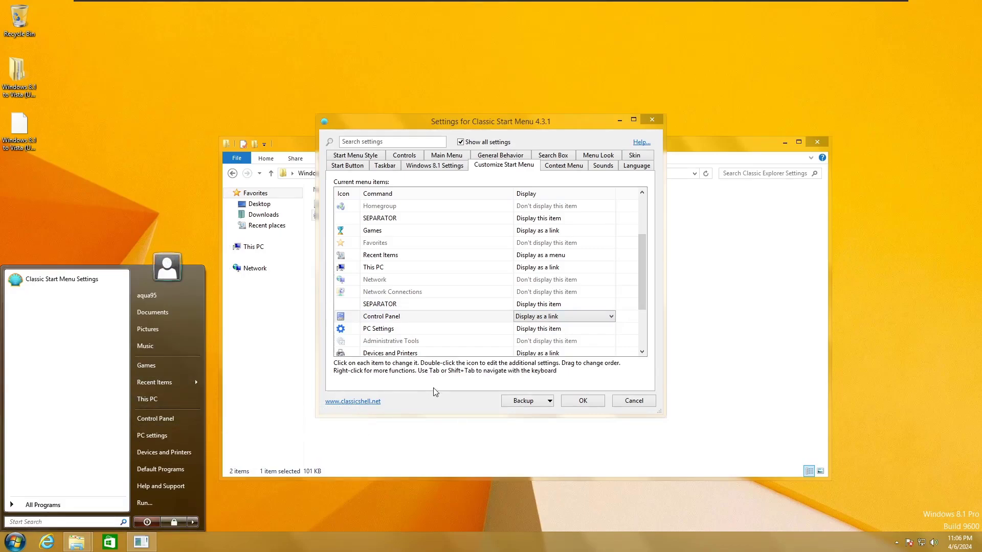
click(432, 390)
scroll(634, 341, down, 2)
scroll(634, 342, up, 3)
Step: Review the context menu and language settings, then apply with OK
click(563, 165)
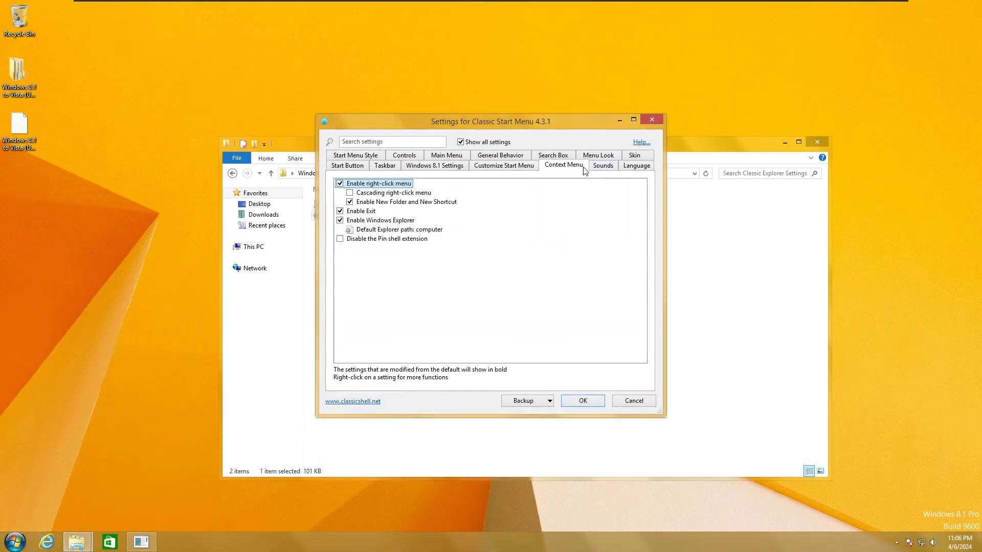
click(636, 165)
click(582, 401)
Step: Launch OldNewExplorerCfg from the pack's Proceed\Ribbon UI\OldNewExplorer folder
click(426, 173)
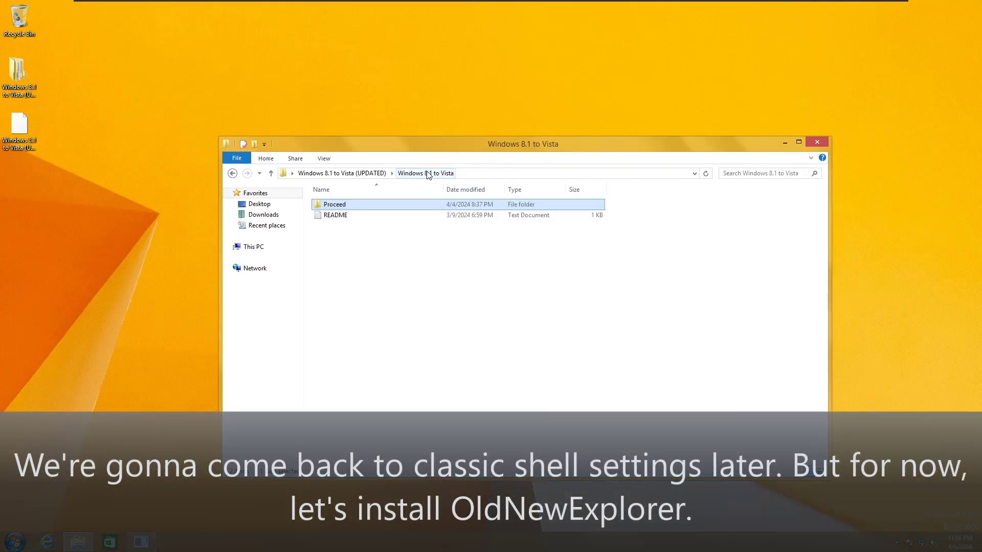
click(341, 172)
double_click(343, 205)
double_click(337, 204)
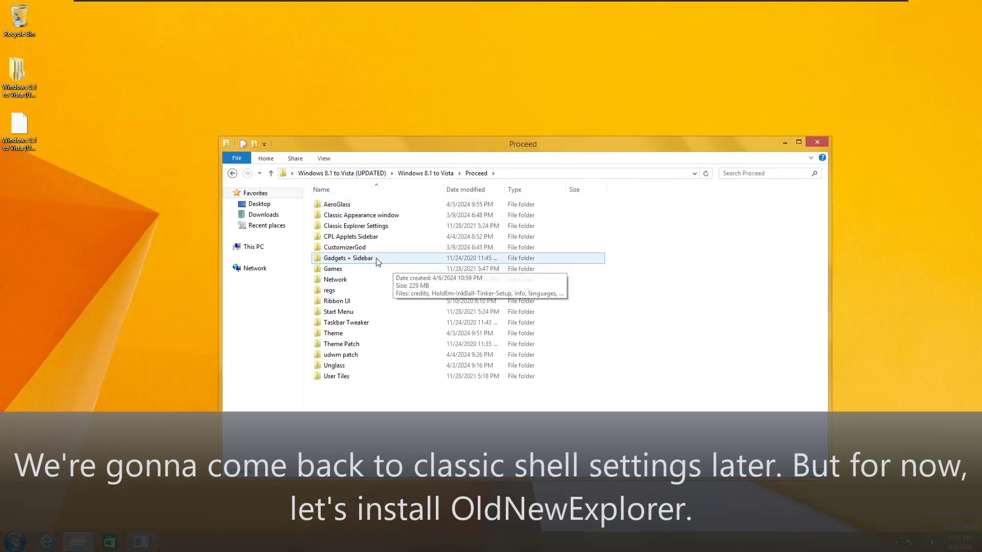
double_click(337, 301)
double_click(339, 207)
double_click(350, 226)
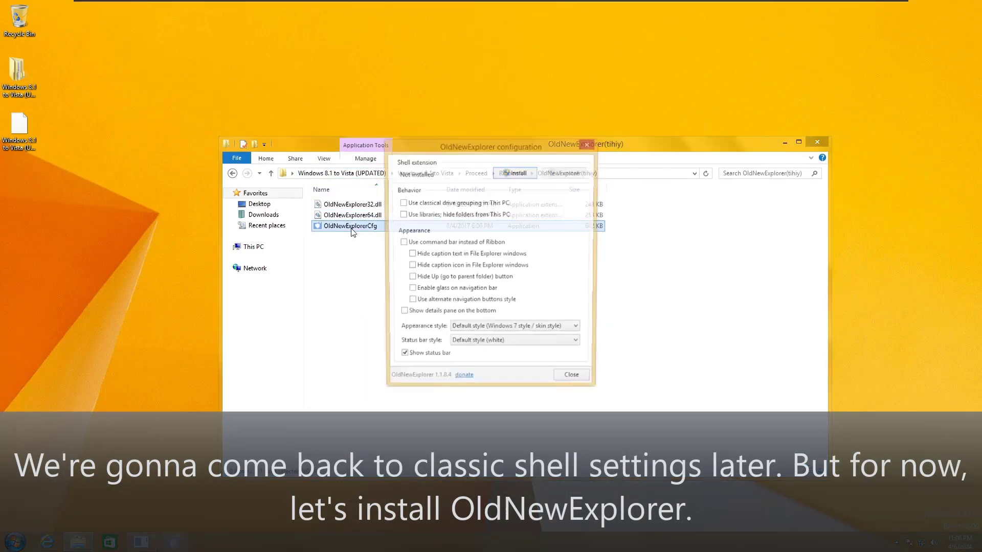
Step: Enable command bar, hidden caption text/icon, hidden Up button and glass navigation, then install
click(414, 243)
click(416, 255)
click(416, 267)
click(417, 278)
click(417, 290)
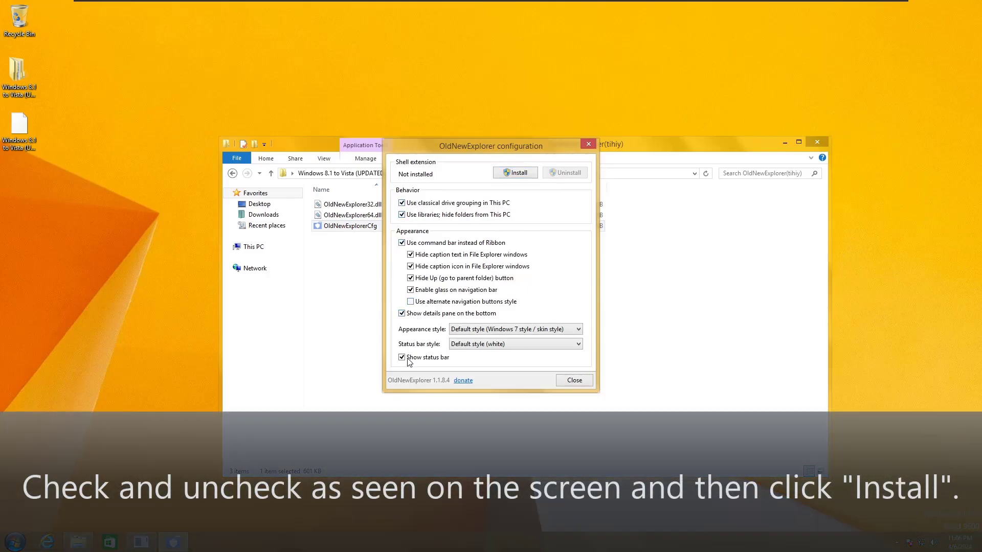
click(516, 176)
click(534, 285)
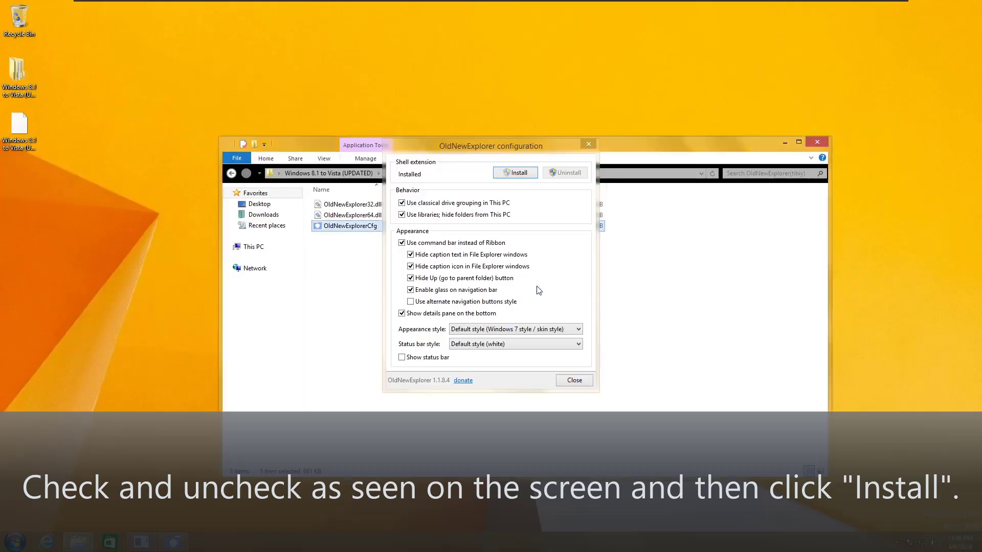
Step: Close the configuration tool and the old window, and reopen File Explorer
click(574, 380)
click(817, 142)
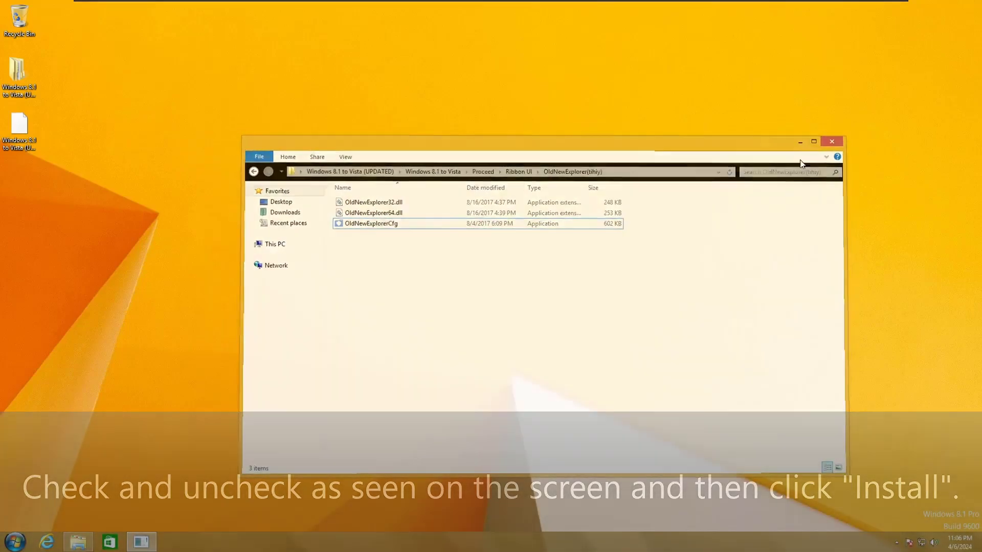
click(78, 542)
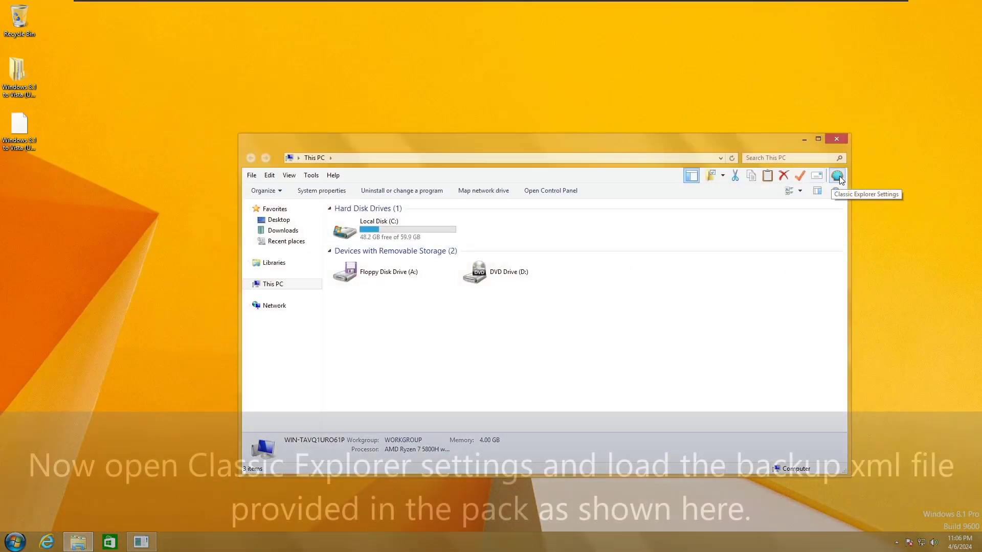
Step: Load the pack's Explorer Settings XML into Classic Explorer Settings and apply it
click(837, 176)
click(549, 369)
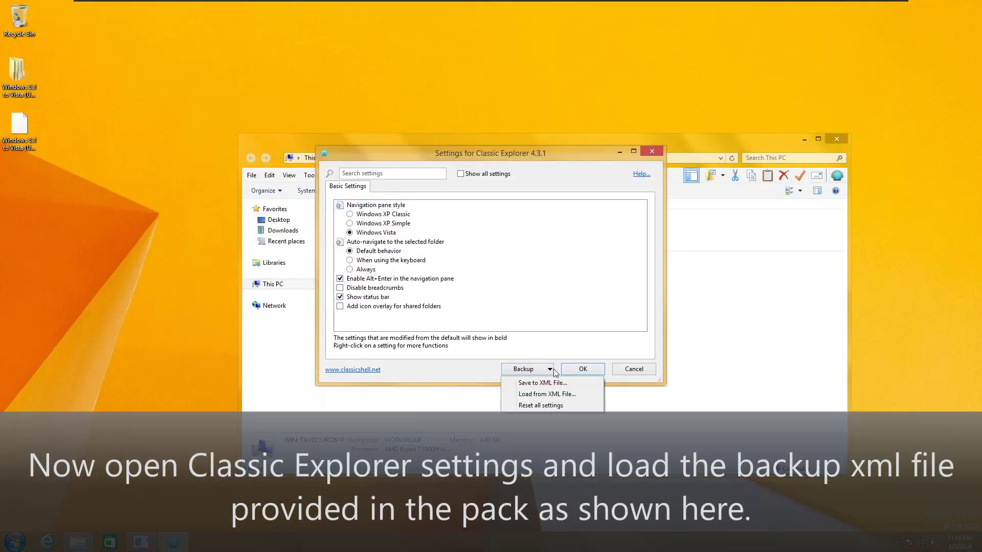
click(564, 392)
click(360, 232)
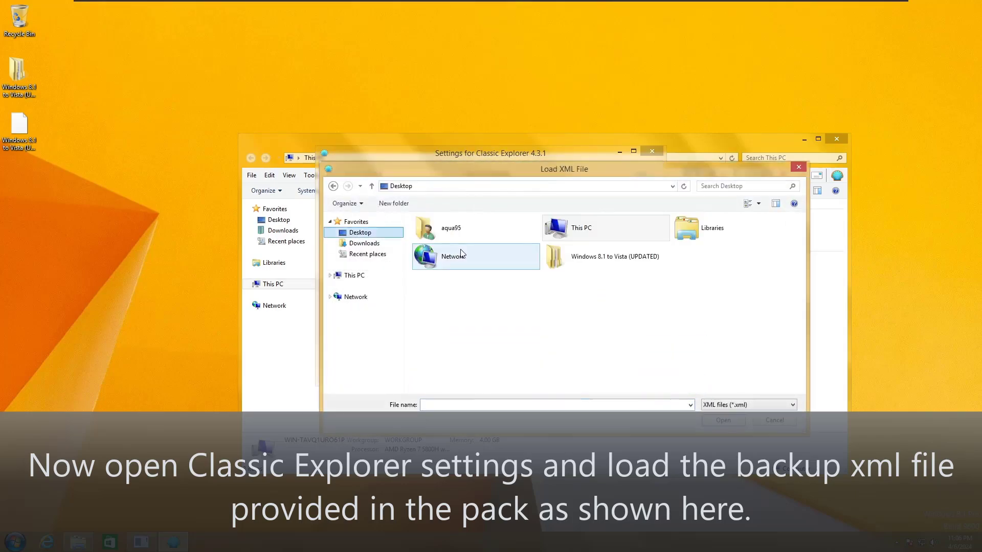
double_click(588, 256)
double_click(490, 236)
double_click(490, 236)
double_click(460, 254)
click(450, 232)
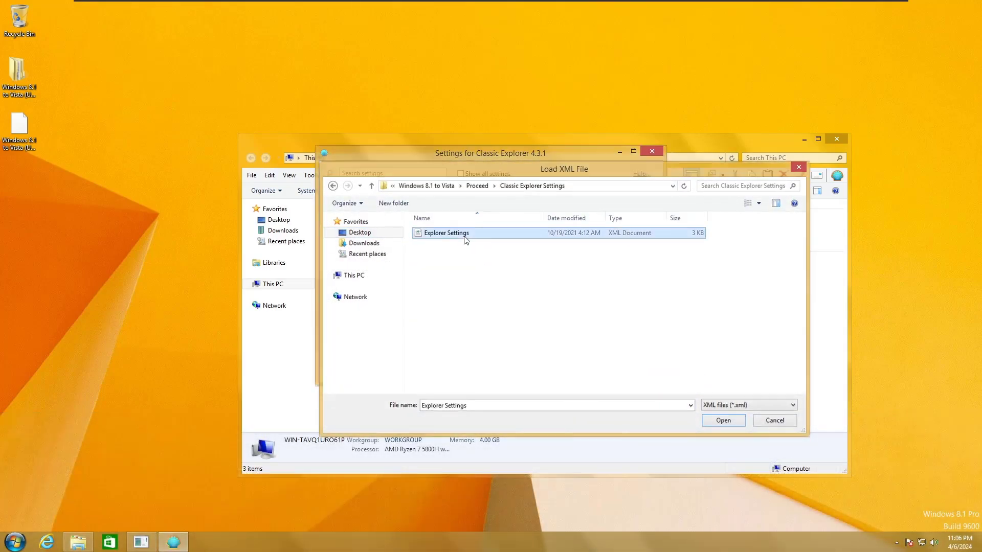
double_click(450, 233)
click(582, 370)
click(577, 305)
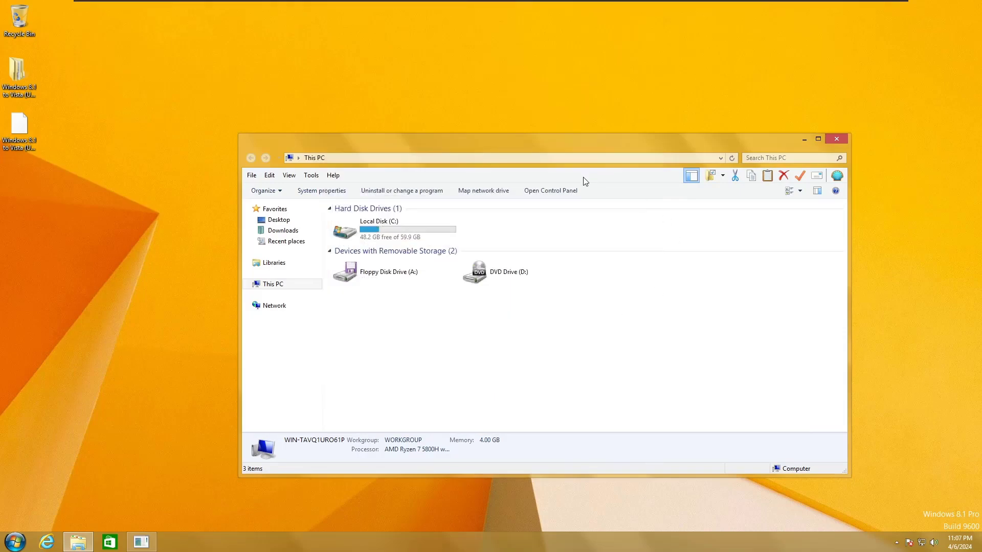
Step: Turn off the Classic Explorer Bar, close Explorer, and sign out and back in
right_click(584, 180)
click(639, 185)
click(836, 139)
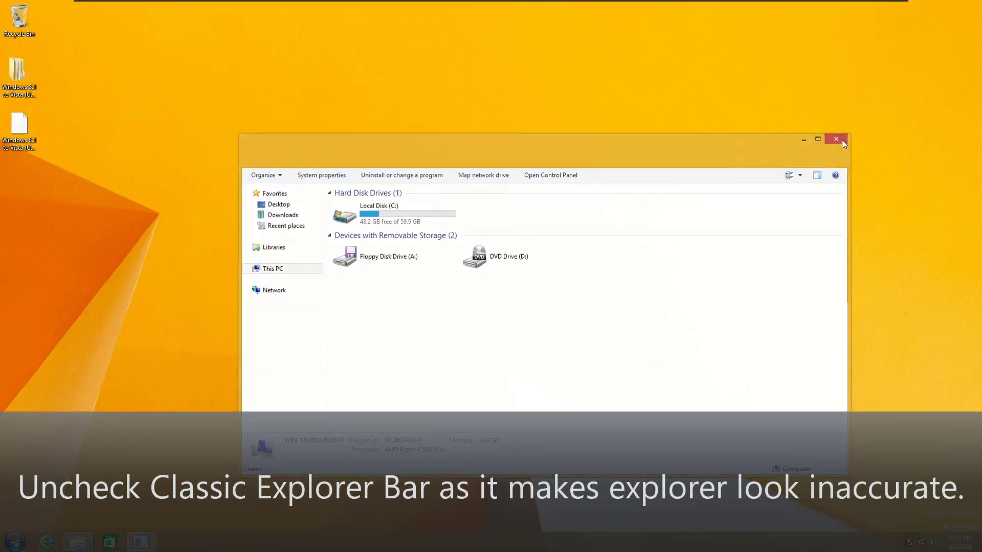
key(super)
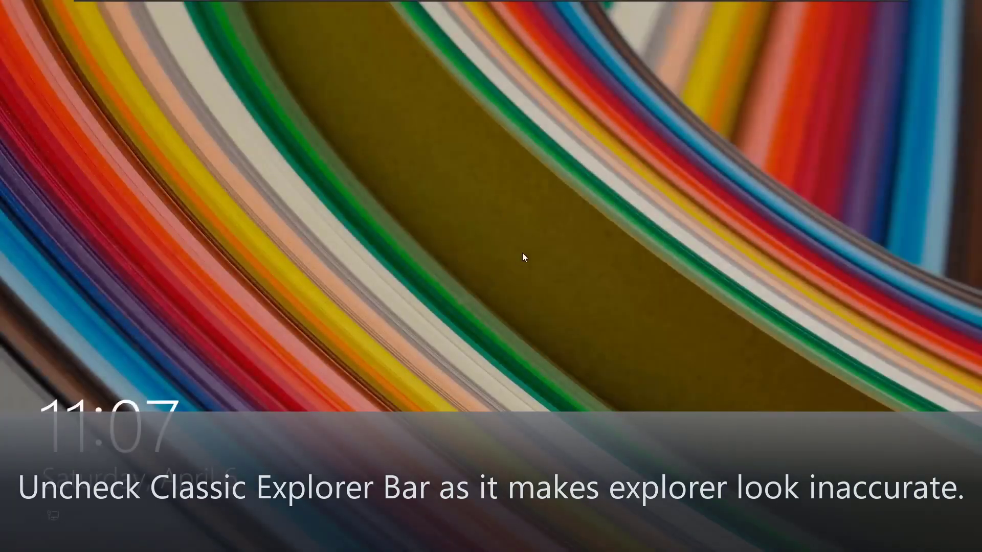
click(523, 253)
click(491, 256)
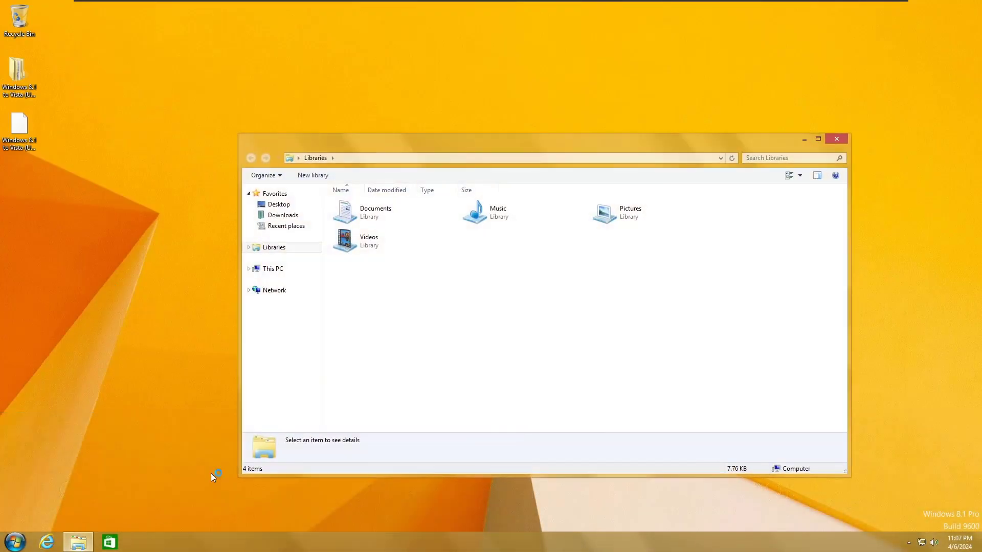
Step: Check the Organize options, select This PC and close the Explorer window
click(266, 175)
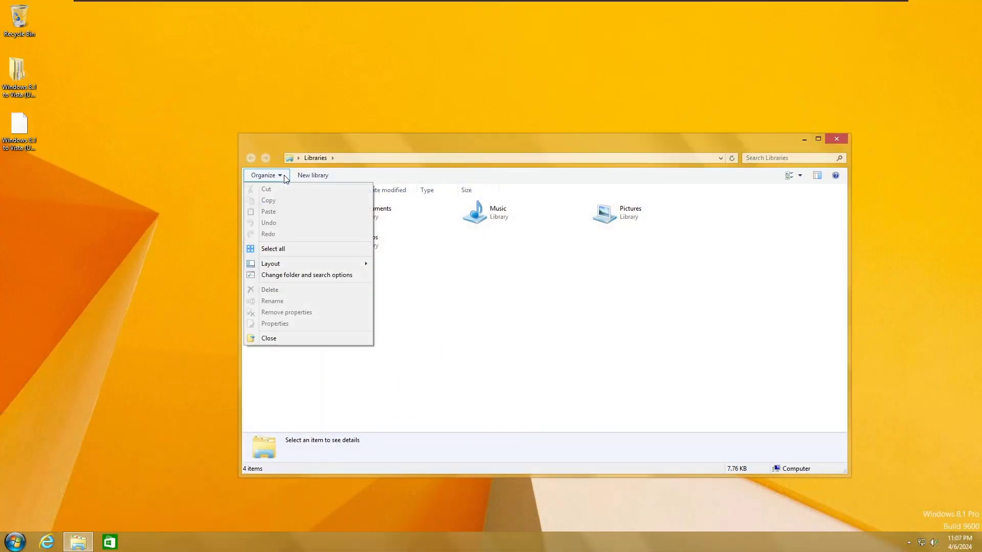
click(272, 269)
key(alt+F4)
Step: Copy themeres.dll from the Proceed > CPL Applets Sidebar folder and glance at its README!
double_click(31, 87)
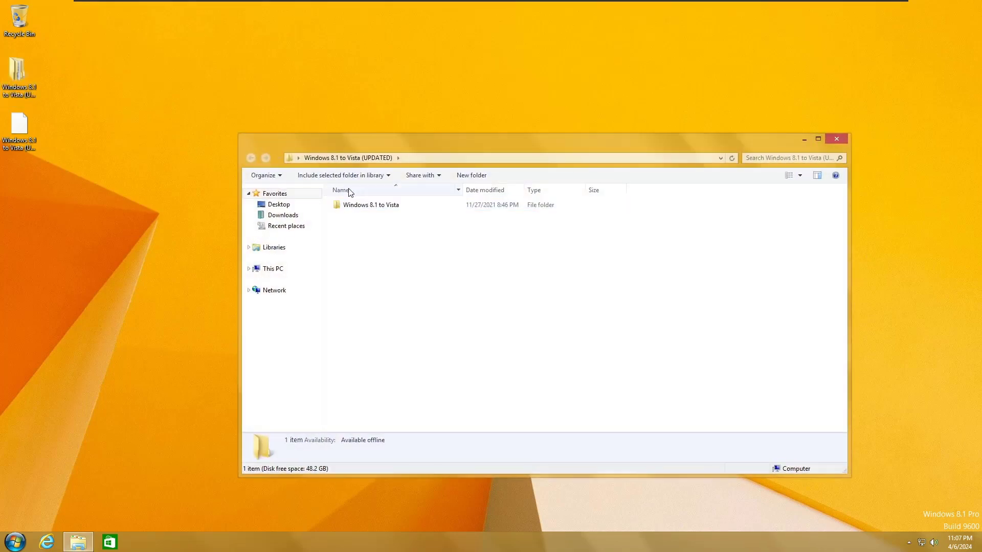
double_click(358, 203)
double_click(360, 205)
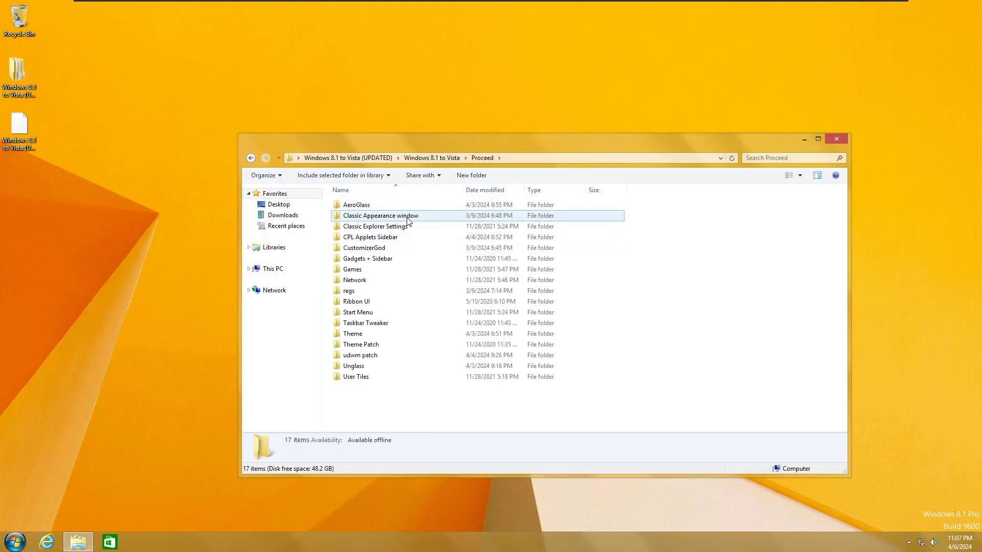
double_click(408, 238)
click(365, 216)
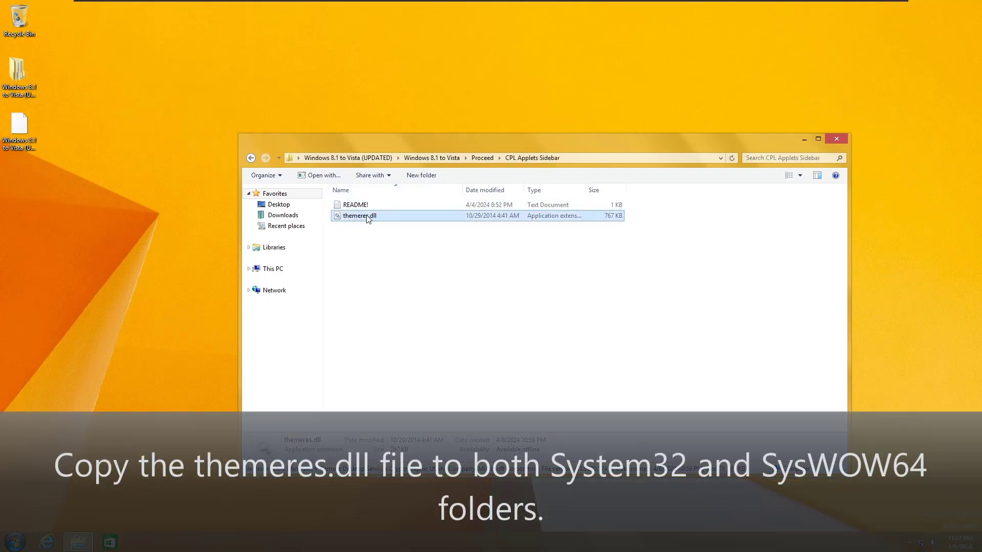
right_click(365, 215)
click(404, 303)
double_click(368, 204)
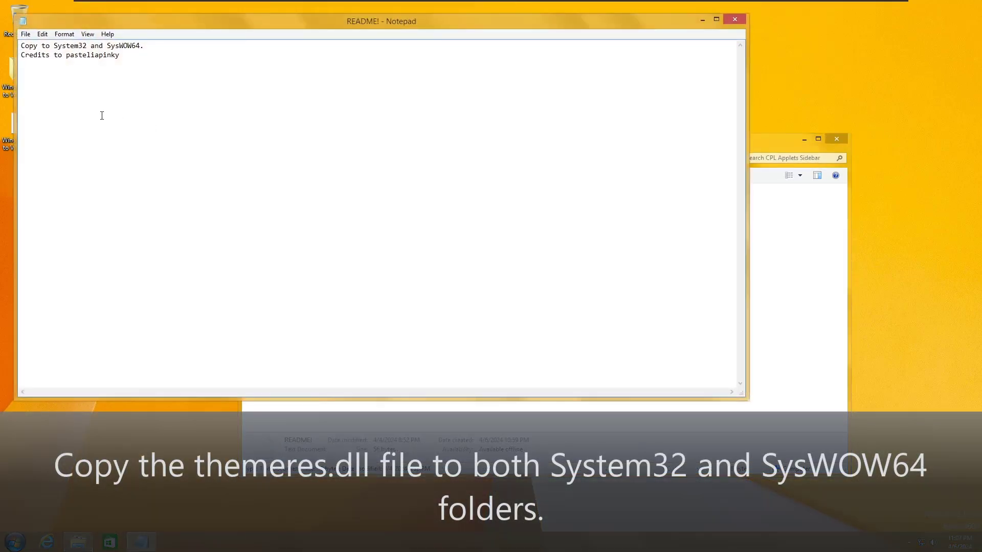
click(734, 19)
Step: Paste themeres.dll into C:\Windows\System32, granting administrator permission
right_click(276, 265)
click(332, 311)
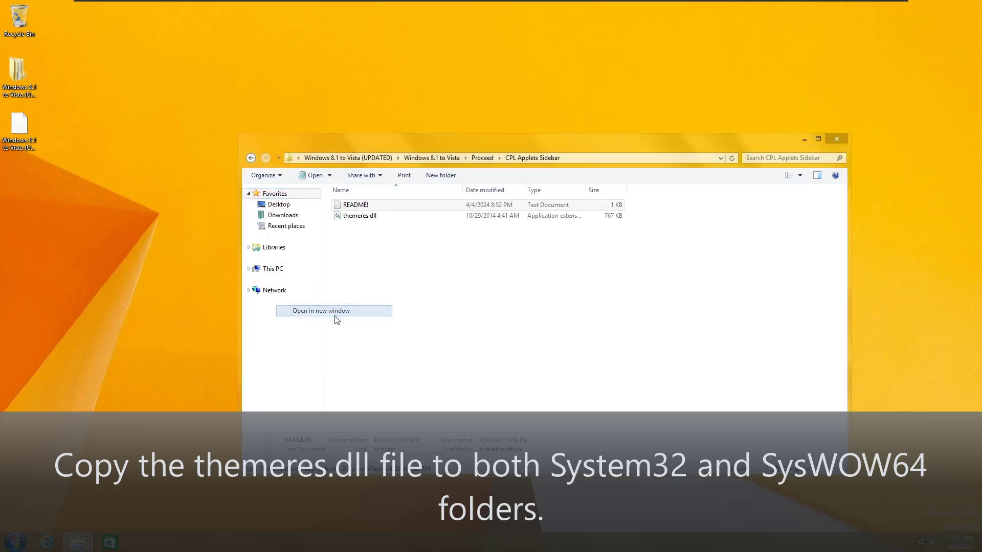
click(418, 239)
double_click(418, 239)
double_click(368, 261)
scroll(388, 322, down, 10)
double_click(368, 368)
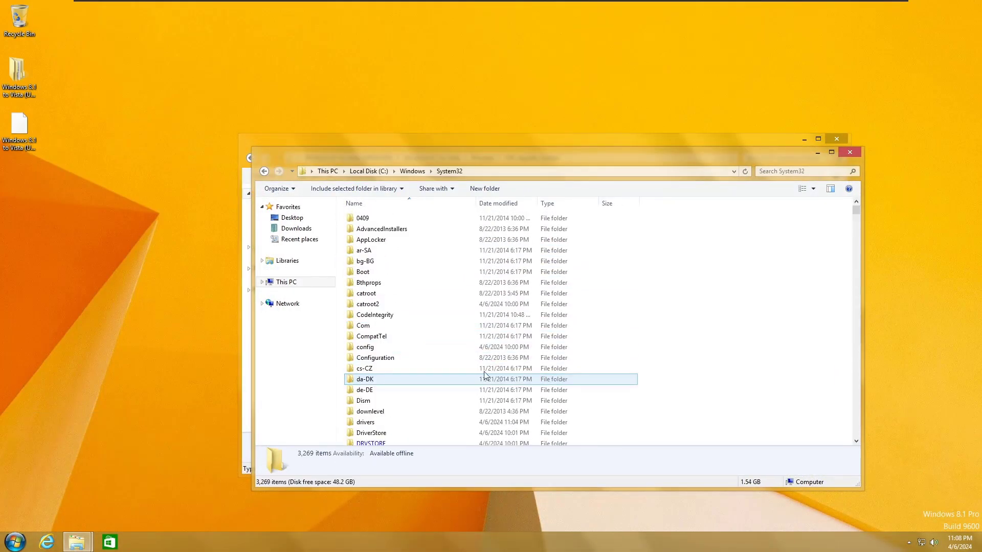
right_click(752, 318)
click(791, 378)
click(208, 199)
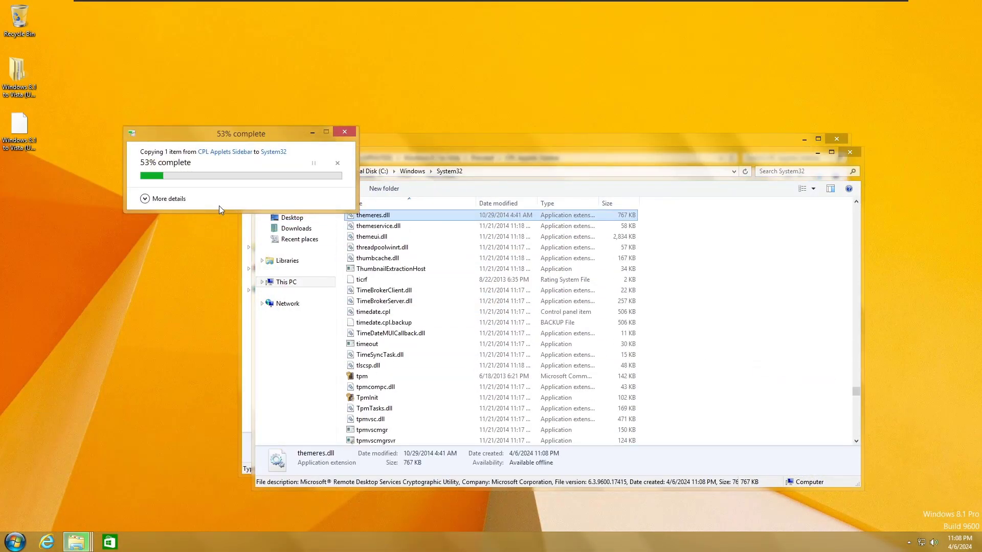
Step: Paste themeres.dll into C:\Windows\SysWOW64 with admin permission, then return to the Proceed folder
click(412, 171)
double_click(372, 428)
right_click(731, 325)
click(751, 381)
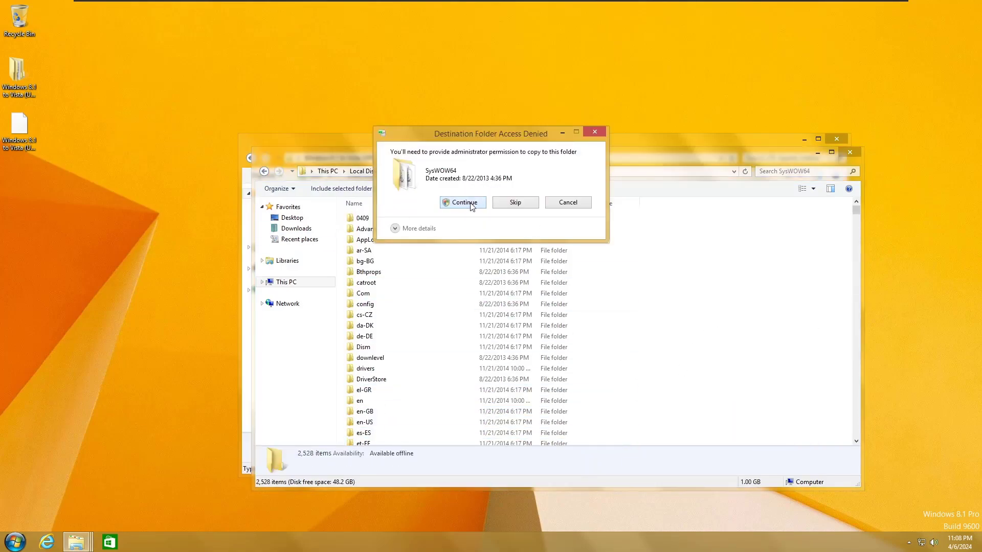
click(454, 200)
key(alt+F4)
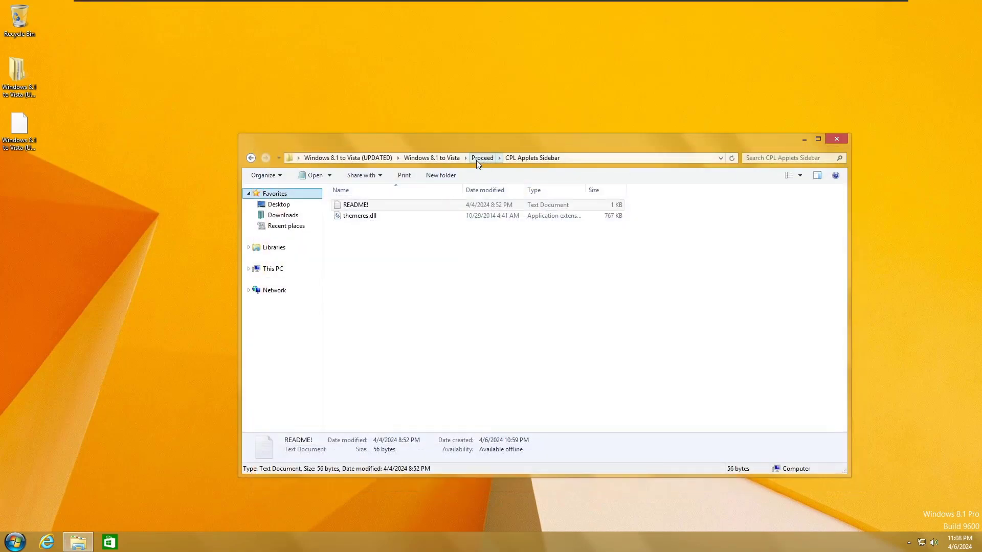
click(480, 158)
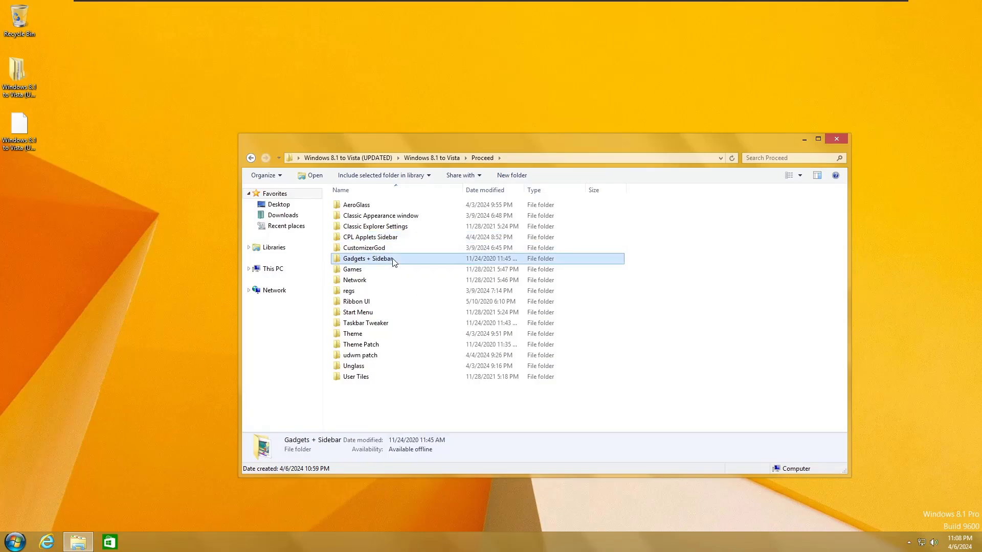
Step: Install Windows Sidebar from the Gadgets + Sidebar folder using setup_VistaSidebar_x64
double_click(388, 257)
double_click(384, 209)
click(528, 289)
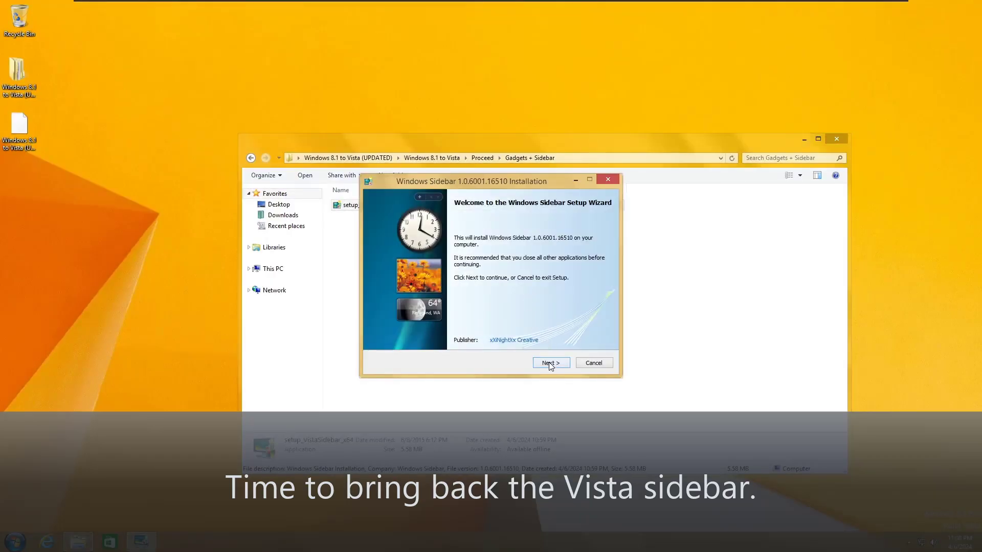
click(550, 363)
click(551, 364)
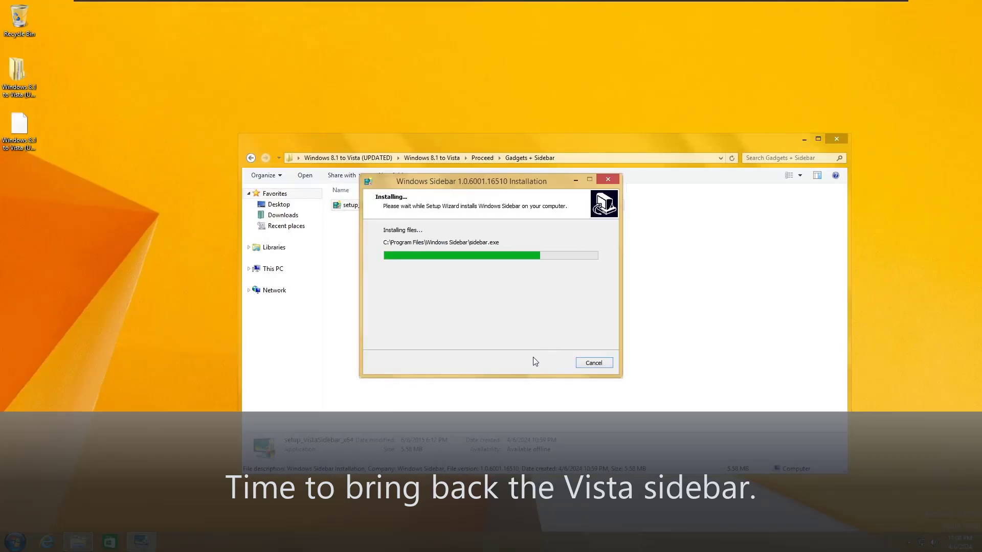
click(554, 270)
click(550, 359)
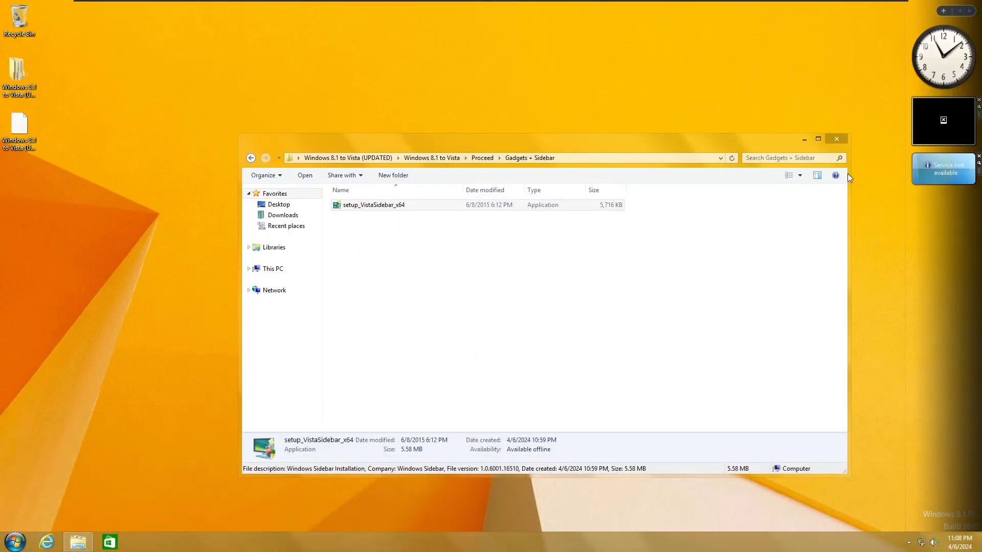
Step: Check the Sidebar properties, then go back up to the Proceed folder
right_click(927, 272)
click(919, 309)
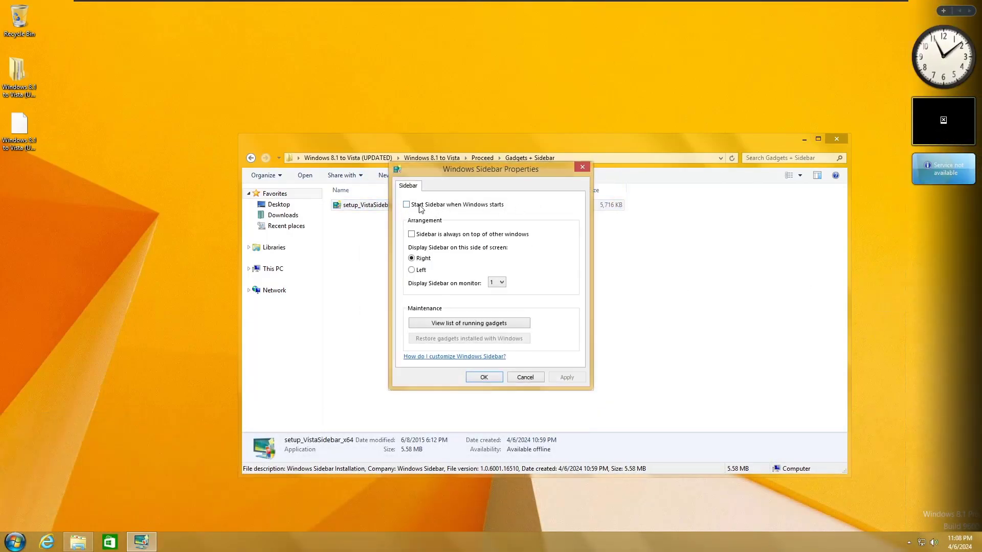
click(483, 378)
key(BackSpace)
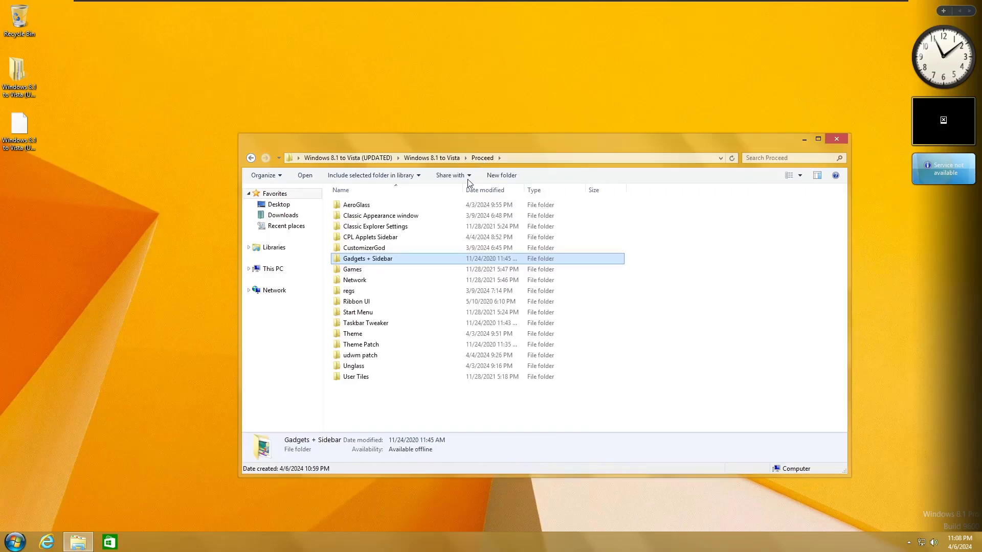
Step: Install Windows 7 Games for Windows 10 and 8 from the Games folder
double_click(381, 270)
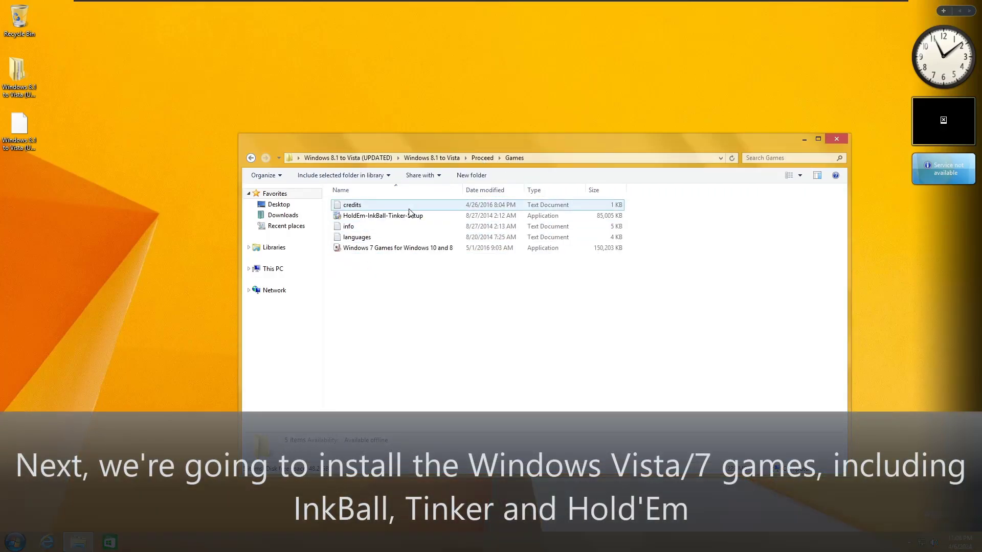
double_click(398, 249)
click(537, 296)
click(494, 296)
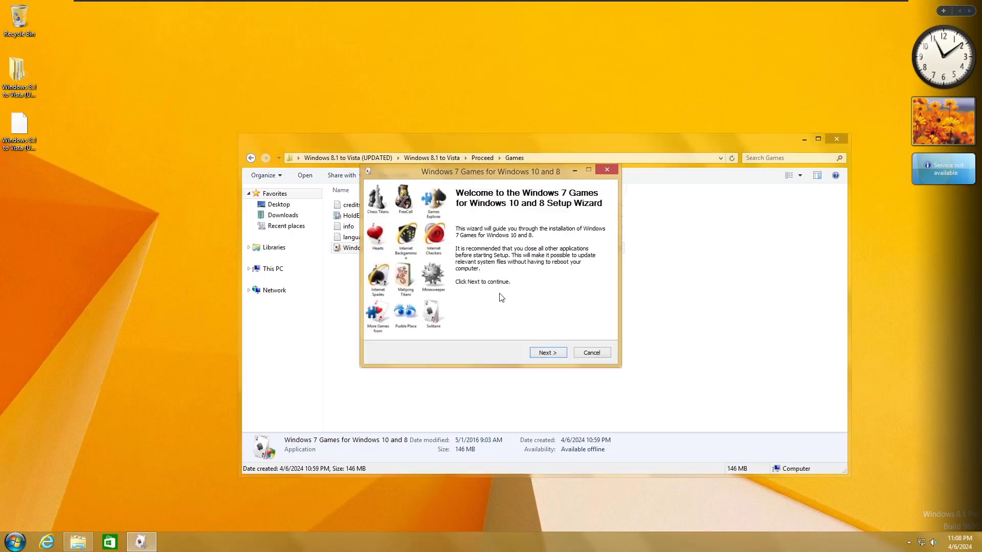
click(547, 353)
click(547, 352)
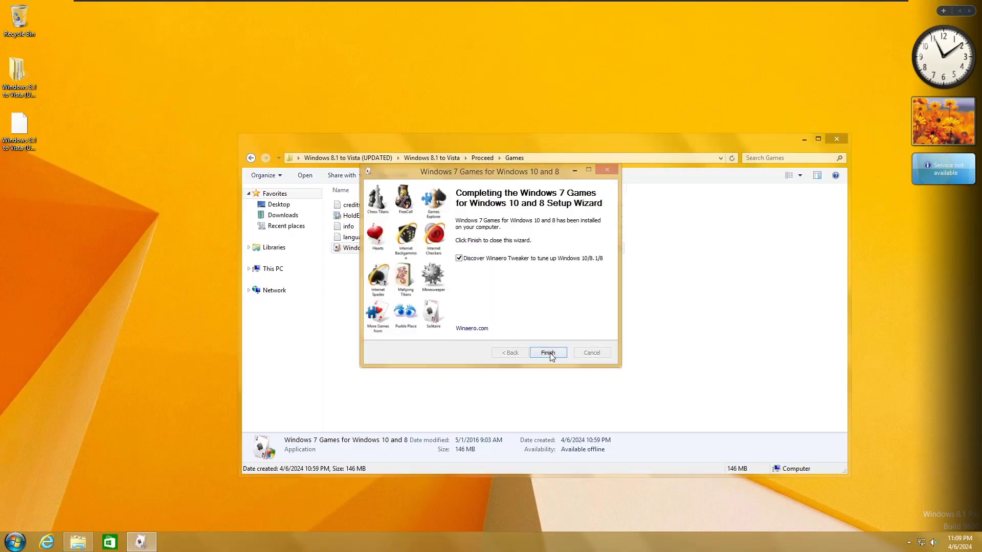
click(553, 355)
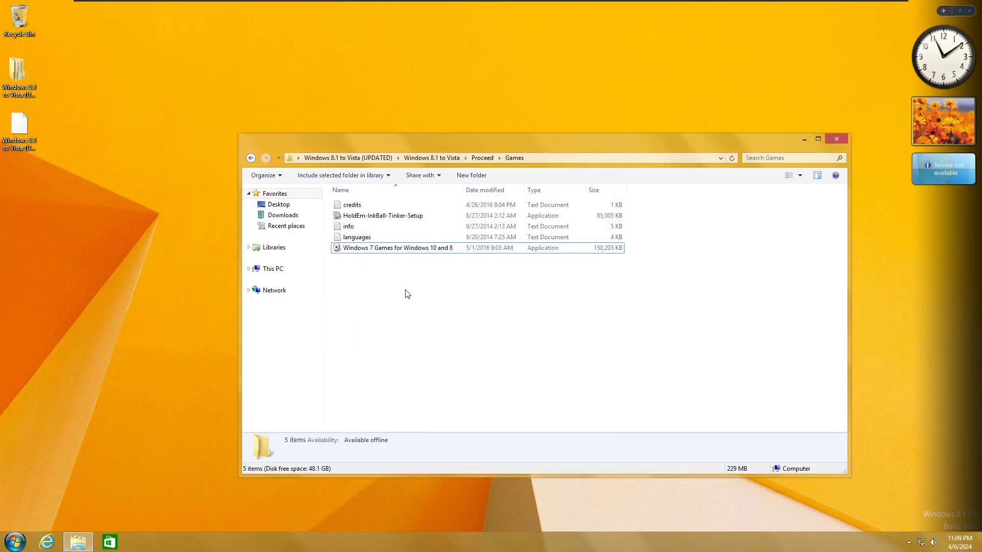
Step: Install Hold 'Em, InkBall and Tinker with all components, then open the Games collection from Start
double_click(394, 216)
click(532, 286)
click(484, 293)
click(548, 352)
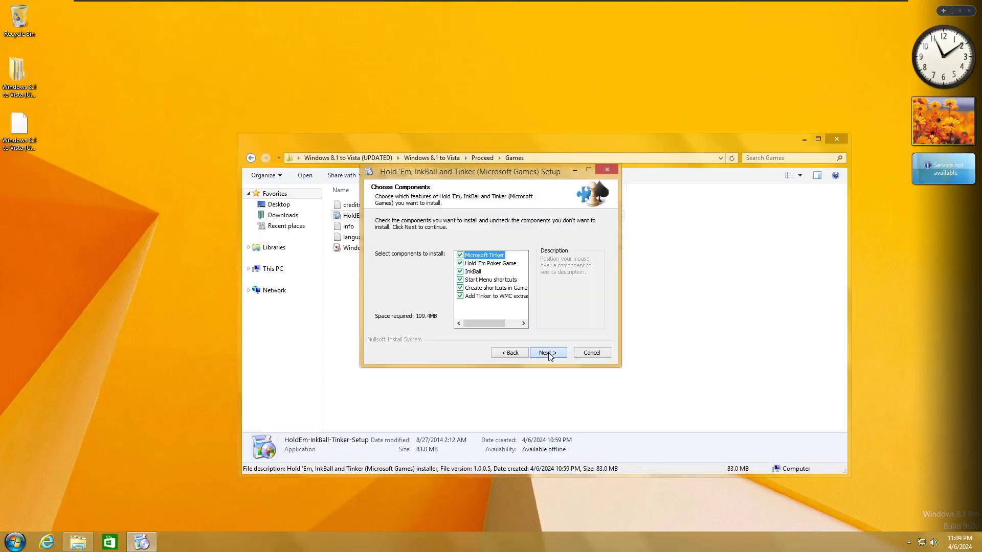
click(538, 355)
click(538, 354)
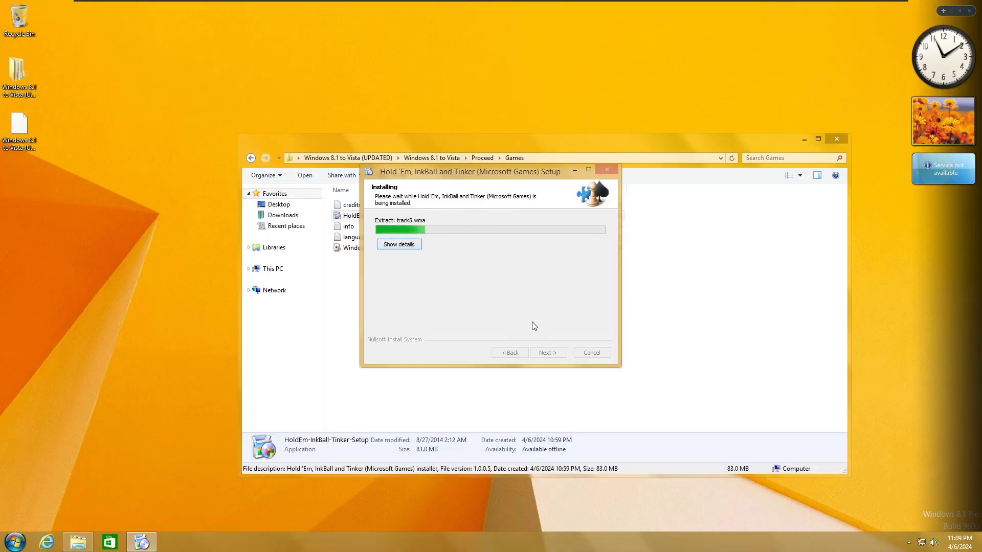
click(554, 356)
click(554, 357)
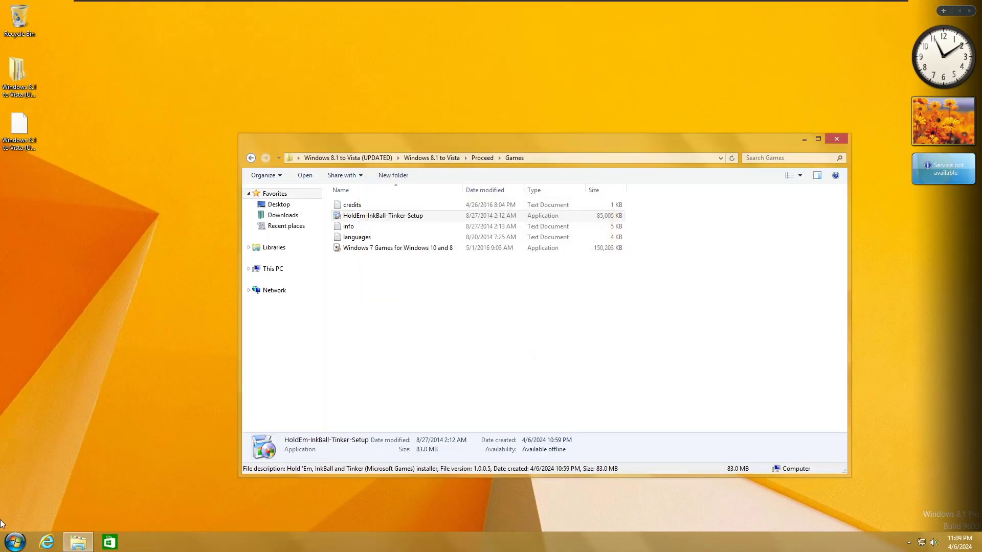
click(15, 542)
click(182, 367)
Step: Accept the recommended games settings and play Mahjong Titans on the Turtle layout, matching one pair
click(478, 261)
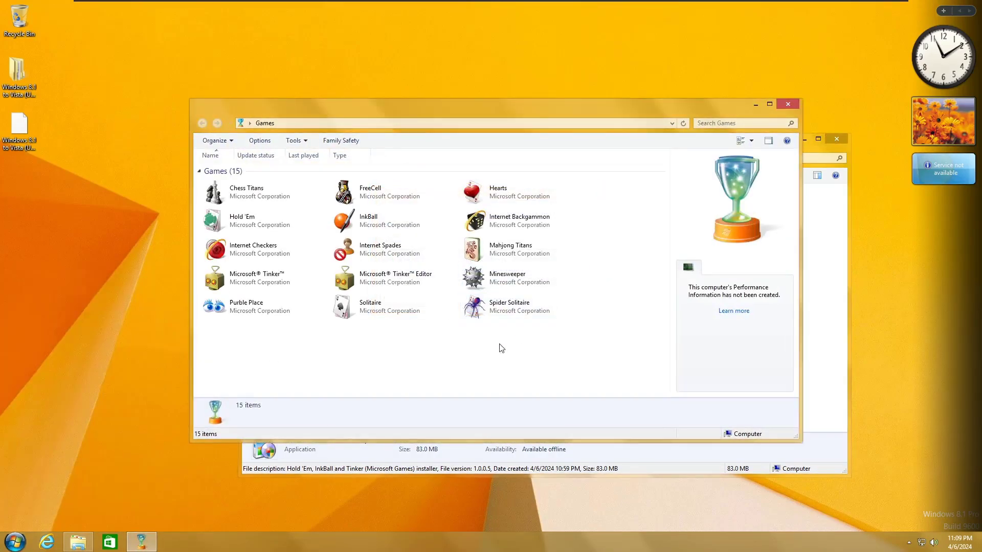
double_click(515, 258)
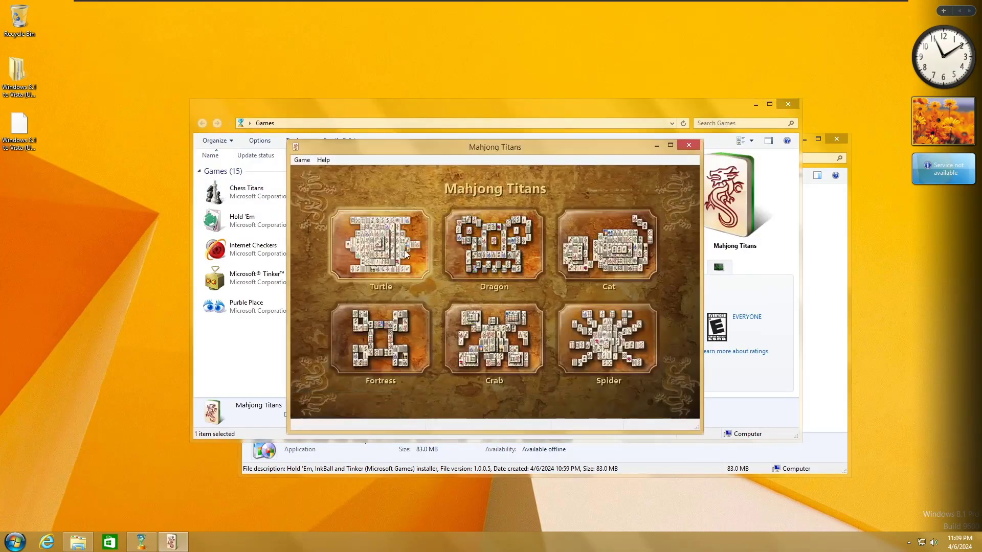
click(384, 240)
click(371, 189)
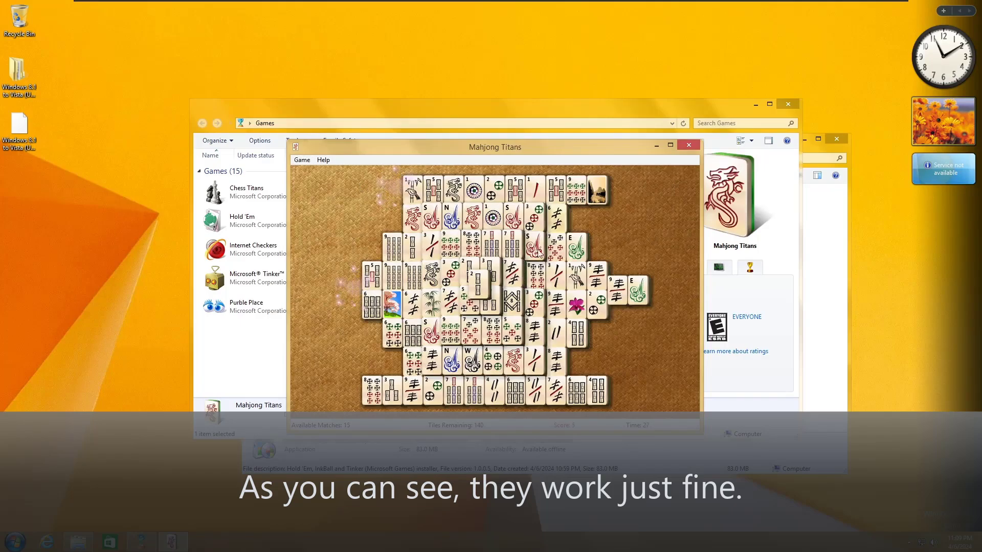
click(688, 145)
click(513, 294)
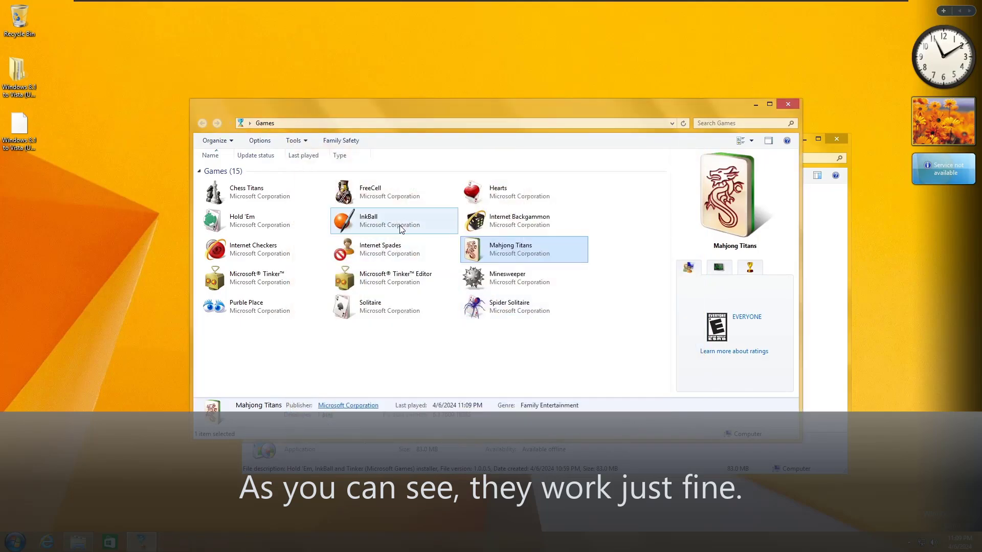
Step: Launch InkBall, then close it and the Games collection
double_click(400, 228)
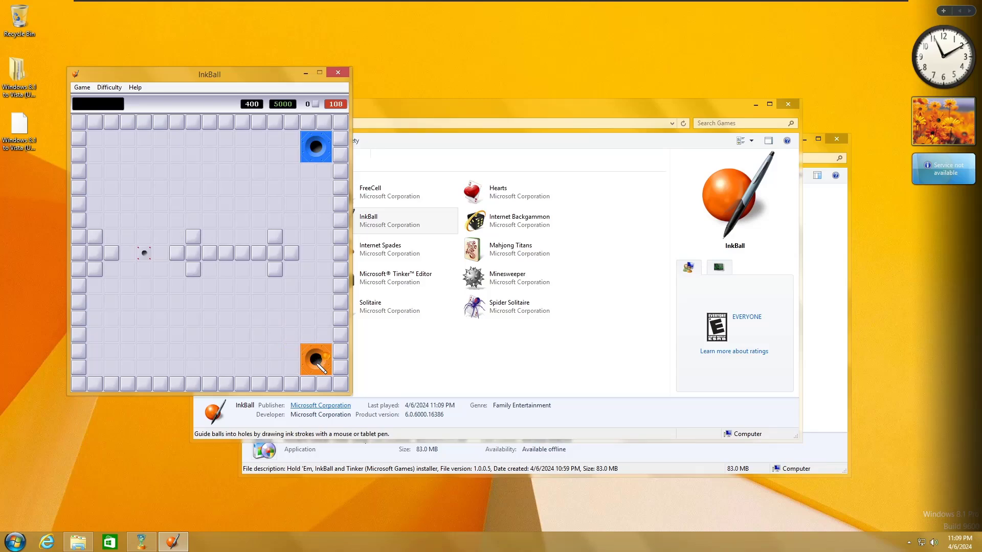
click(338, 72)
click(789, 105)
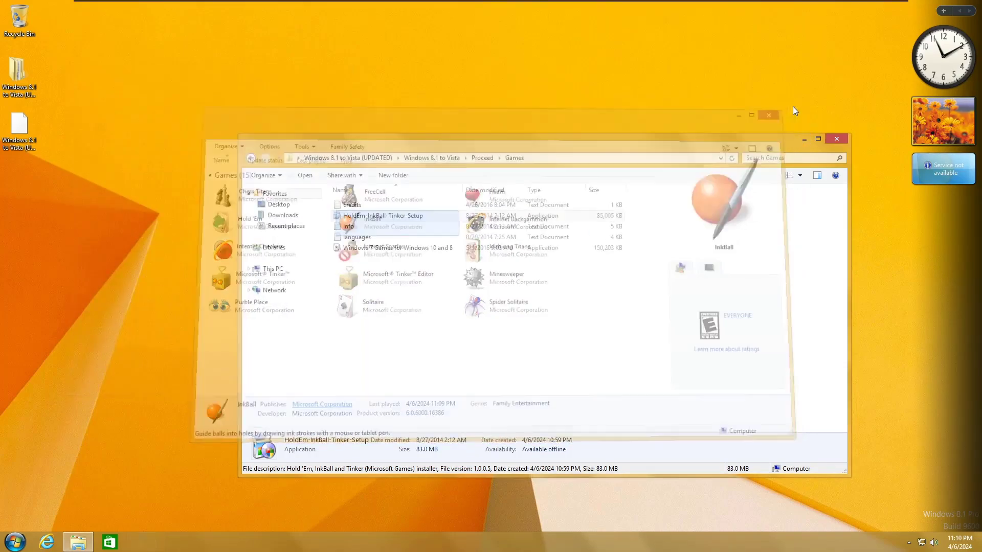
Step: Install NetAnimate from Proceed > Network with SetupNaa1.7, keeping default options
key(BackSpace)
double_click(377, 280)
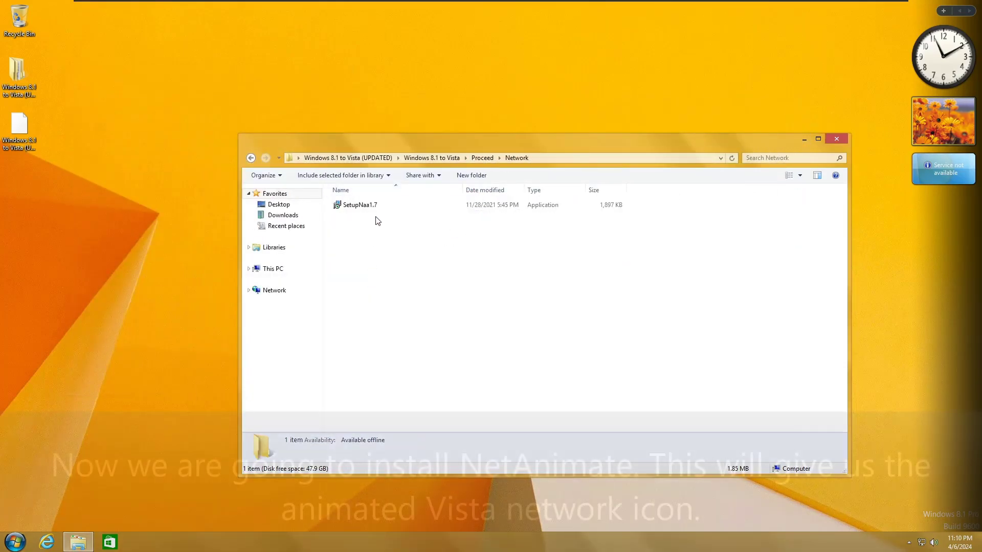
double_click(377, 207)
click(536, 291)
click(510, 293)
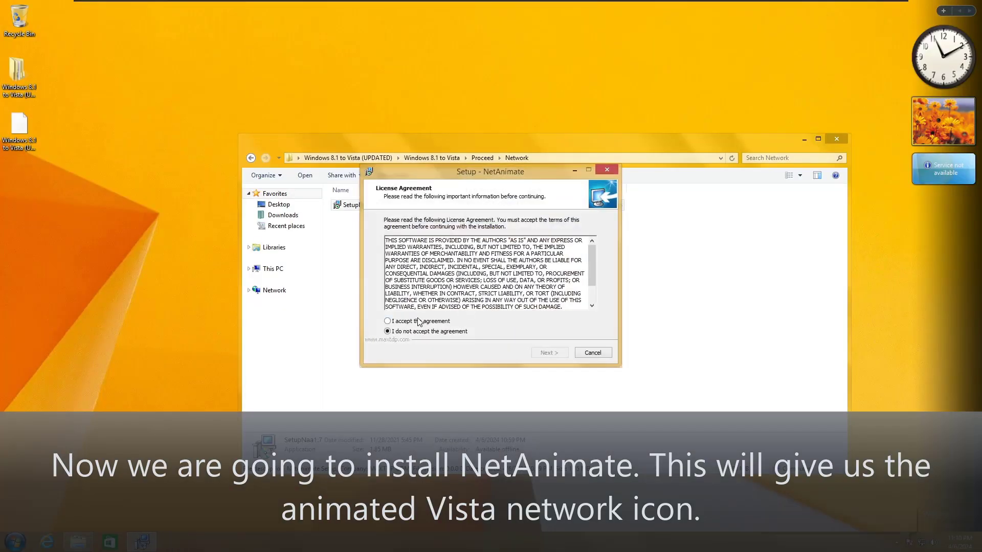
click(555, 355)
click(550, 353)
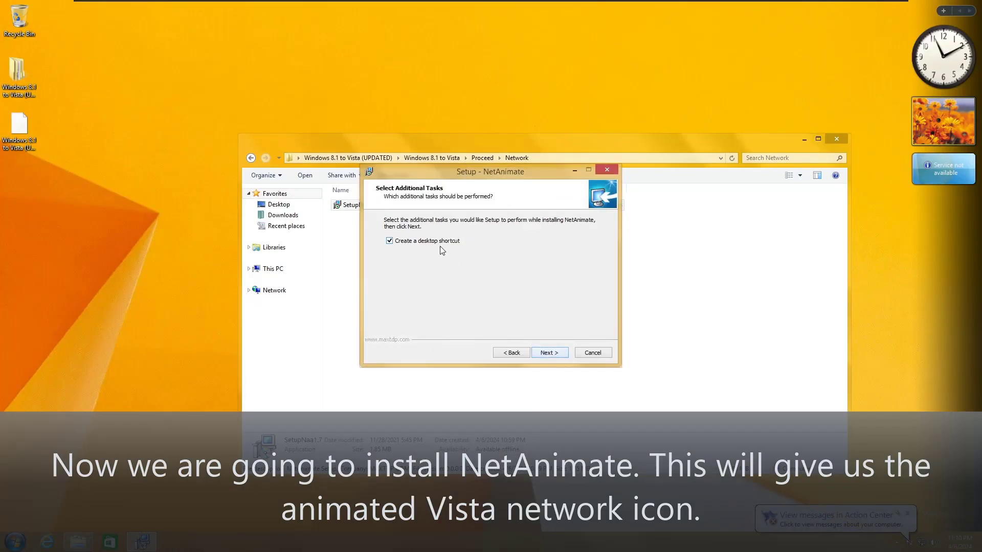
click(549, 353)
click(544, 352)
click(547, 353)
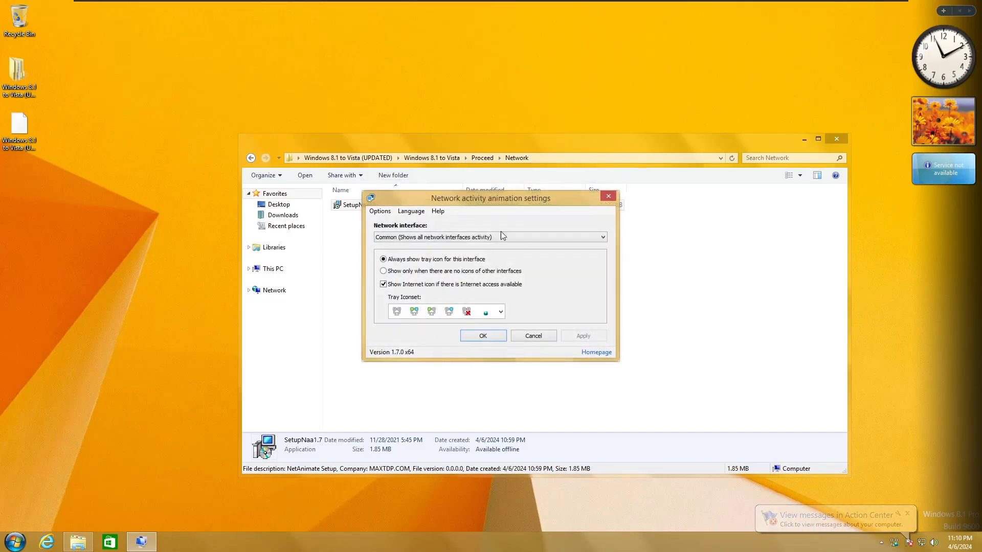
Step: Keep the common network interface and choose the blue Vista-style tray icon set
click(458, 236)
click(460, 223)
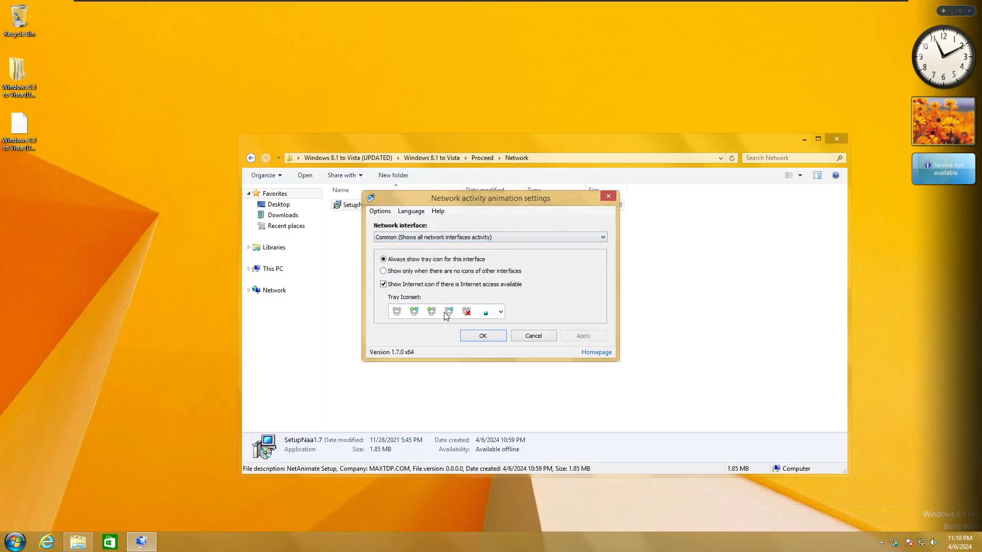
click(500, 312)
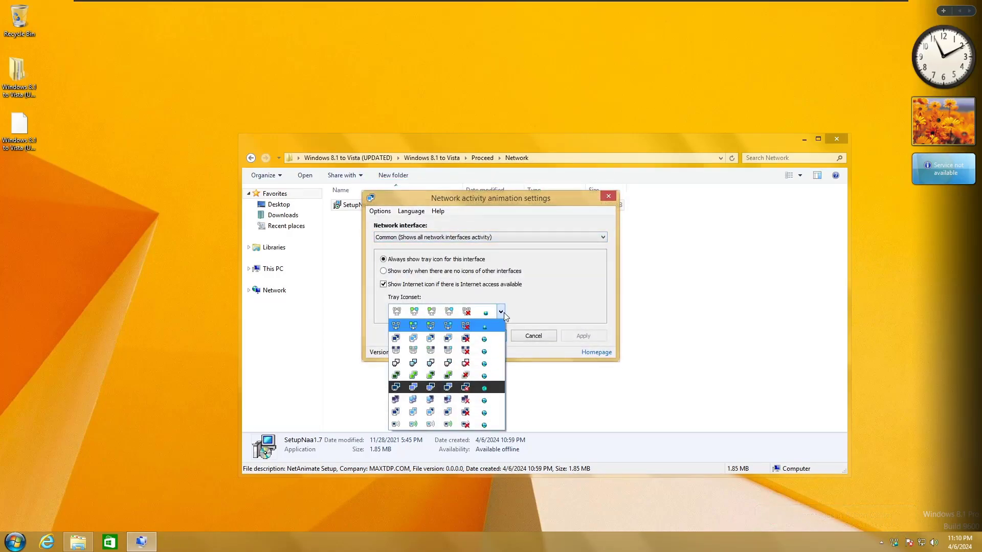
click(442, 338)
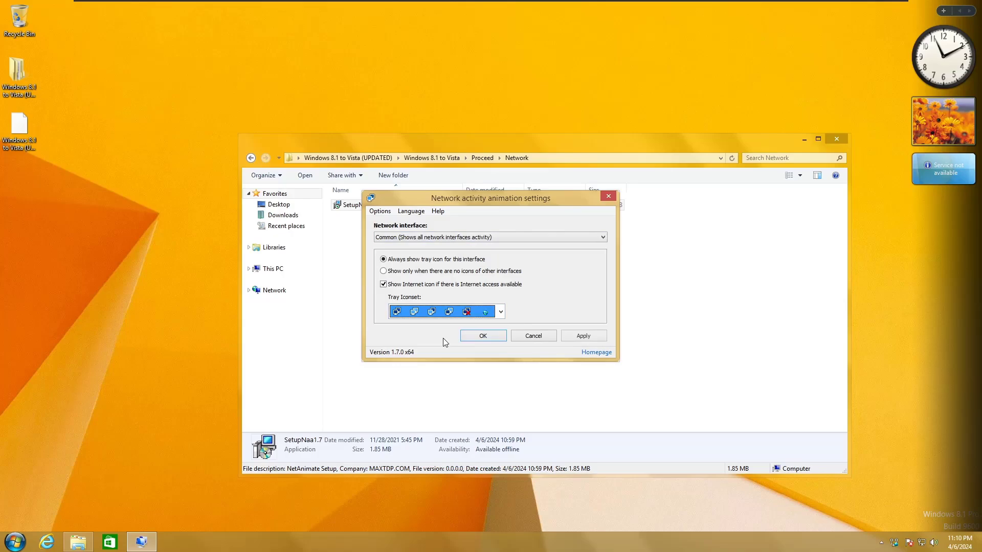
click(477, 336)
Step: Check the notification area, return to the Proceed folder and dismiss the NetAnimate updates prompt
click(894, 543)
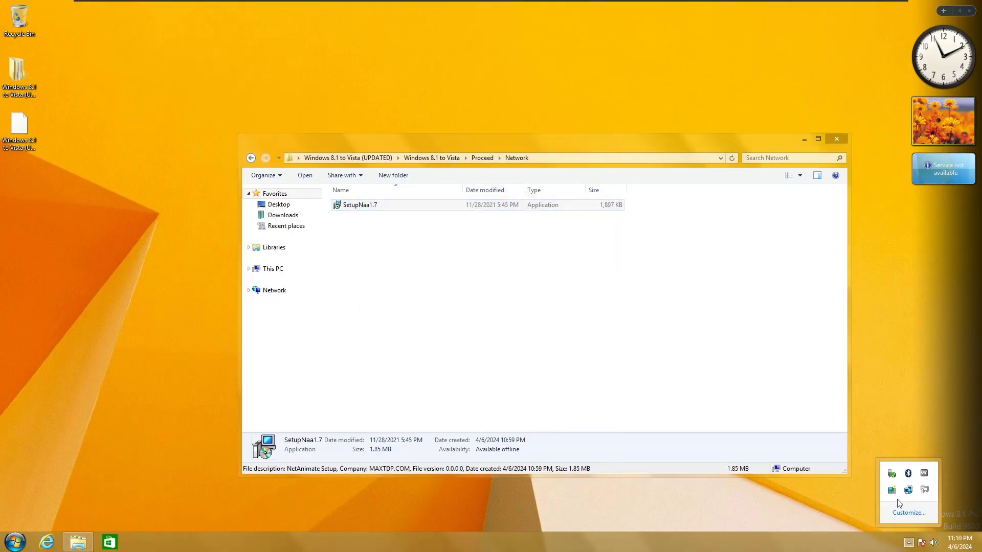
click(493, 282)
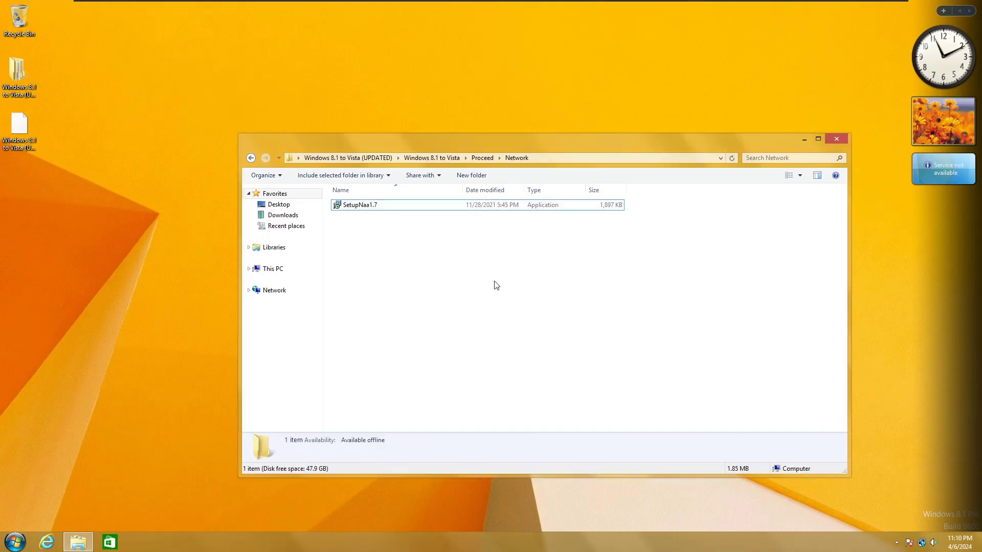
click(481, 157)
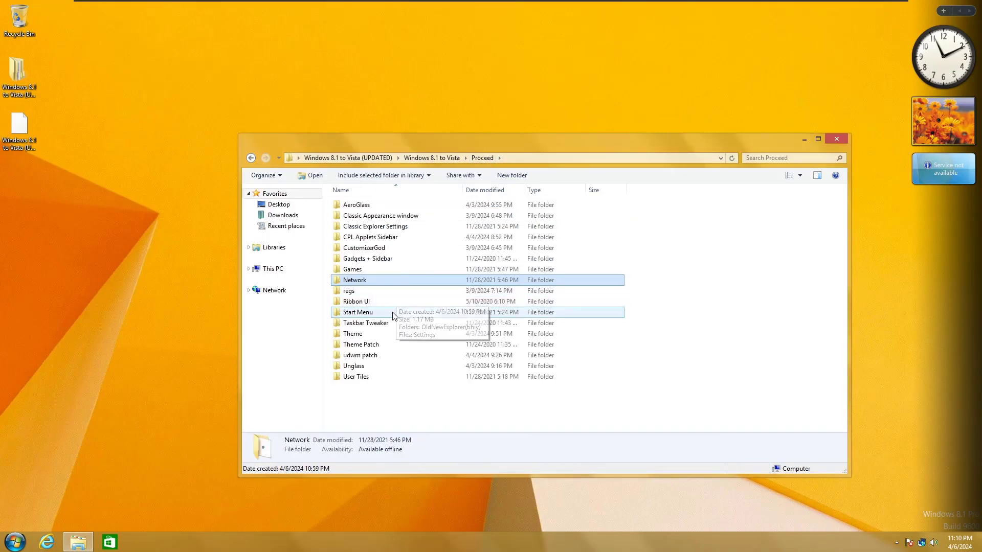
click(557, 300)
Step: Inspect the network tray icon's connections window and animation settings, leaving them unchanged
right_click(920, 543)
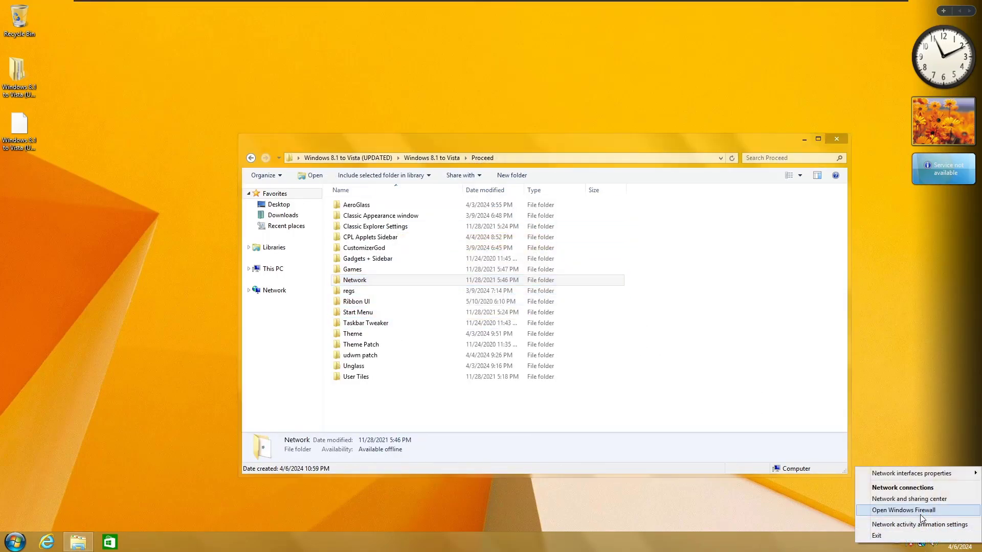
click(799, 551)
double_click(921, 542)
click(785, 103)
right_click(921, 542)
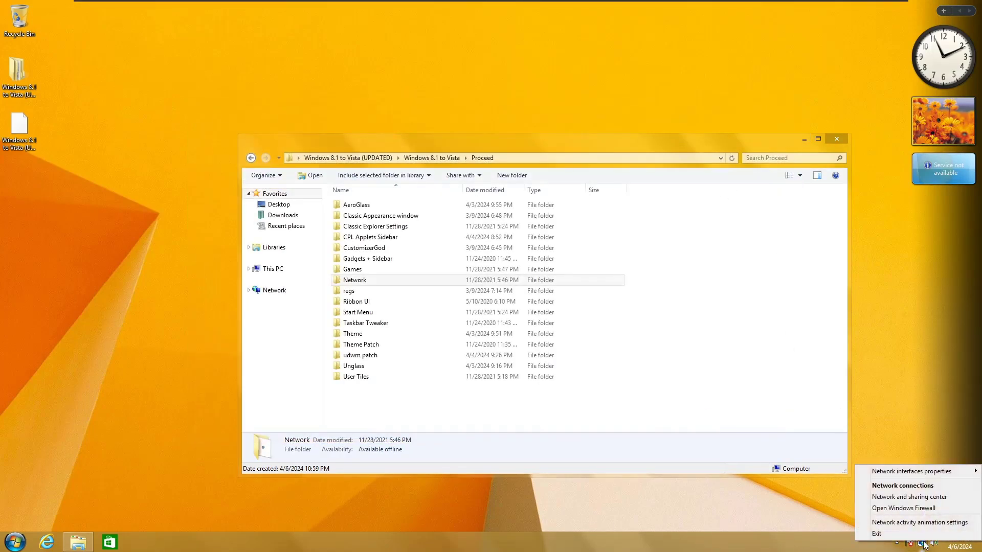
click(931, 523)
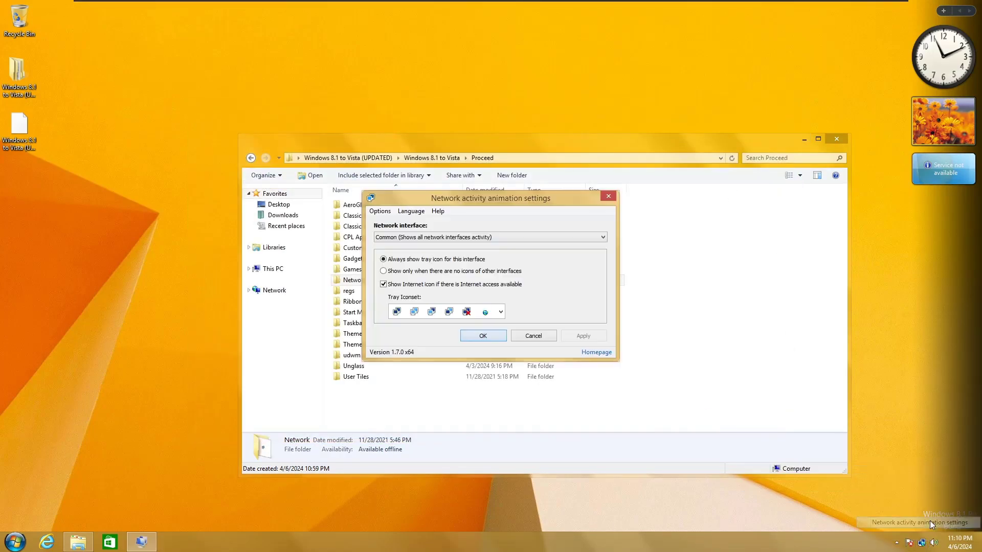
click(437, 213)
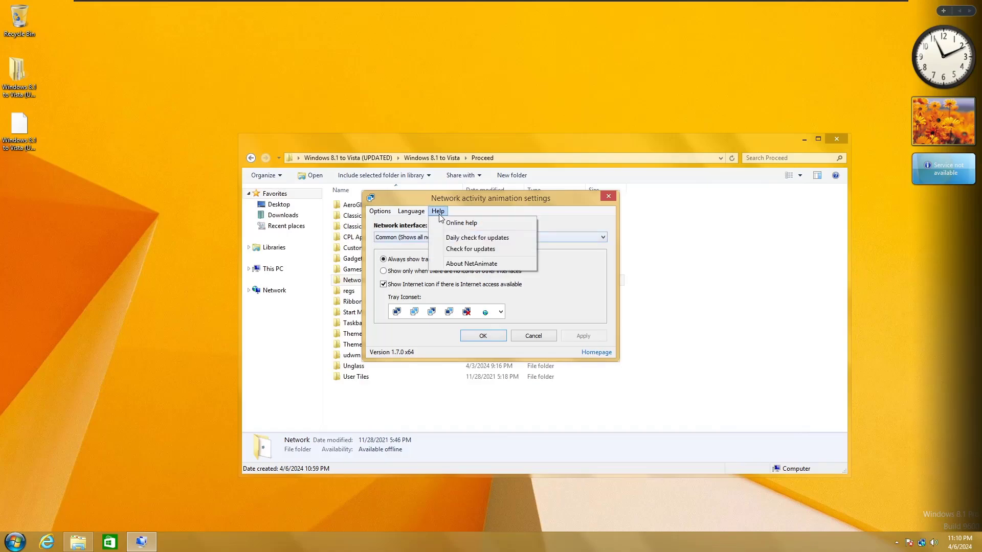
click(534, 336)
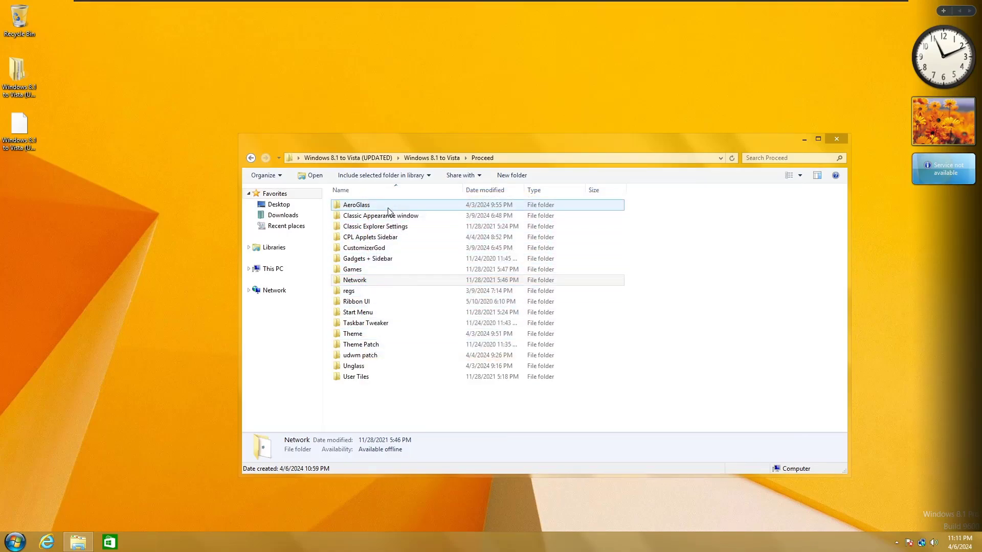
Step: Install 7+ Taskbar Tweaker from the Taskbar Tweaker folder with English and default components
double_click(381, 323)
double_click(356, 204)
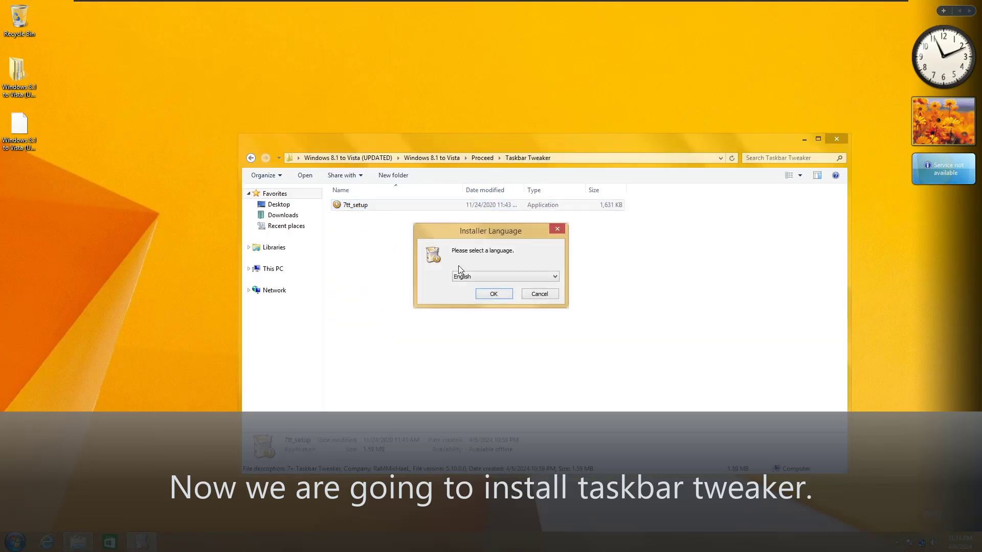
click(495, 291)
click(547, 352)
click(546, 353)
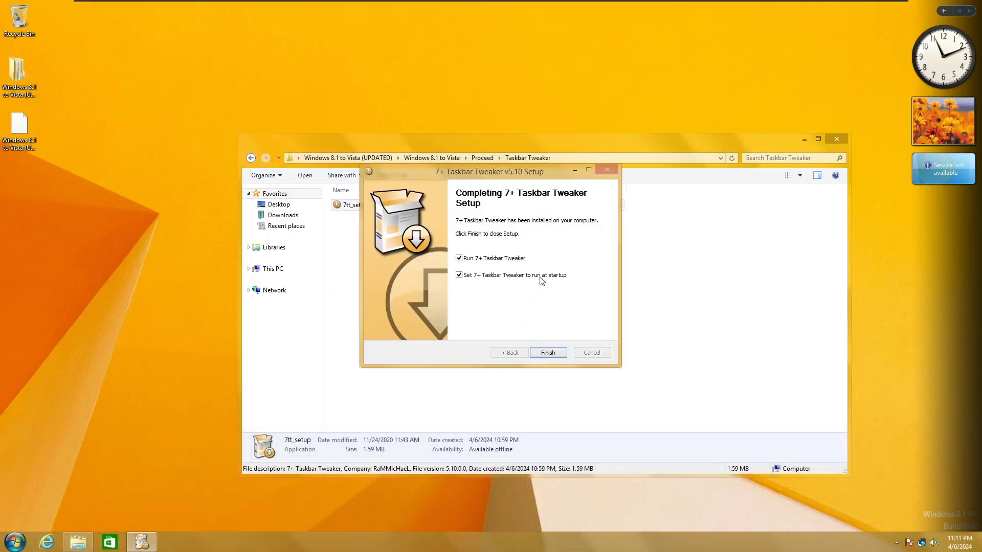
click(557, 352)
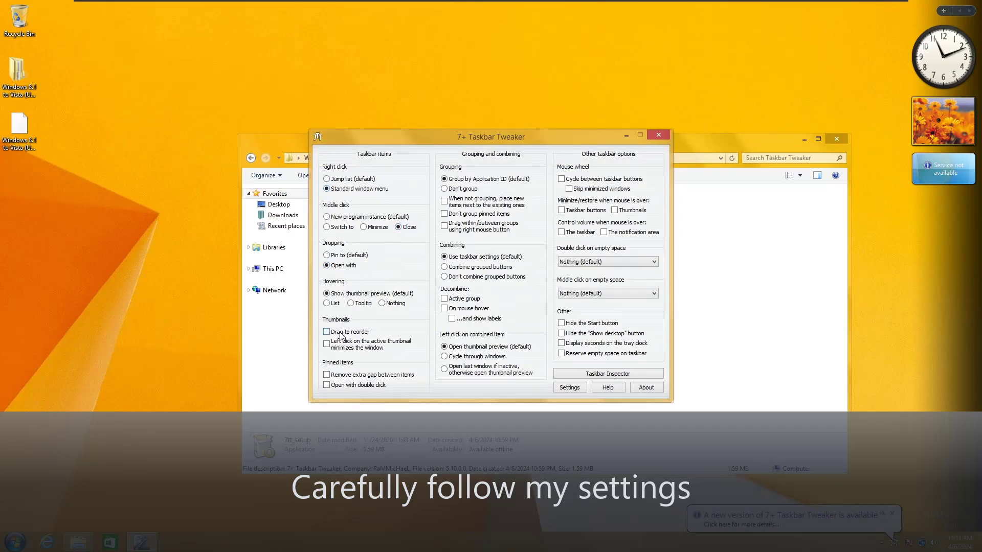
Step: Set taskbar buttons to Don't group and hide the Show desktop button
click(457, 189)
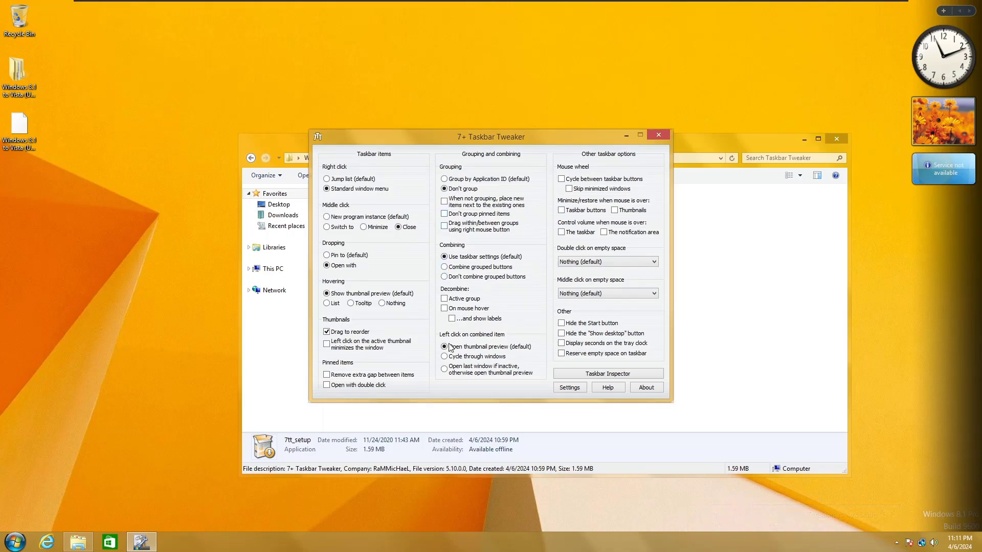
click(570, 388)
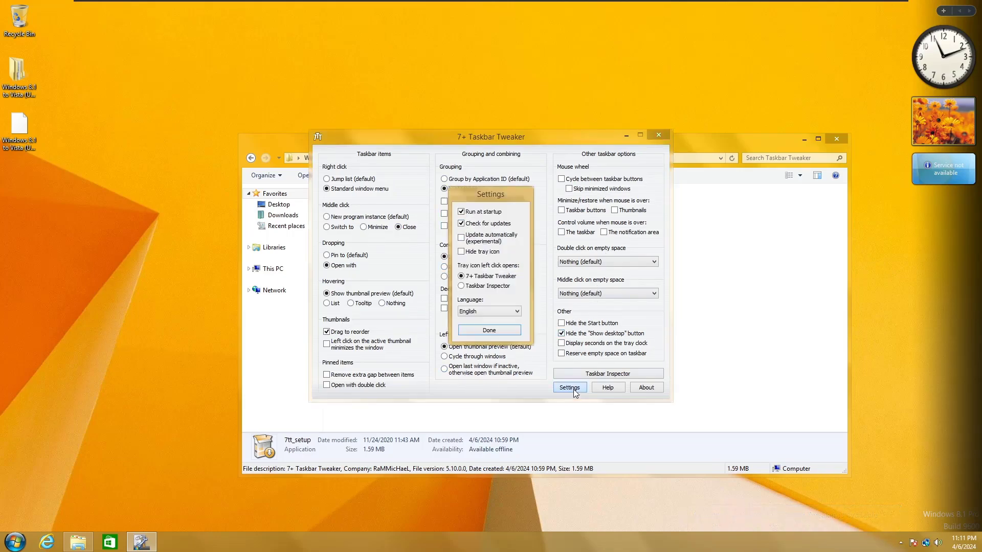
click(656, 137)
Step: In Advanced options set tray_icons_padding and tray_clock_fix_width to 3 and save
click(901, 542)
right_click(915, 490)
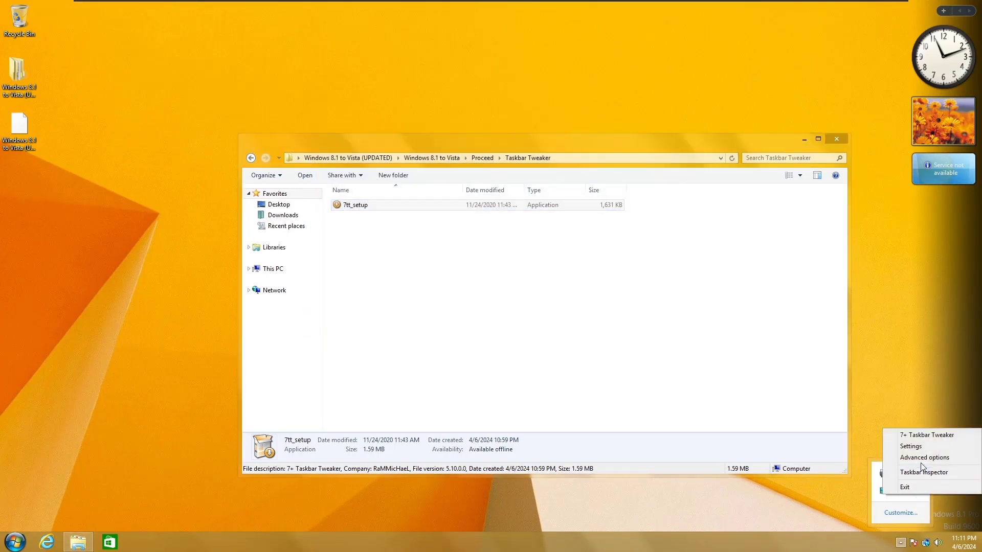
click(920, 458)
drag(600, 238, 600, 305)
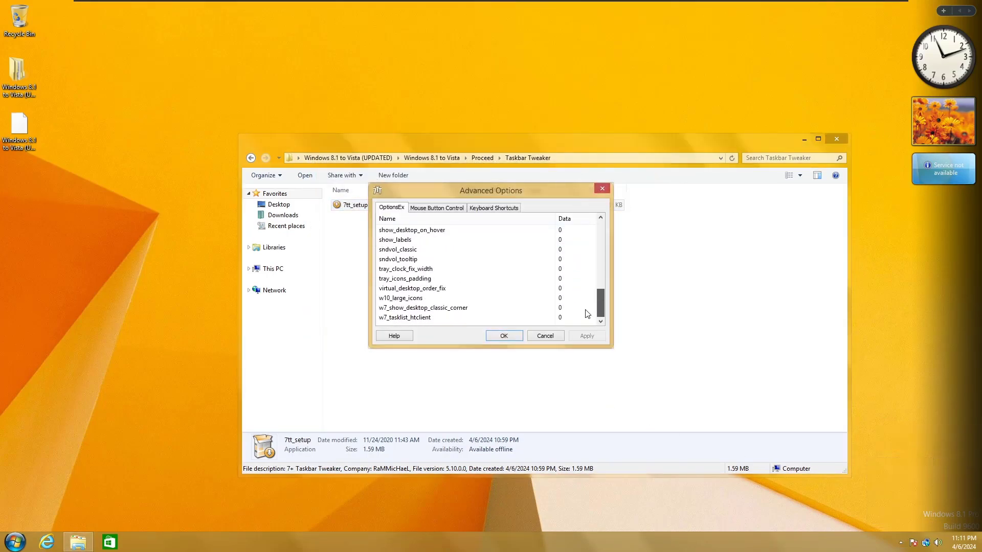
double_click(569, 278)
text(3)
double_click(567, 269)
text(3)
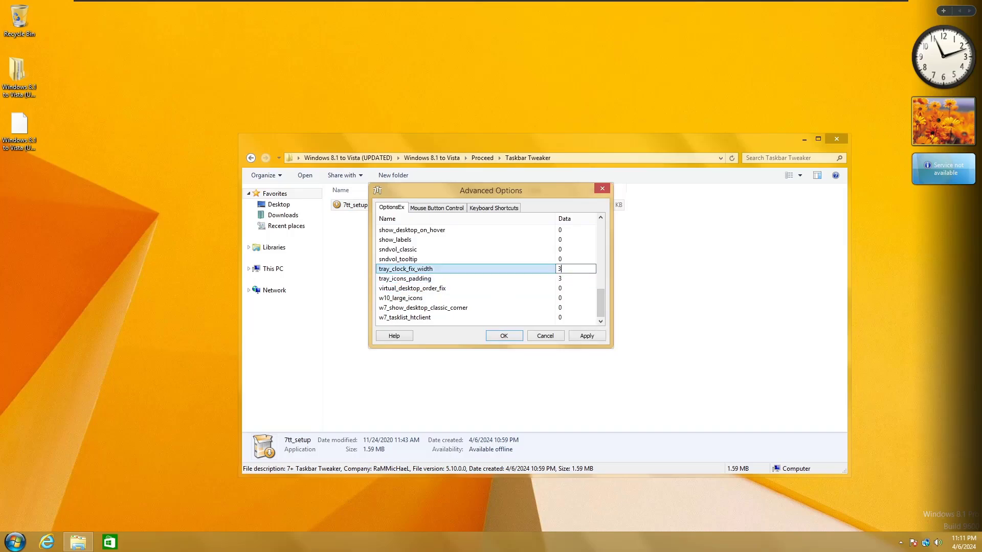
drag(602, 302, 597, 280)
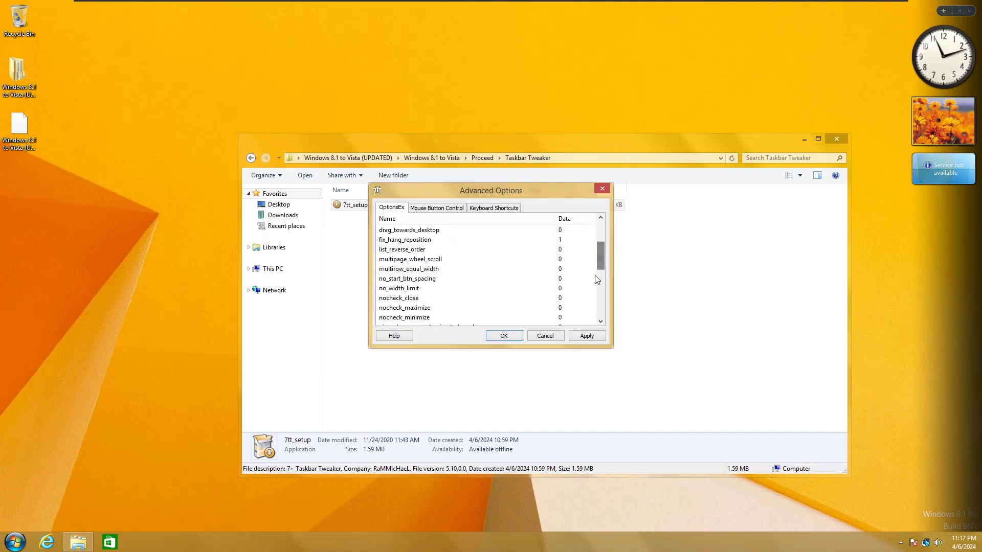
click(502, 337)
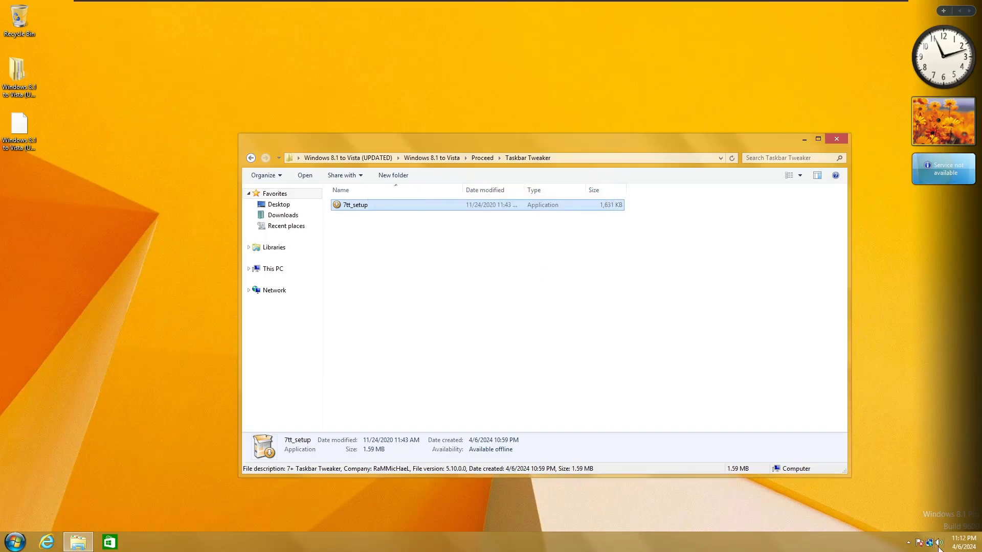
Step: Open the README! in Proceed > regs > Add New Folder option to Organize
click(908, 542)
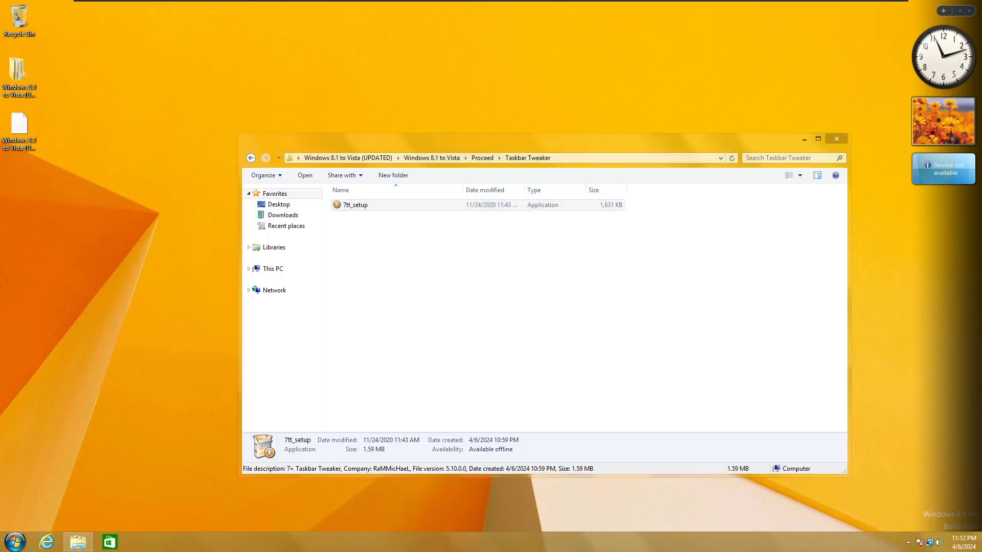
click(482, 158)
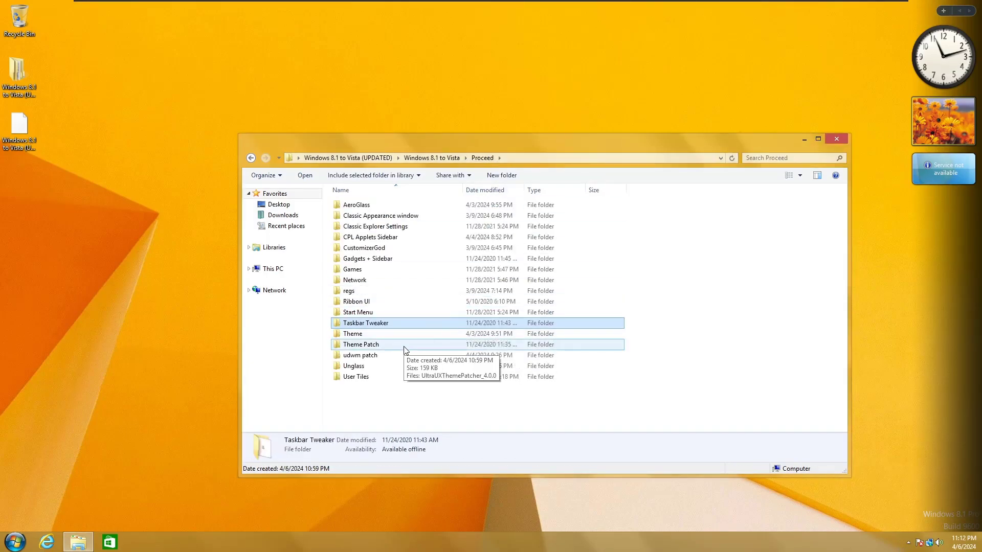
double_click(372, 291)
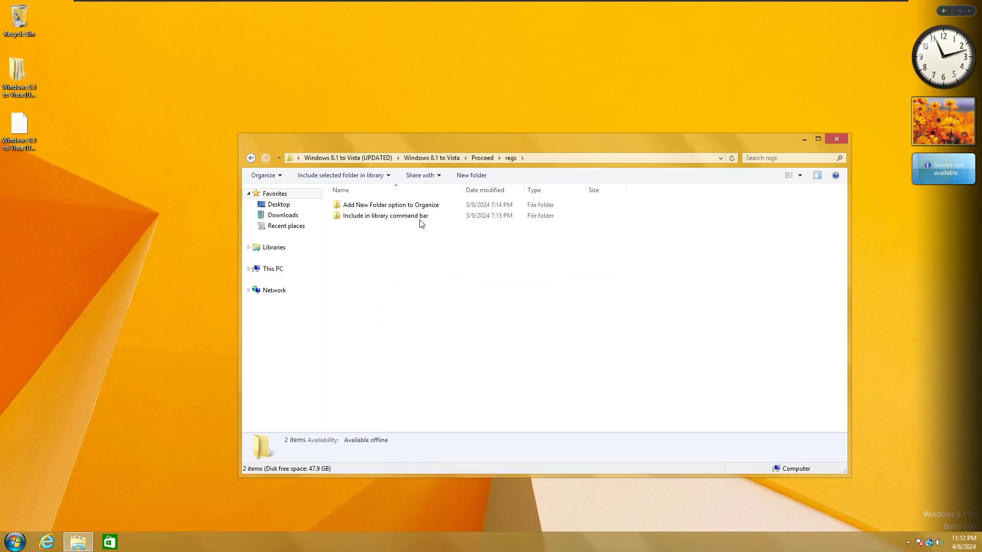
double_click(389, 205)
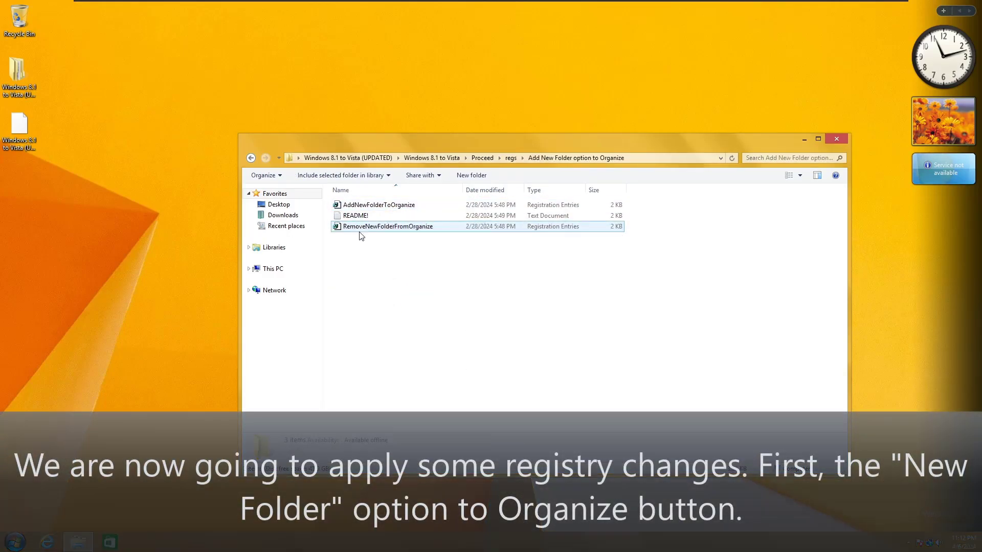
double_click(365, 215)
Step: Mark the registry path lines in the README and launch Registry Editor from Run
key(ctrl+a)
click(405, 262)
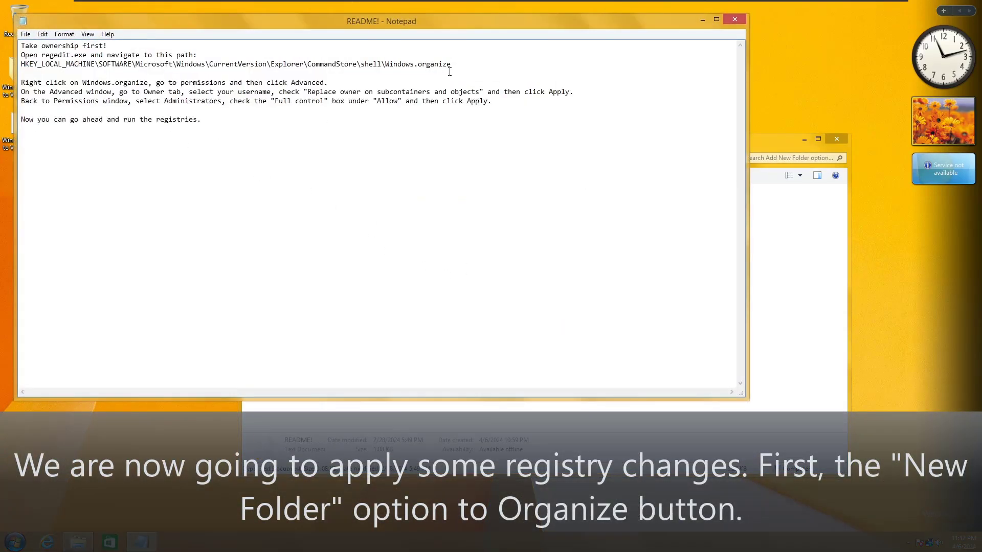
drag(450, 64, 21, 55)
click(129, 171)
key(super+r)
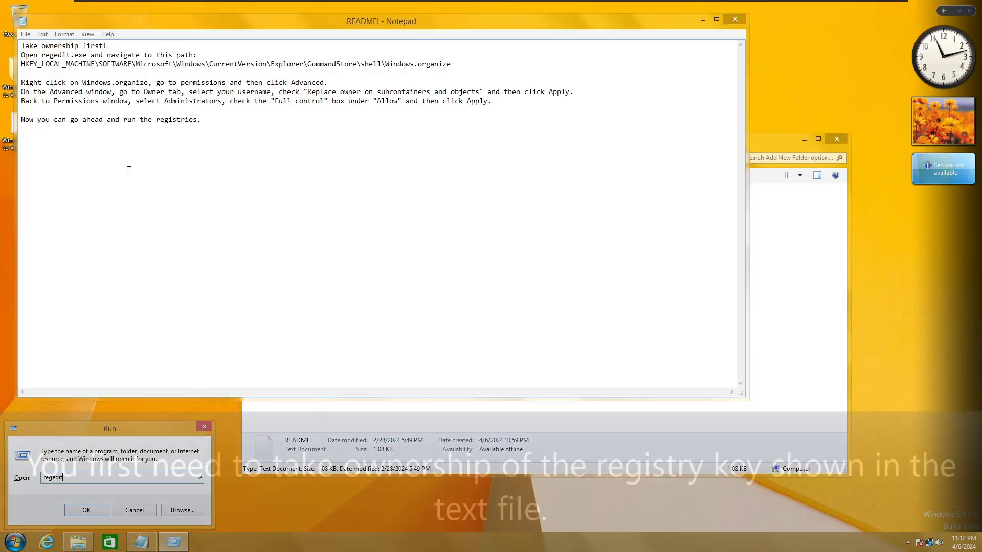
key(Return)
Step: Open Registry Editor as administrator and browse to CommandStore\shell\Windows.organize
click(528, 290)
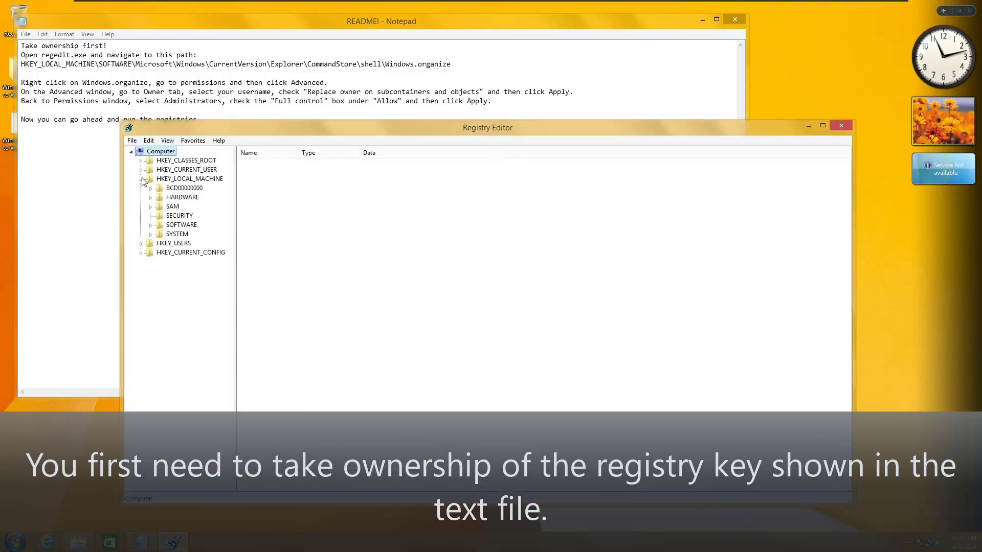
click(151, 226)
click(161, 299)
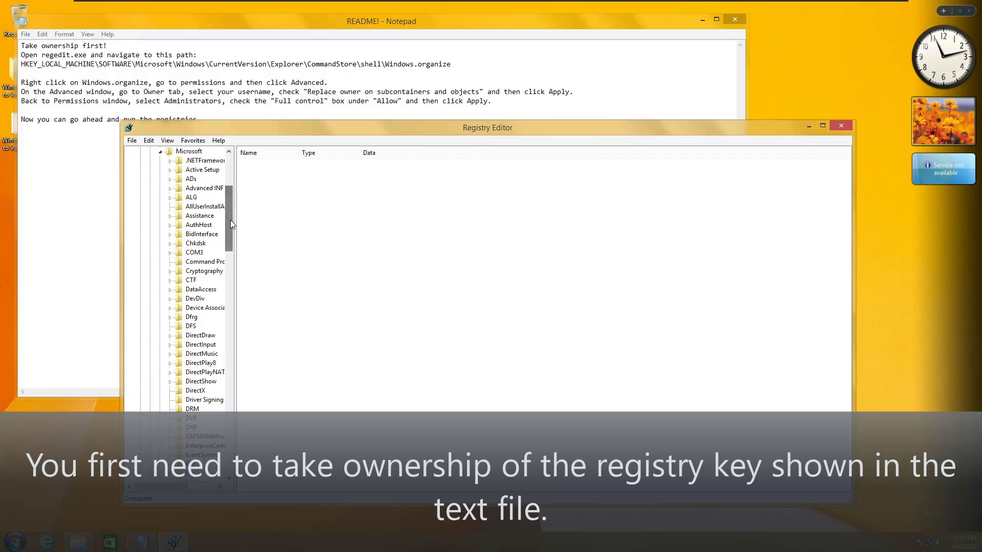
drag(230, 220, 225, 435)
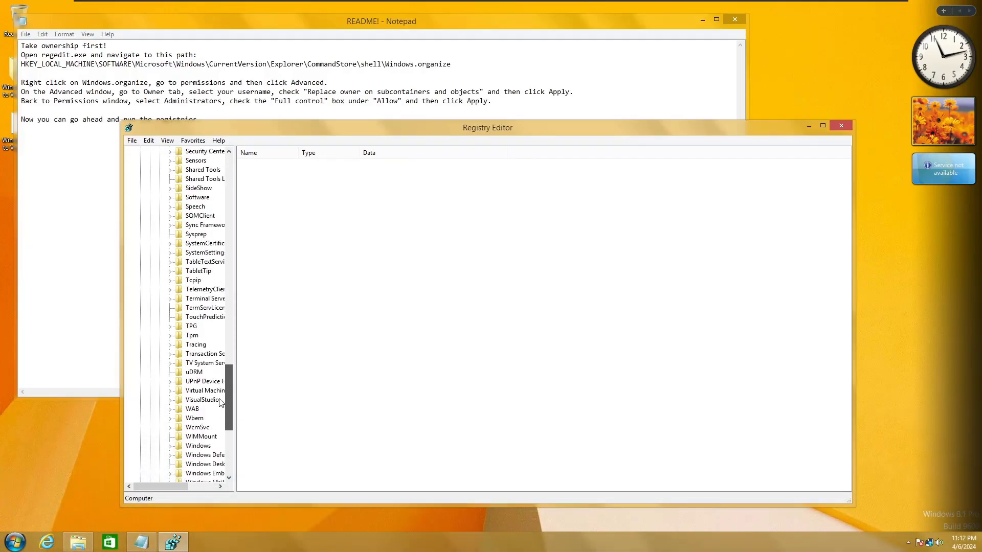
click(171, 449)
click(180, 382)
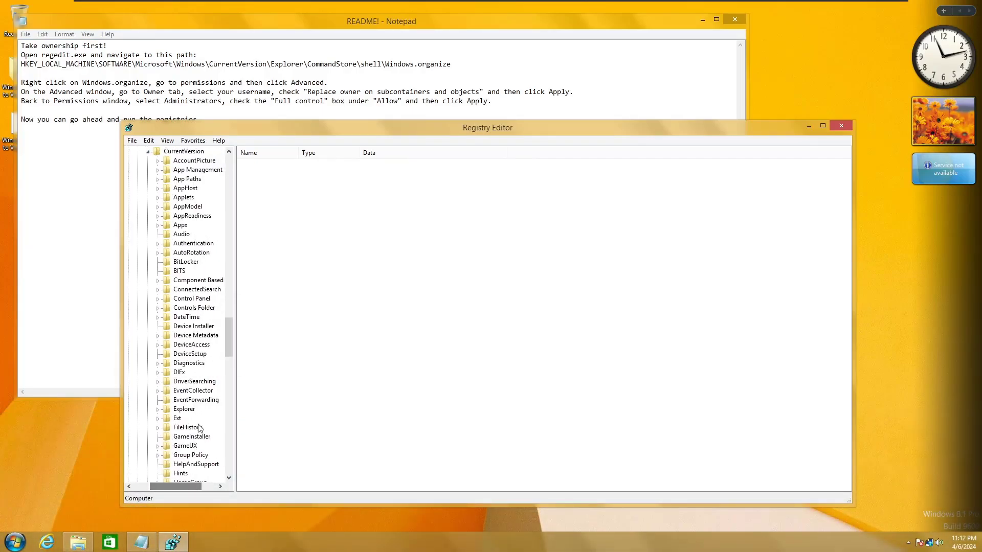
scroll(175, 370, down, 2)
click(158, 345)
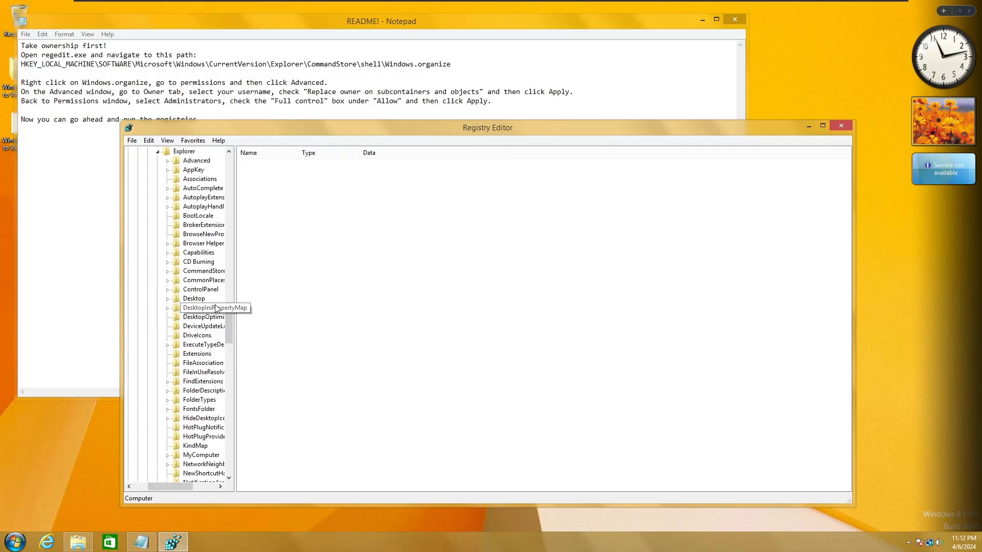
click(168, 270)
click(177, 280)
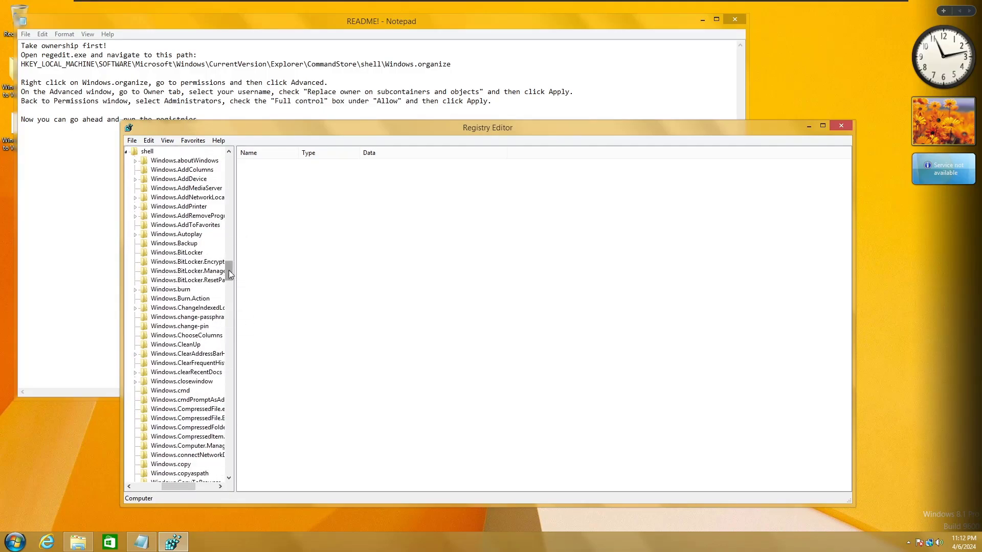
drag(228, 270, 229, 325)
click(189, 402)
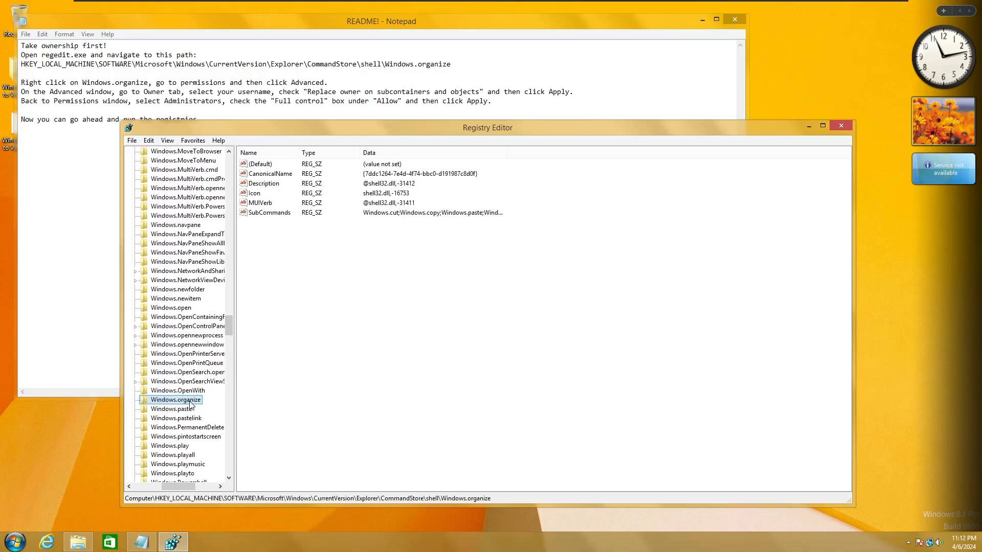
Step: Make the current user owner of Windows.organize and all its subkeys
right_click(169, 404)
click(195, 483)
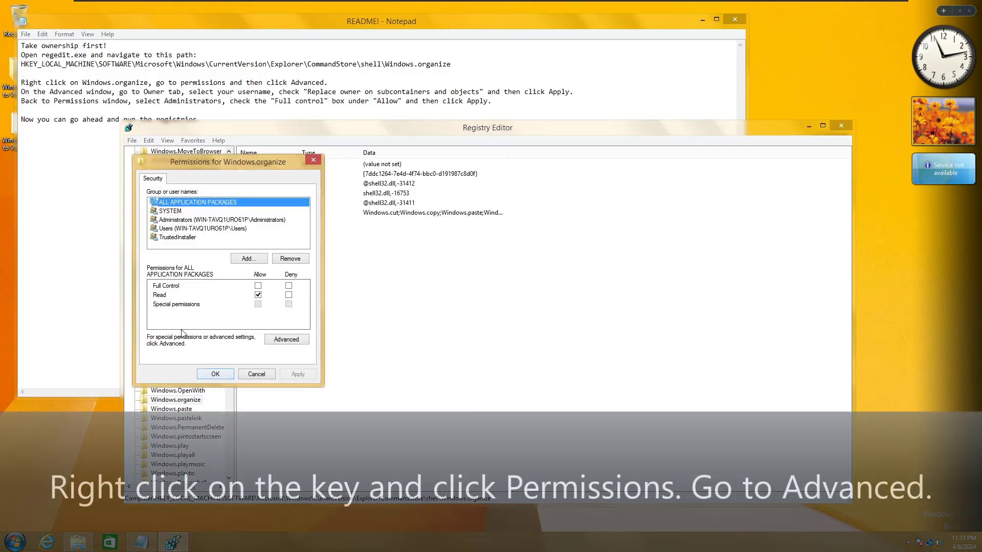
click(280, 340)
click(411, 171)
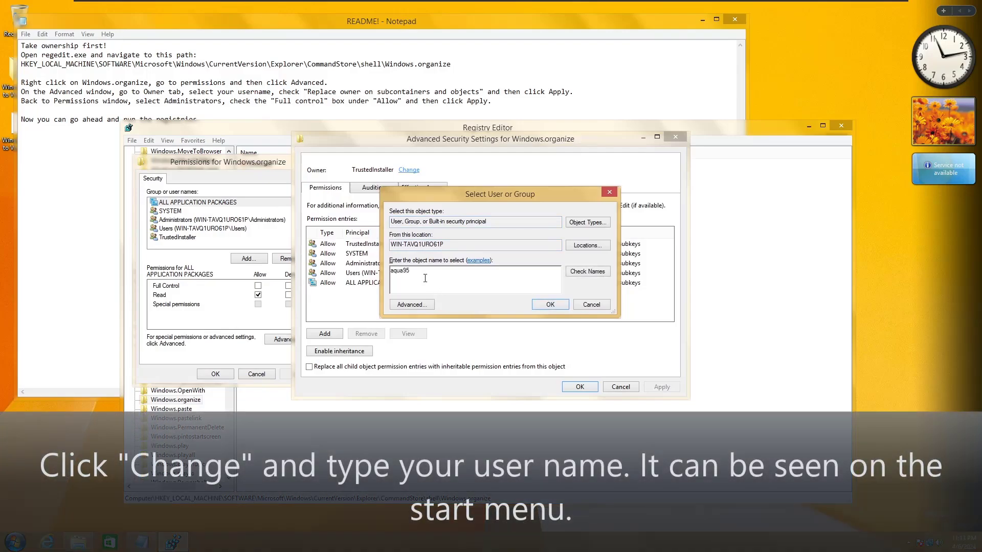
key(super)
key(super)
click(543, 306)
click(381, 182)
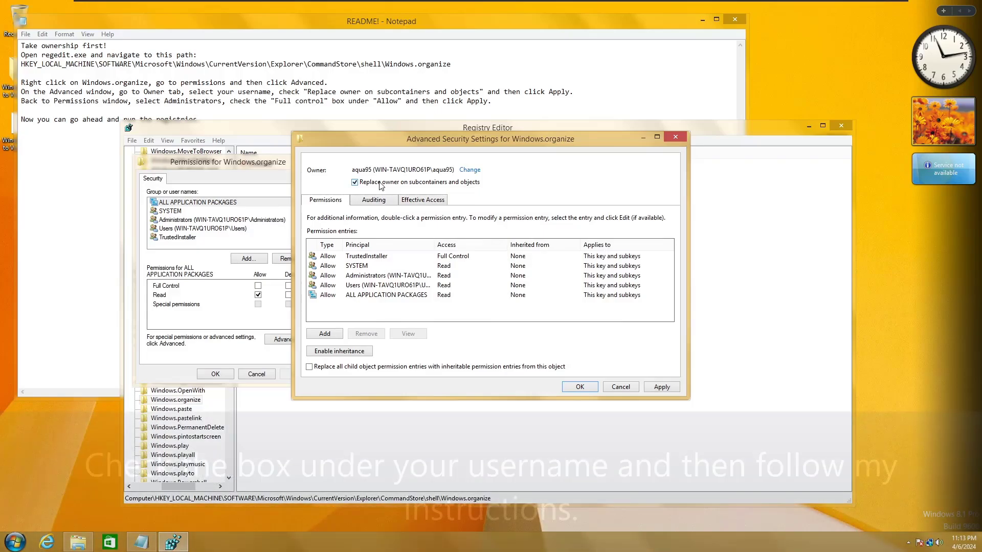
Step: Replace child permissions with inheritable ones for Administrators, apply, and close the permission dialogs
click(347, 279)
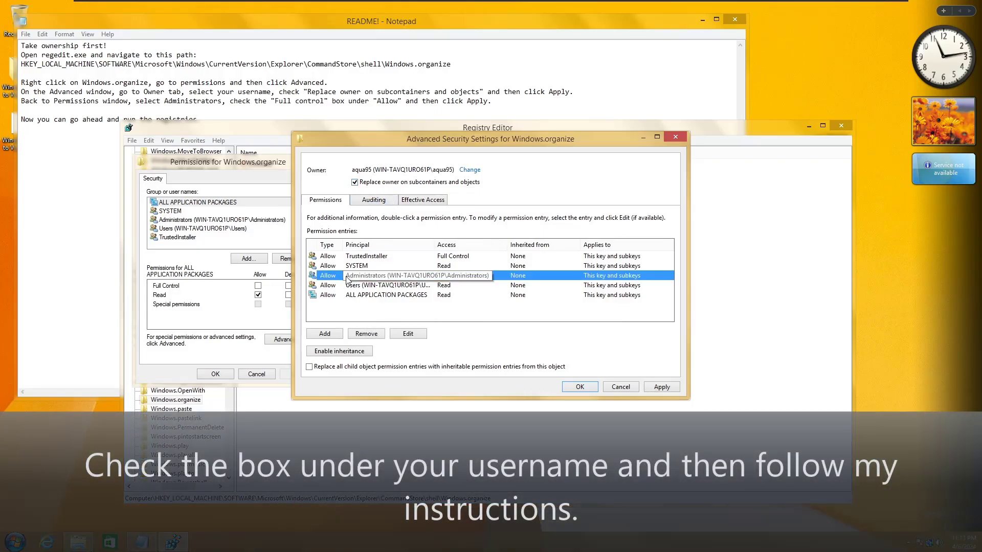
click(347, 367)
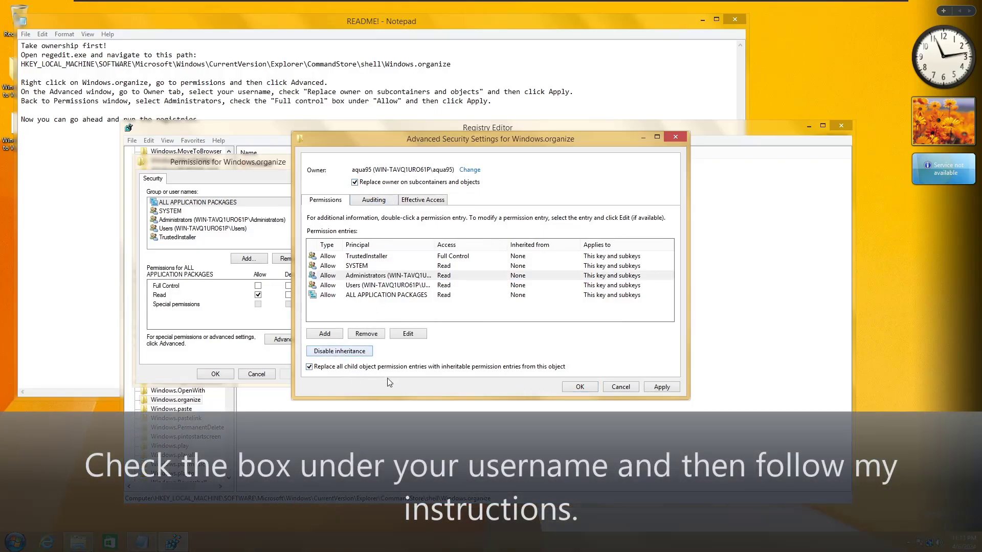
click(662, 387)
click(541, 321)
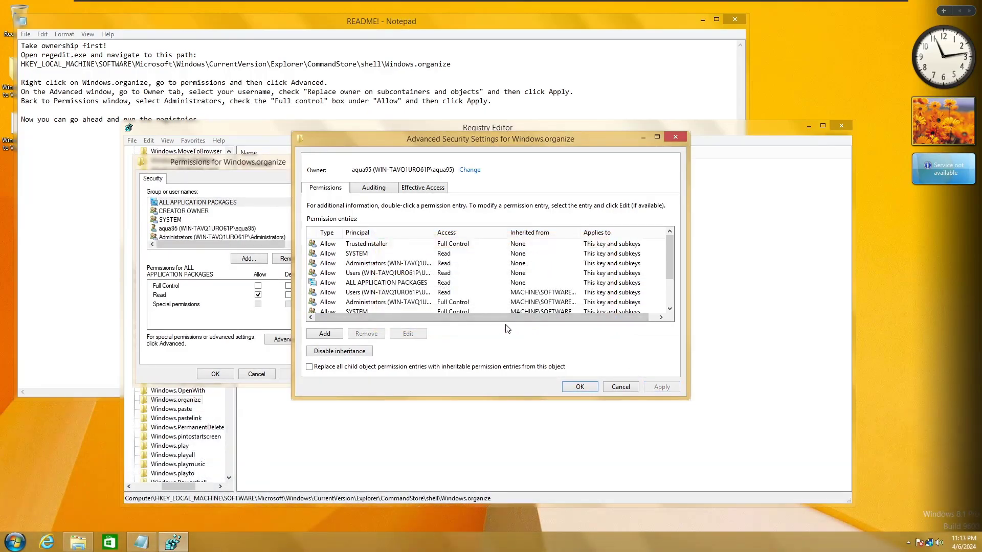
click(579, 386)
click(208, 235)
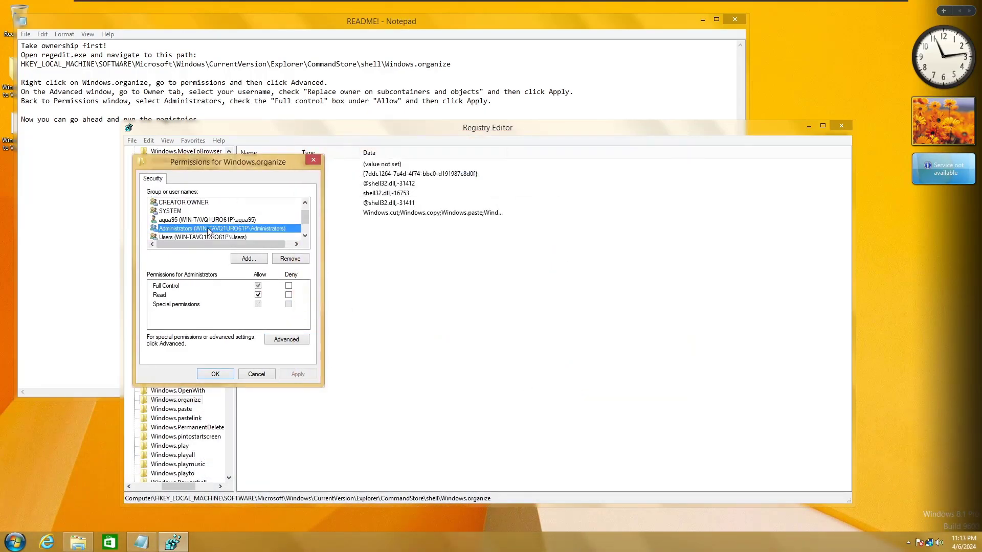
click(215, 374)
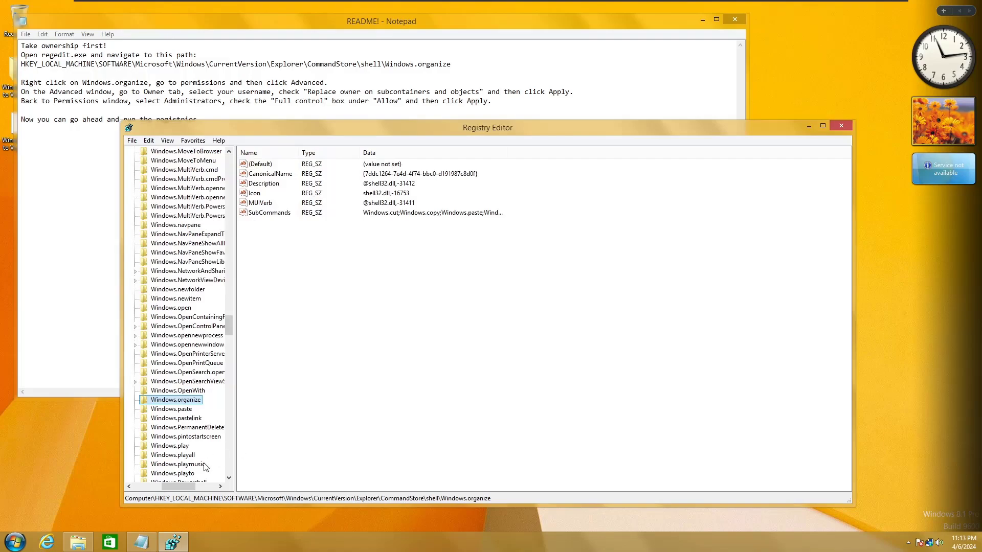
Step: Close Registry Editor and merge AddNewFolderToOrganize.reg into the registry
click(840, 125)
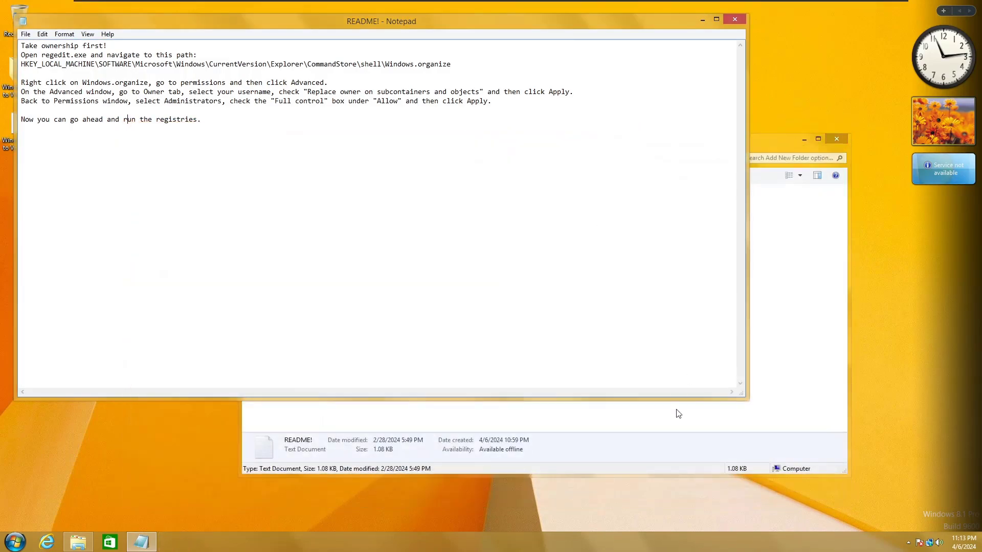
double_click(389, 204)
click(535, 284)
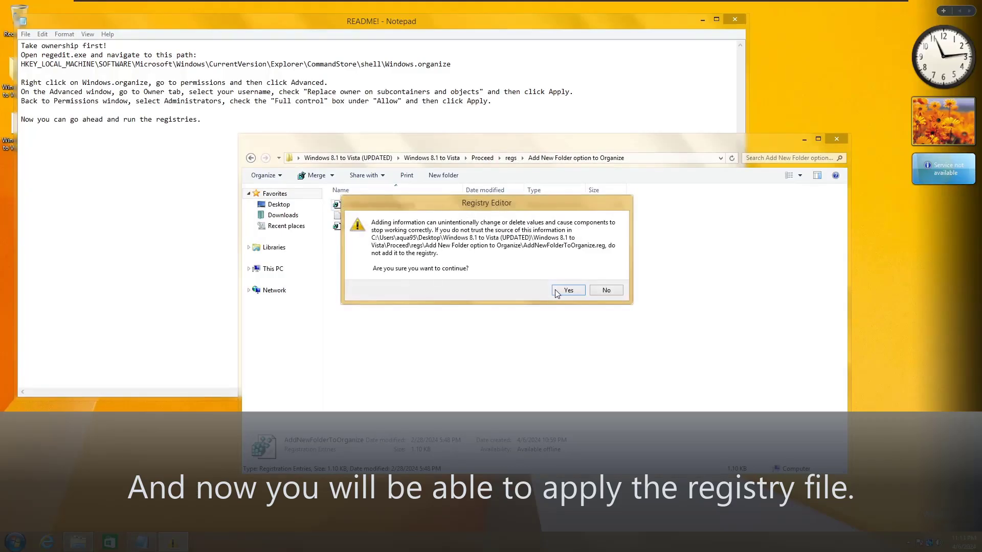
click(566, 289)
click(599, 277)
Step: Test the Organize menu by creating a New folder, then delete it
click(262, 175)
click(271, 189)
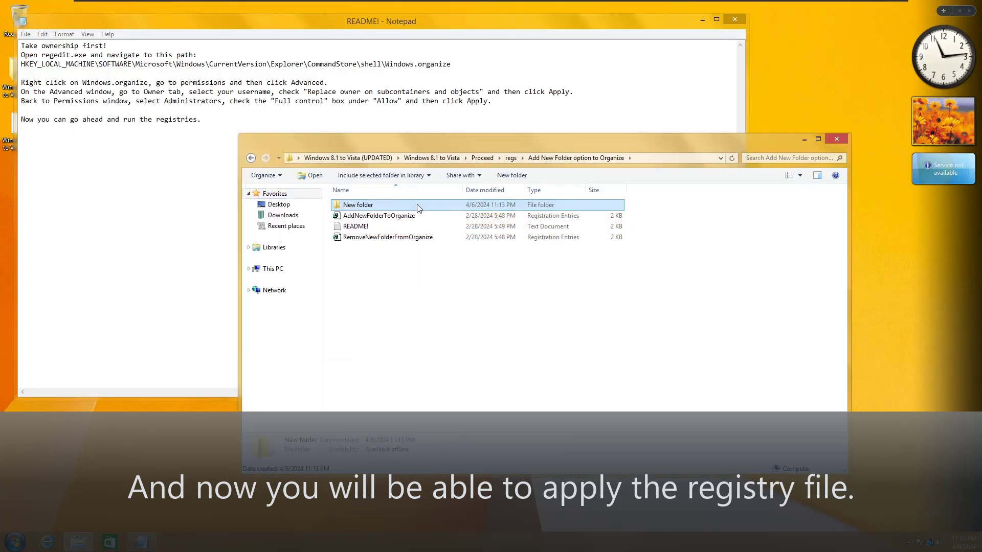
right_click(415, 205)
click(546, 310)
click(263, 175)
Step: Read the Include in library command bar folder's README! and launch Registry Editor again
click(510, 158)
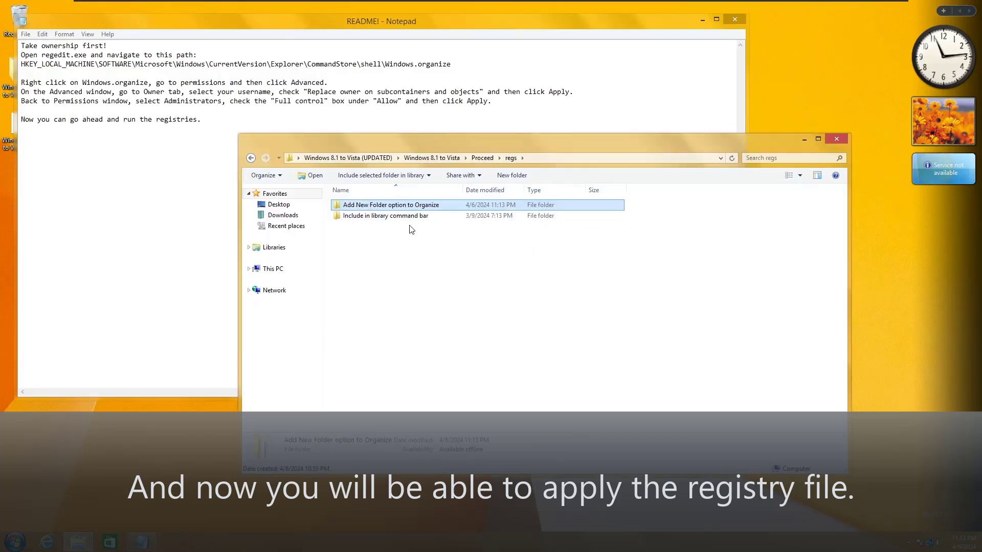
double_click(388, 215)
double_click(391, 219)
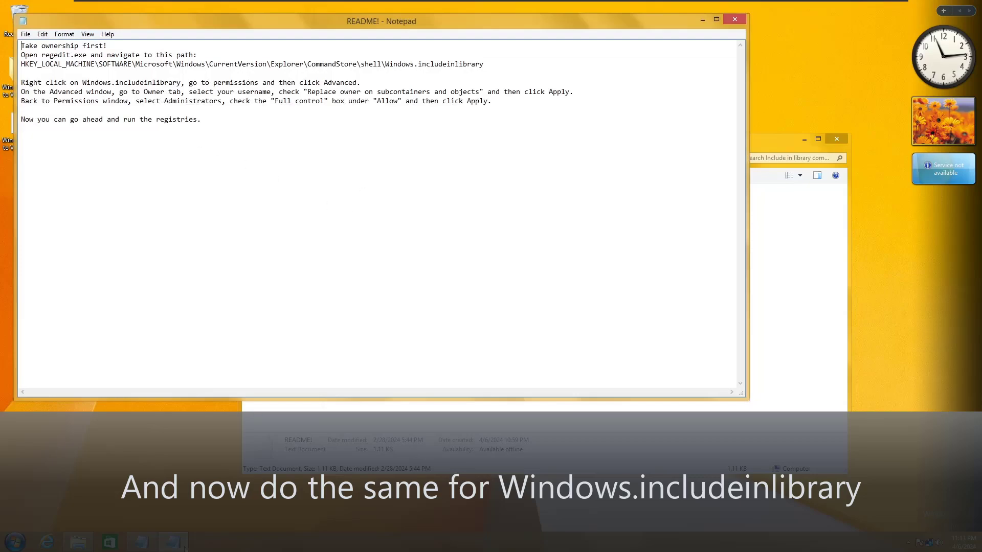
click(157, 210)
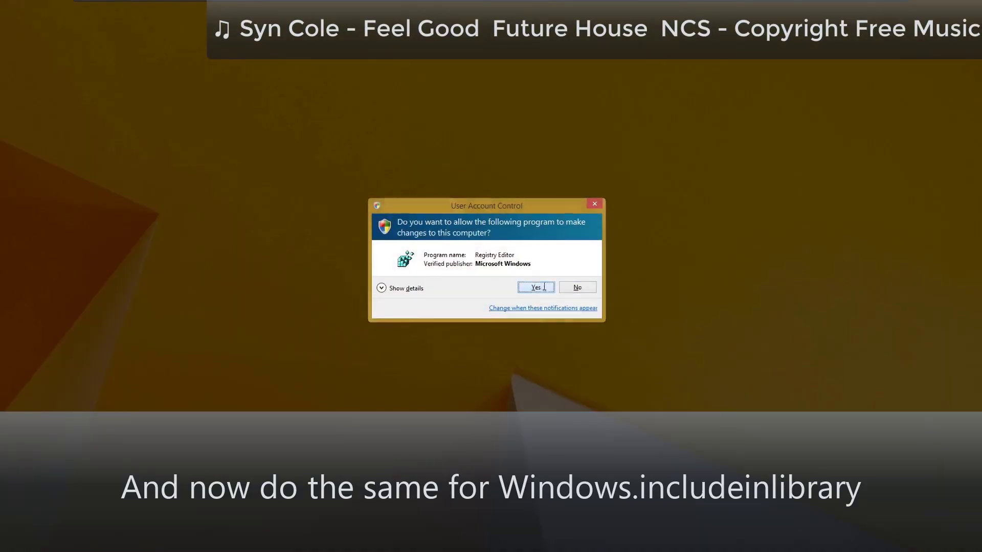
key(alt+y)
scroll(174, 281, up, 20)
Step: Browse the registry to CommandStore\shell\Windows.includeinlibrary and select it
click(189, 178)
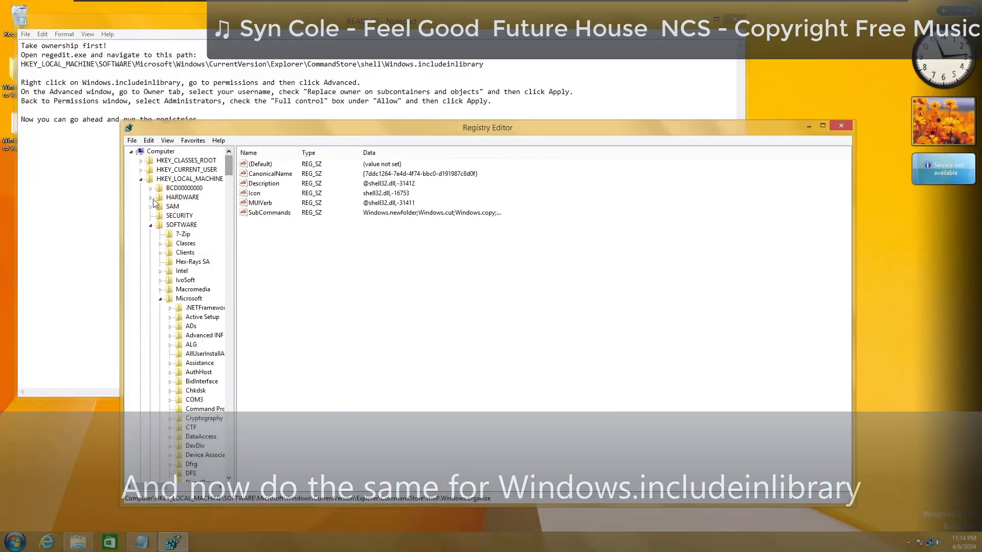
drag(228, 171, 229, 228)
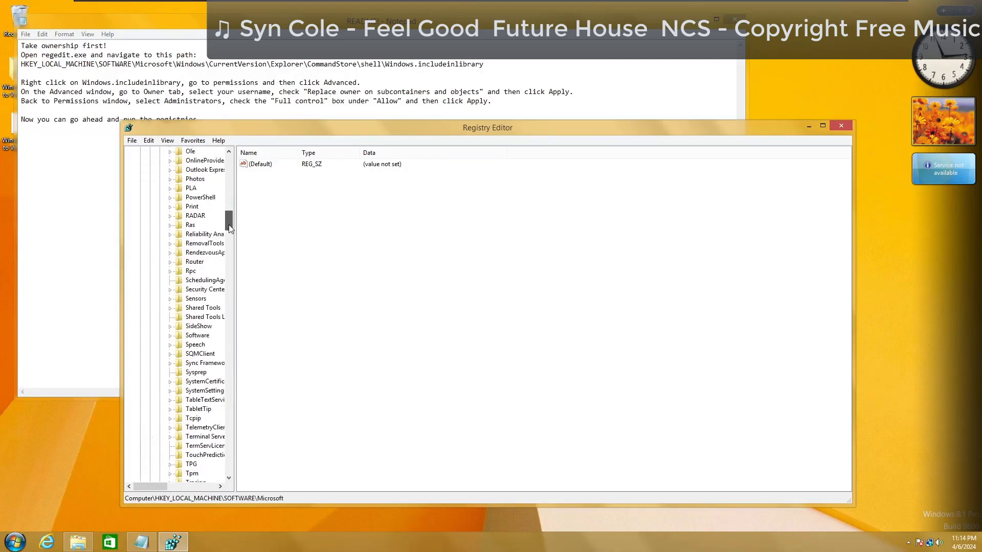
click(170, 243)
click(210, 252)
drag(164, 486, 177, 485)
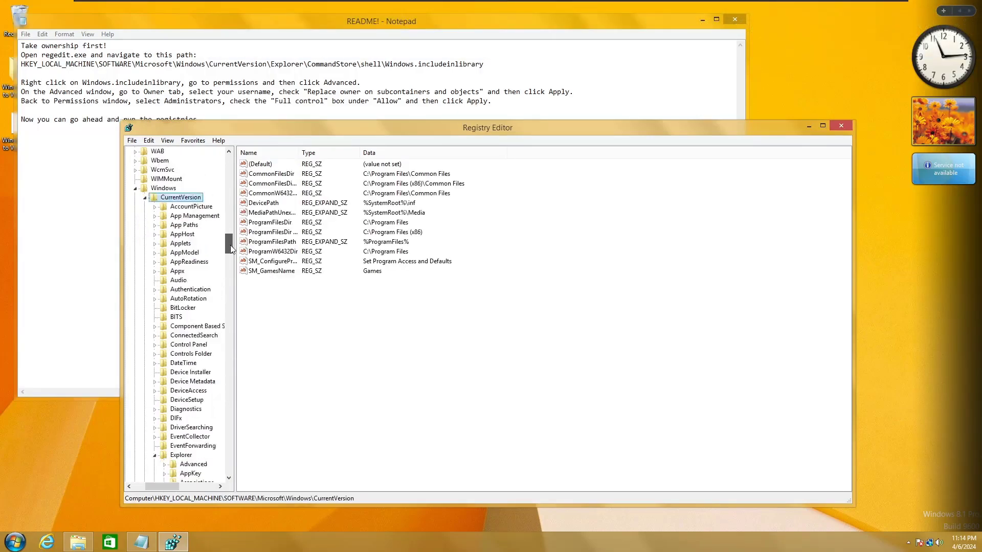
click(180, 252)
drag(230, 245, 229, 282)
click(195, 381)
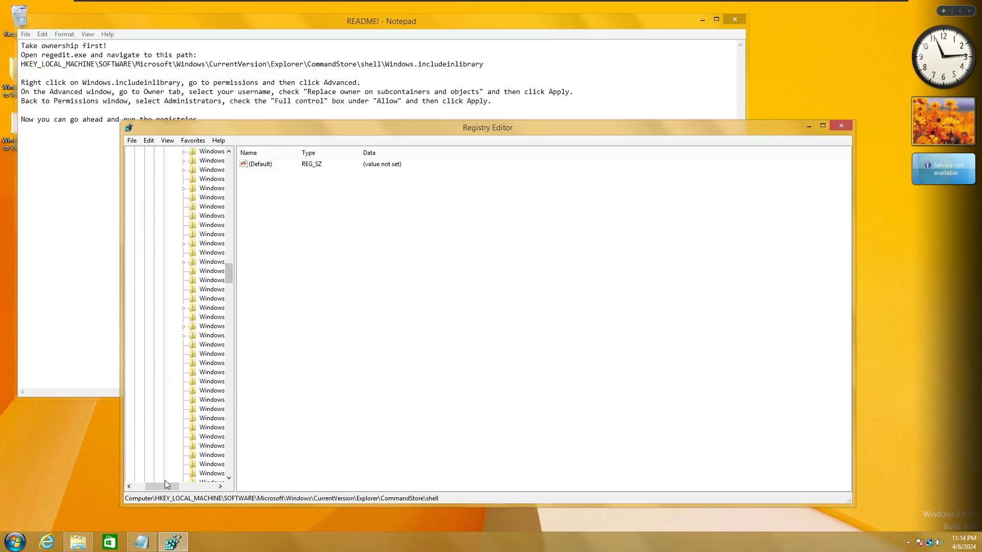
drag(165, 486, 182, 486)
drag(229, 283, 229, 296)
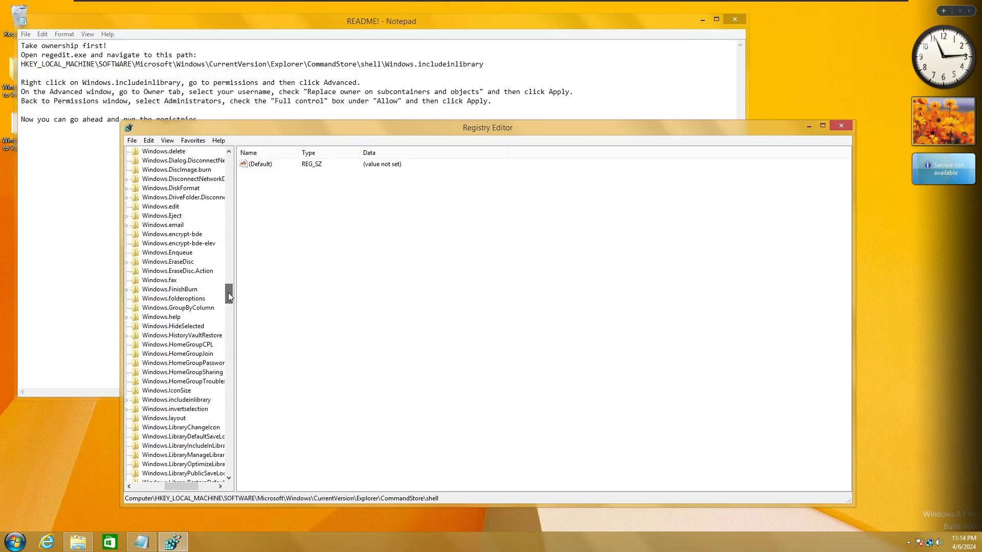
click(175, 399)
scroll(169, 348, down, 4)
click(148, 300)
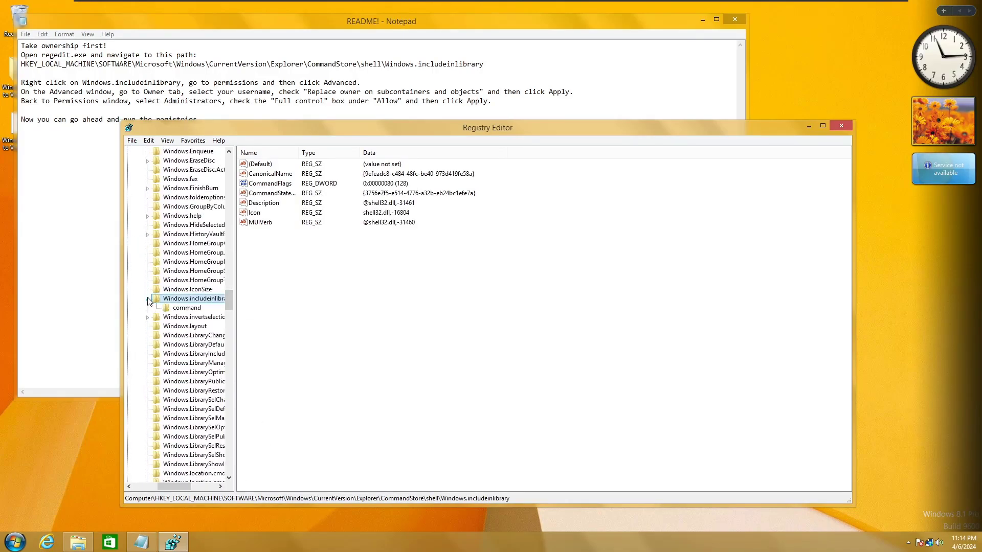
Step: Make the current user owner of the Windows.includeinlibrary key
right_click(184, 302)
click(217, 377)
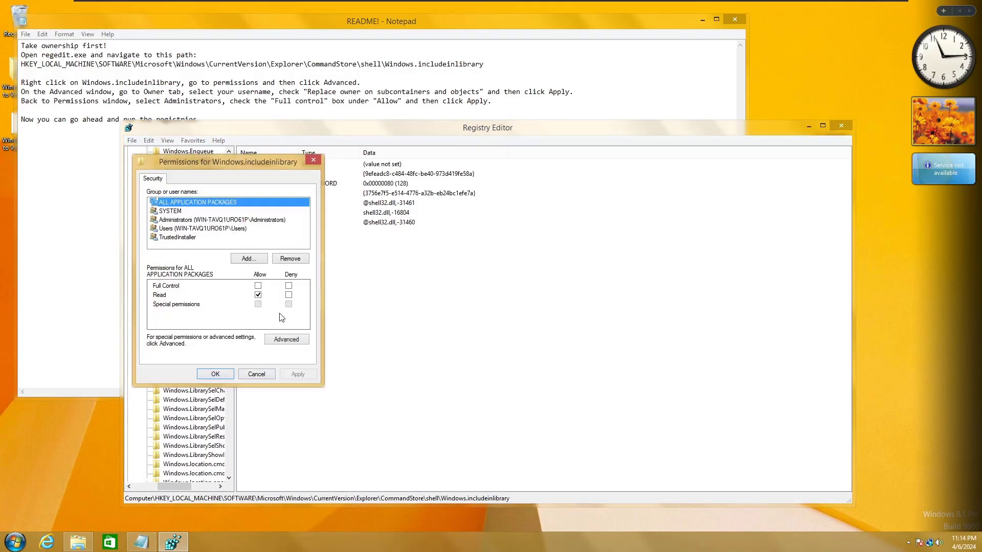
click(278, 340)
click(408, 171)
key(Return)
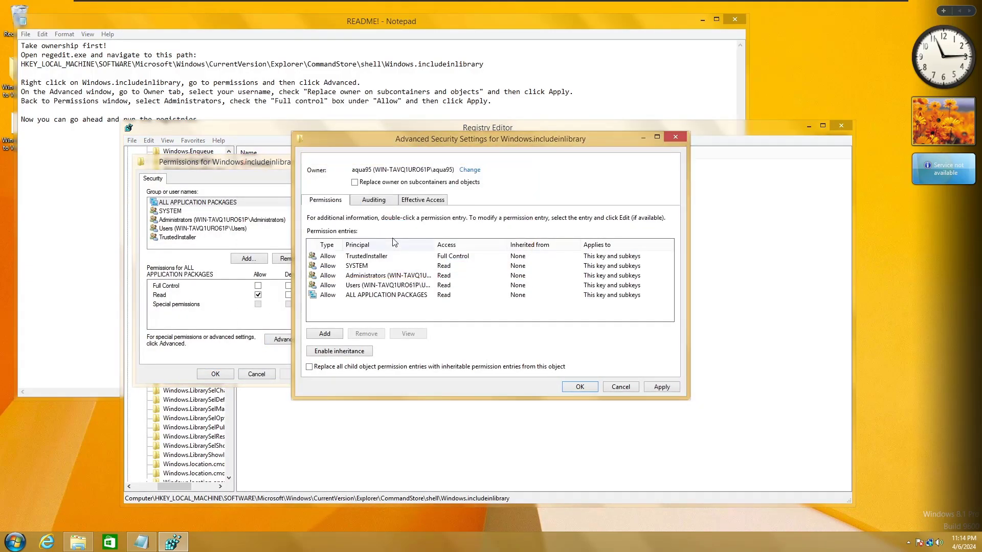
Step: Turn on inheritance for Administrators, apply, and close the dialogs and Registry Editor
click(369, 276)
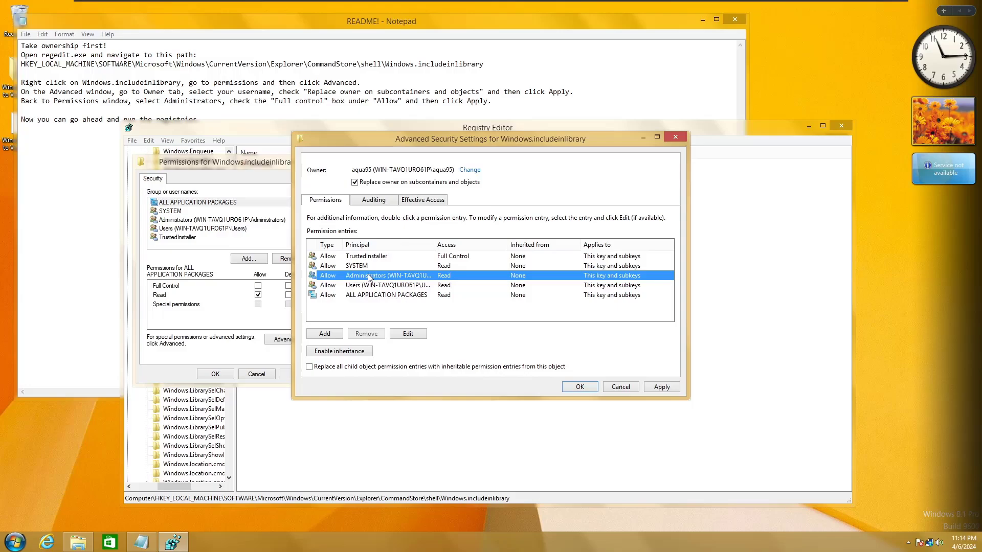
click(352, 354)
click(661, 386)
click(541, 318)
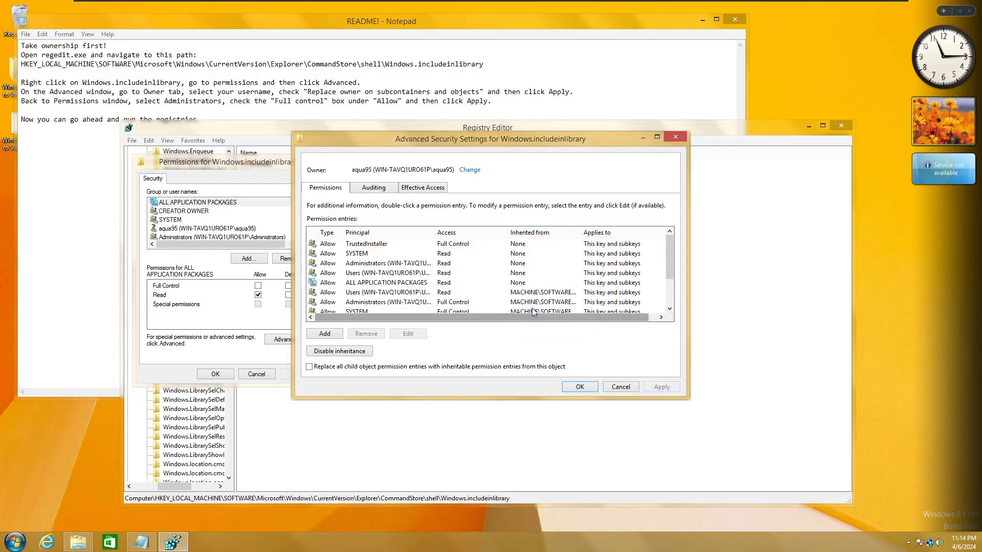
click(580, 386)
click(216, 373)
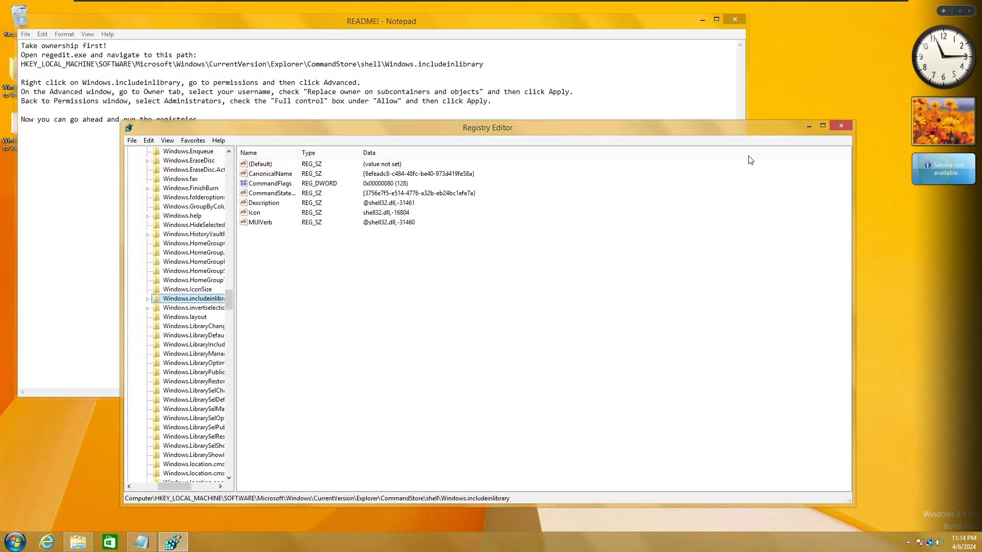
click(841, 126)
click(793, 139)
click(364, 227)
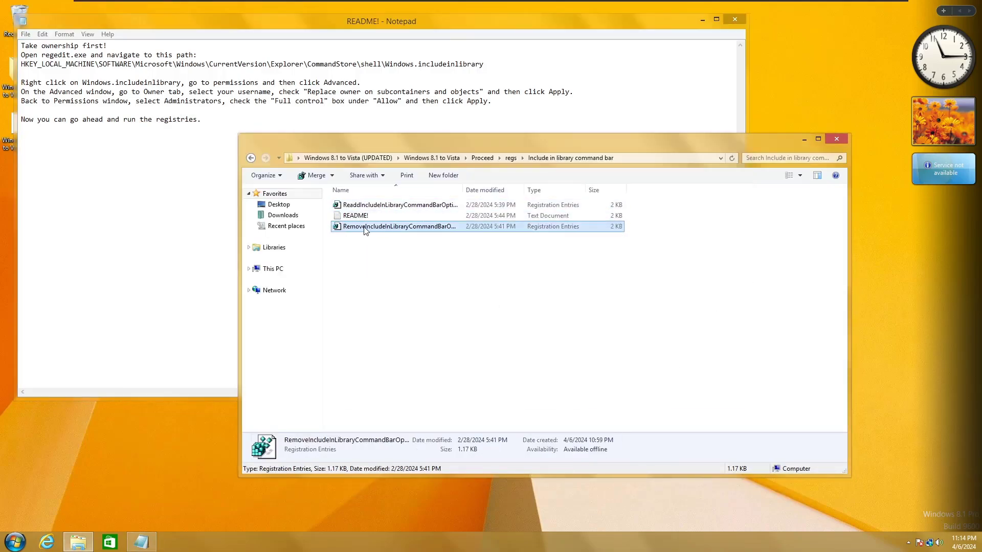
Step: Merge the RemoveIncludeInLibrary registry file, then browse the Desktop and Downloads folders
double_click(365, 228)
key(Return)
key(Return)
click(278, 204)
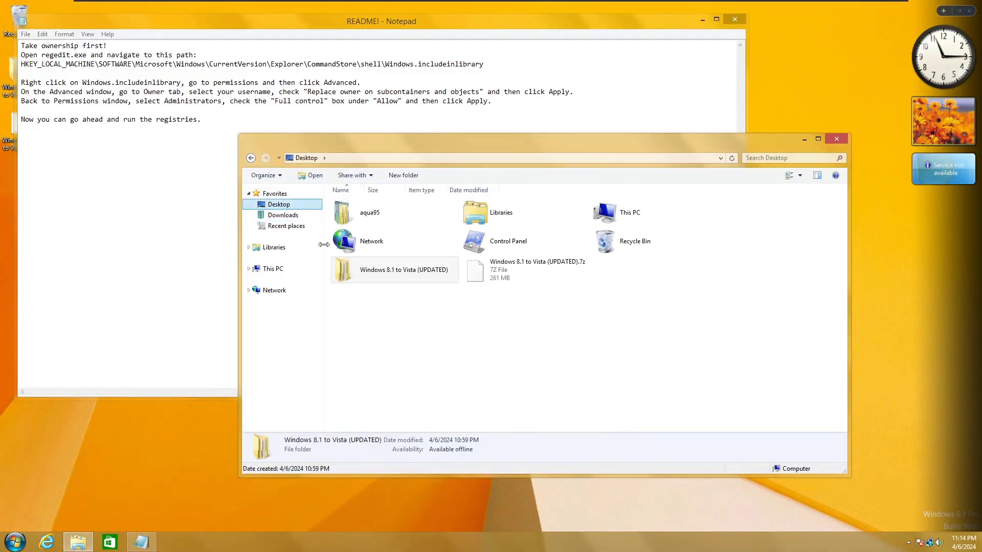
click(837, 138)
key(super)
click(158, 318)
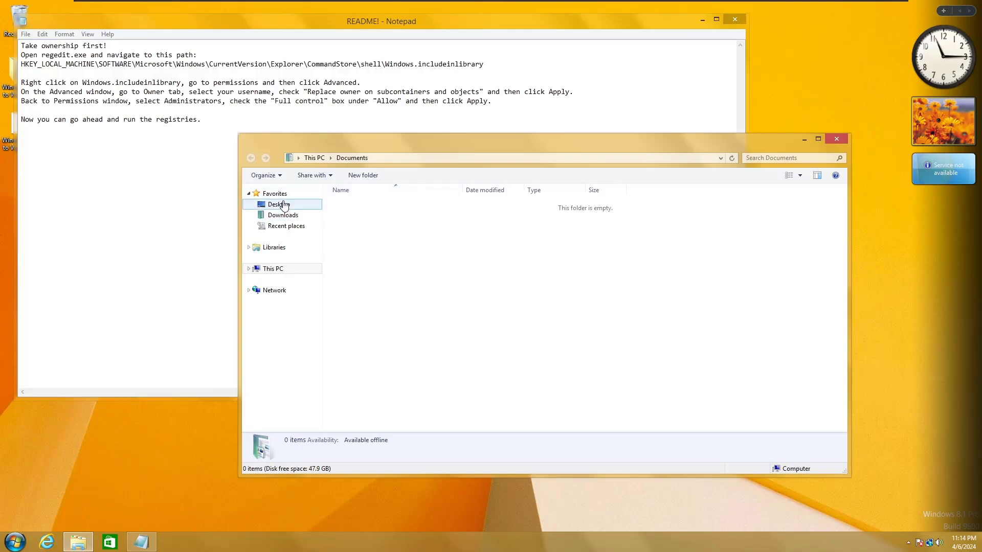
click(284, 215)
key(Down)
key(Down)
key(Up)
key(Up)
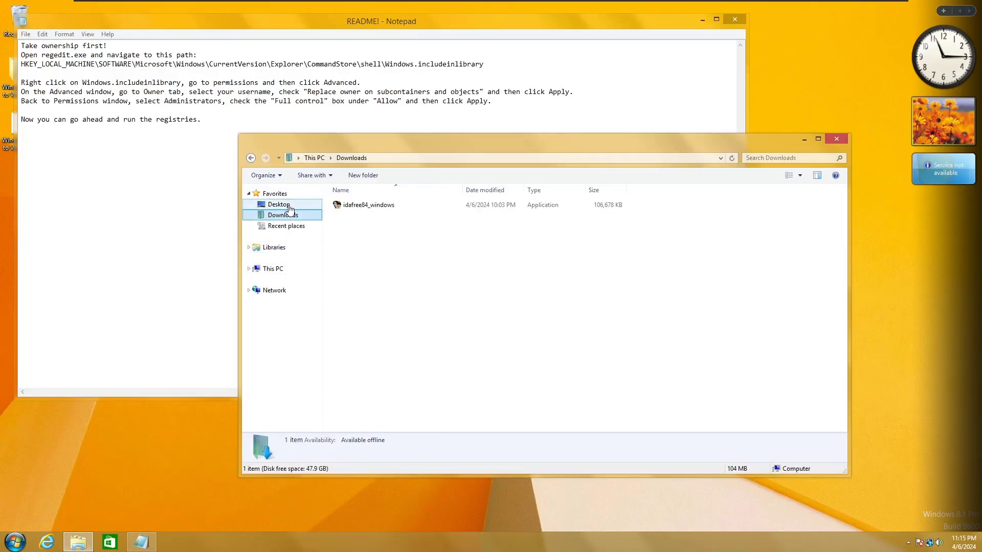
click(278, 205)
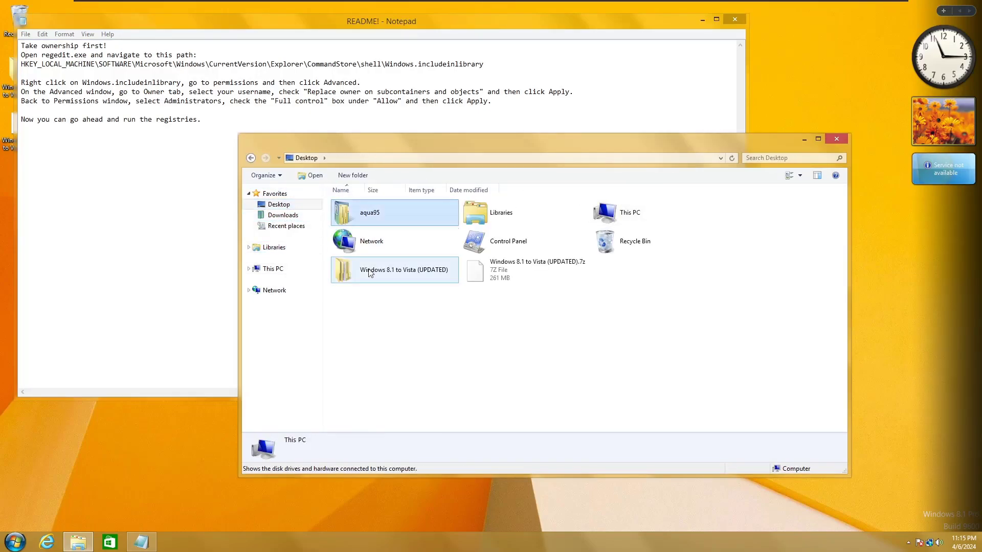
click(837, 139)
Step: Close the README notes and open Windows 8.1 to Vista > Proceed > User Tiles
drag(227, 23, 343, 58)
click(850, 54)
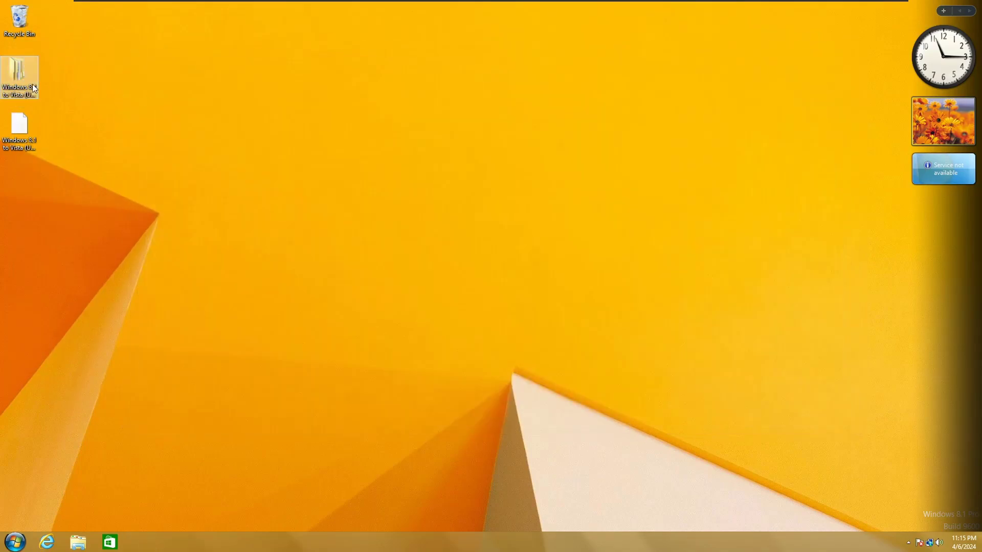
double_click(33, 84)
double_click(352, 205)
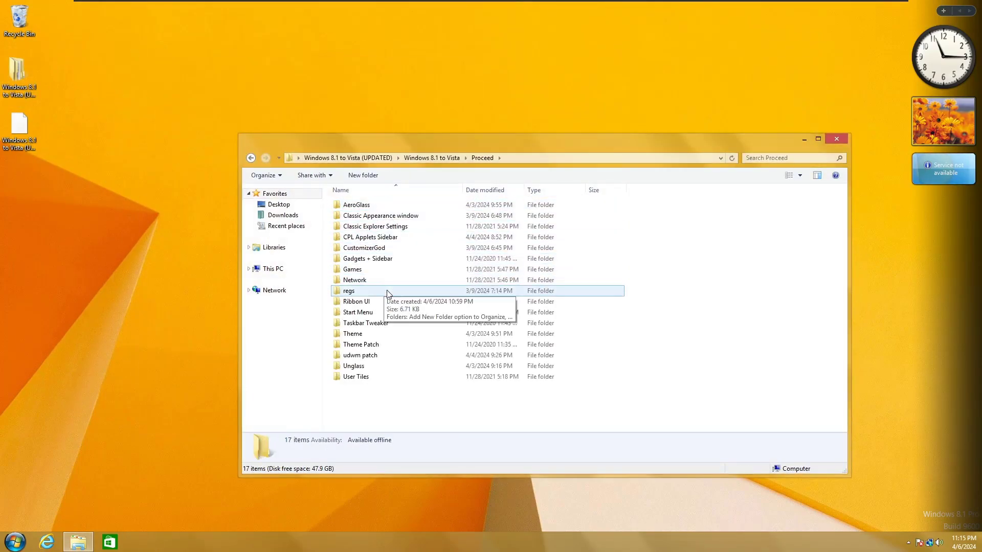
click(387, 323)
double_click(388, 352)
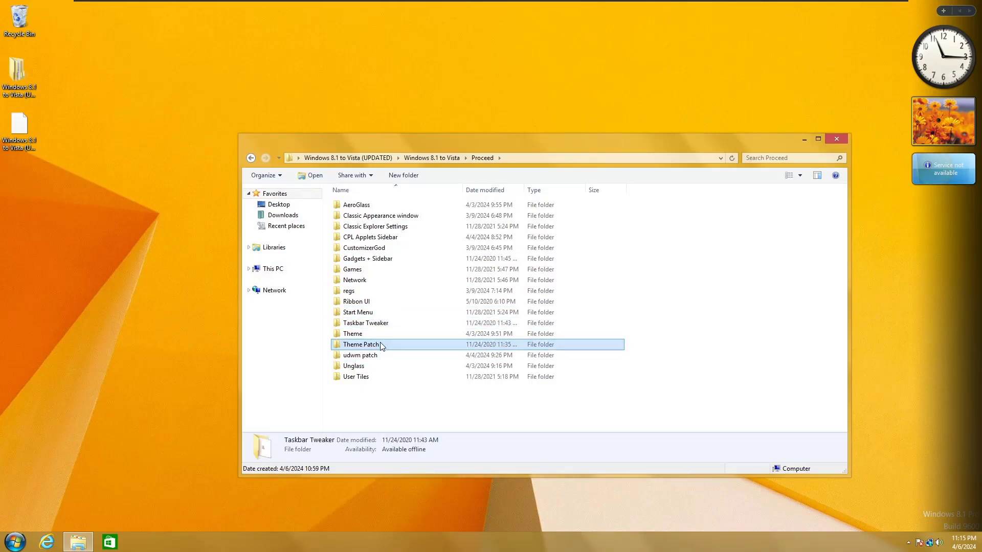
click(251, 157)
double_click(397, 377)
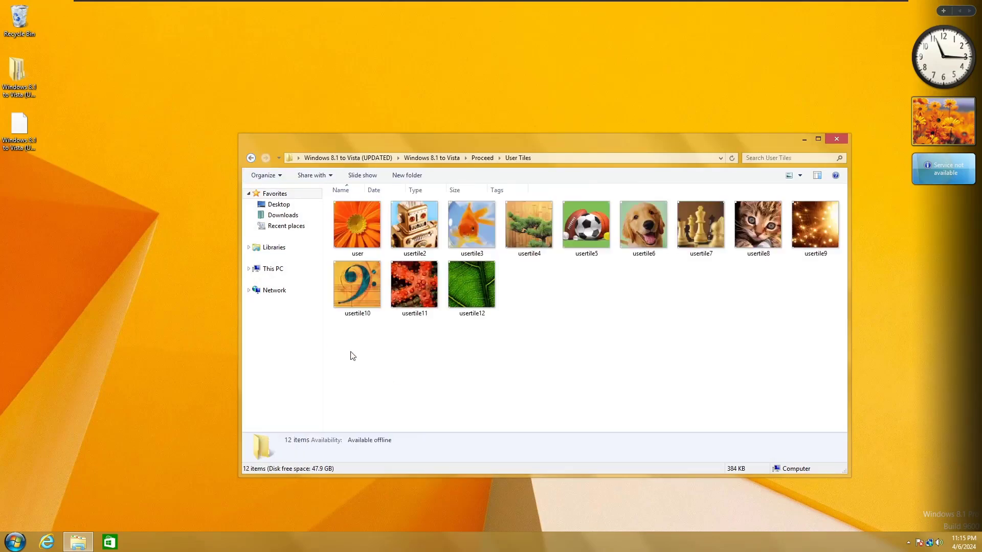
key(super)
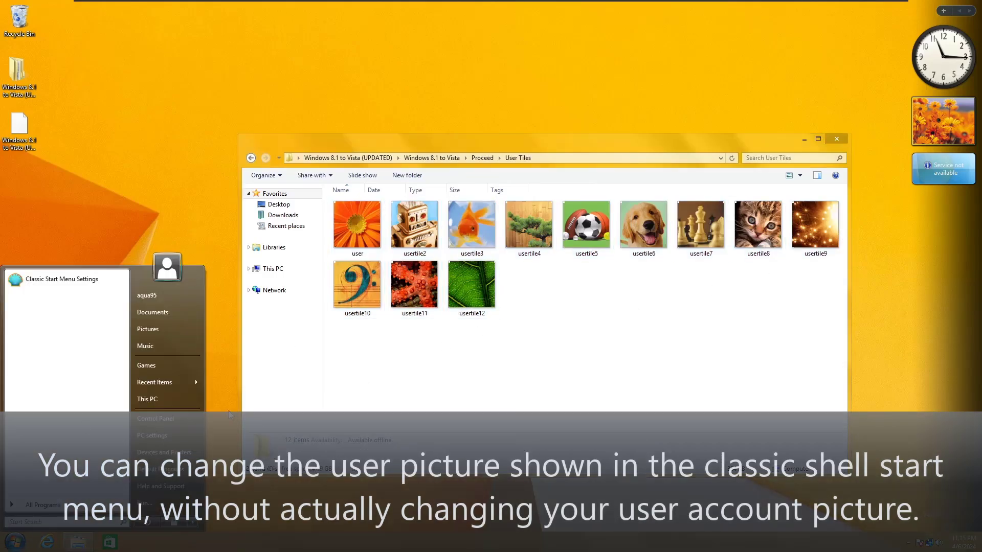
right_click(16, 543)
Step: Open Classic Start Menu settings at the General Behavior tab's User picture option
click(36, 512)
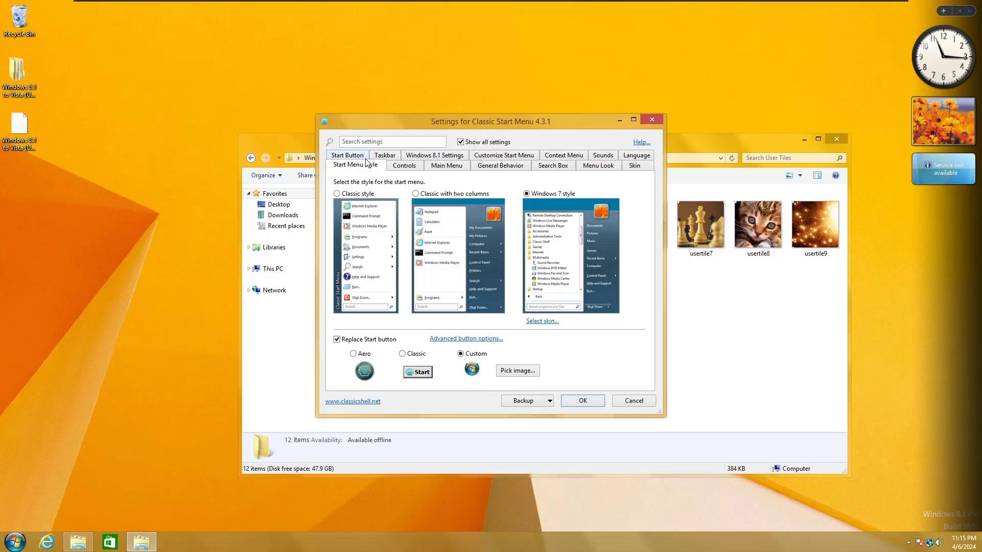
click(500, 165)
click(552, 165)
click(500, 165)
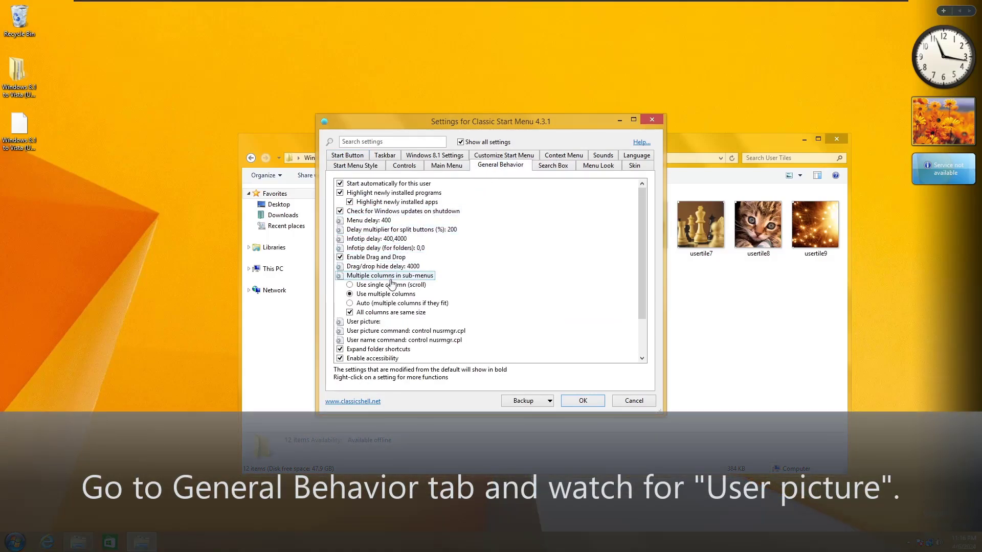
scroll(391, 283, down, 1)
click(365, 296)
Step: Choose User Tiles\user.bmp as the user picture, preview it, and save the settings
click(396, 295)
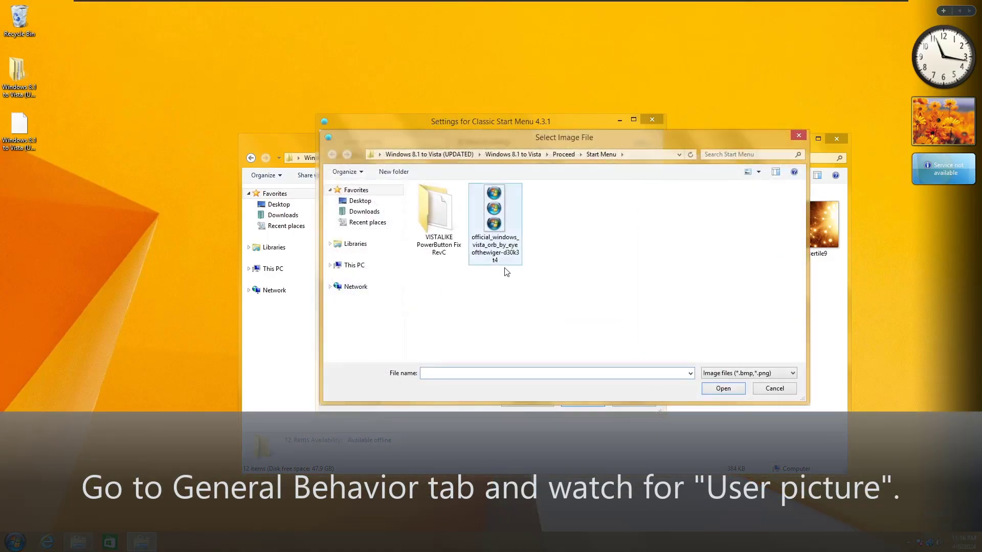
click(564, 154)
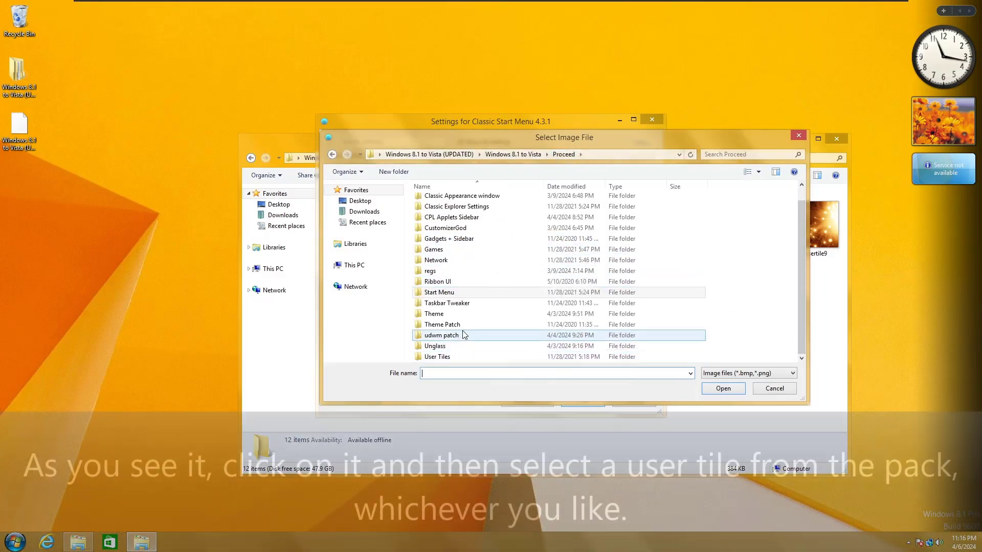
double_click(453, 357)
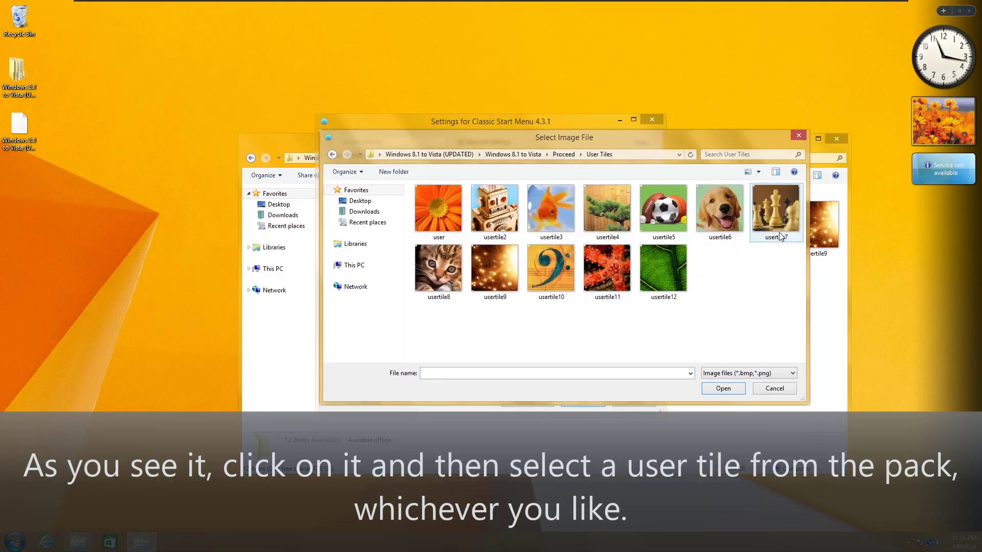
double_click(438, 208)
click(14, 542)
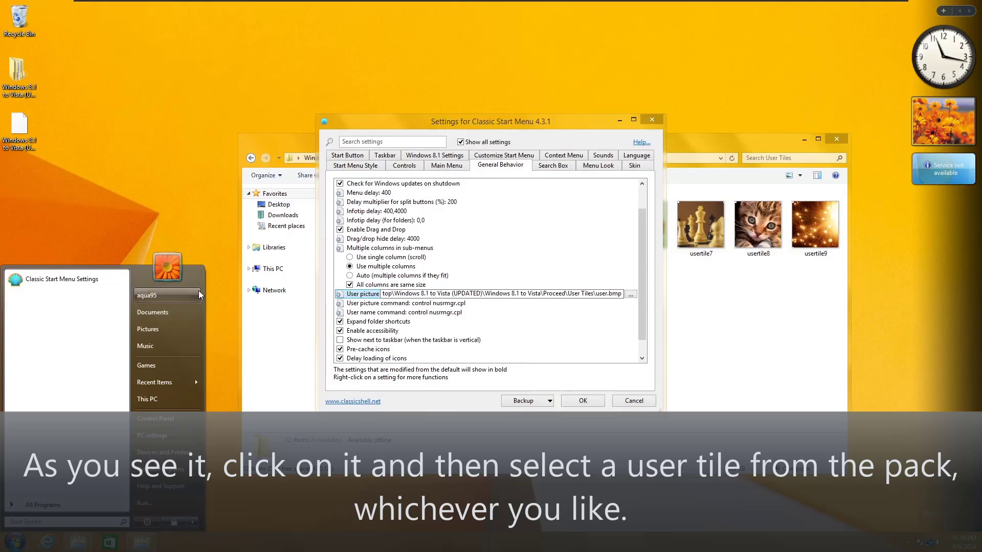
key(Escape)
scroll(642, 305, down, 1)
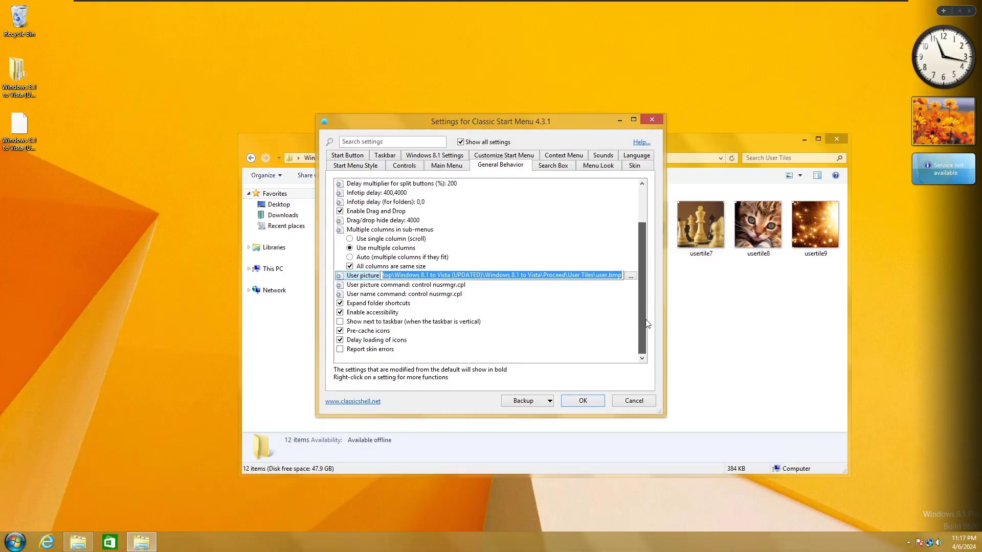
scroll(642, 323, up, 3)
click(582, 400)
Step: Run UltraUXThemePatcher 4.0.0 from Theme Patch, accept the licence, install, and finish to restart
click(482, 157)
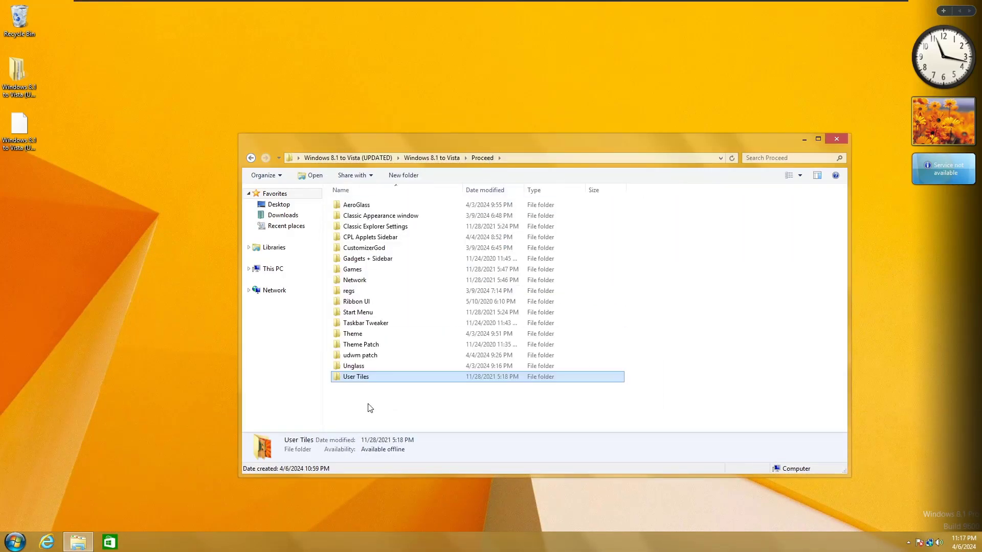
double_click(361, 344)
double_click(379, 202)
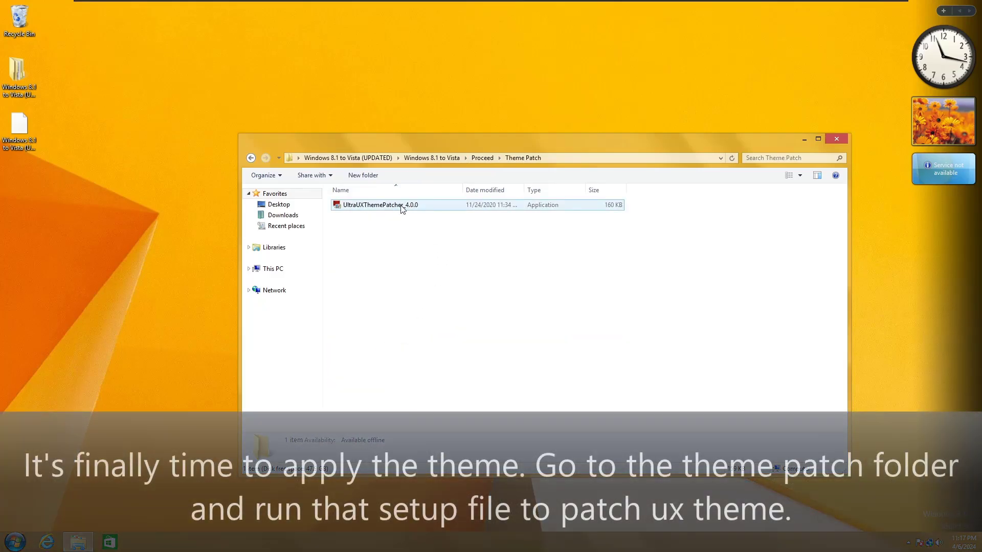
click(535, 290)
key(Return)
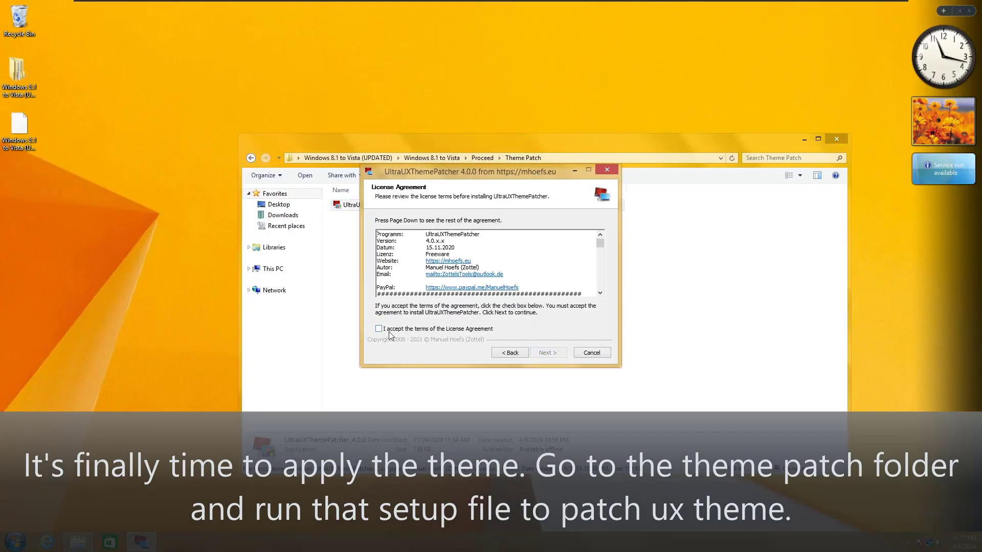
click(389, 329)
click(546, 352)
click(544, 352)
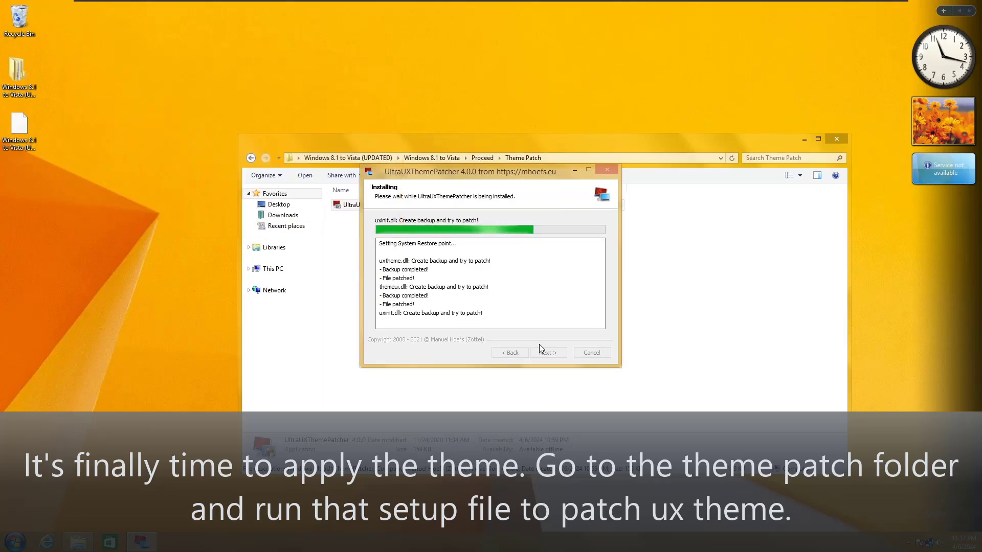
click(547, 352)
click(553, 353)
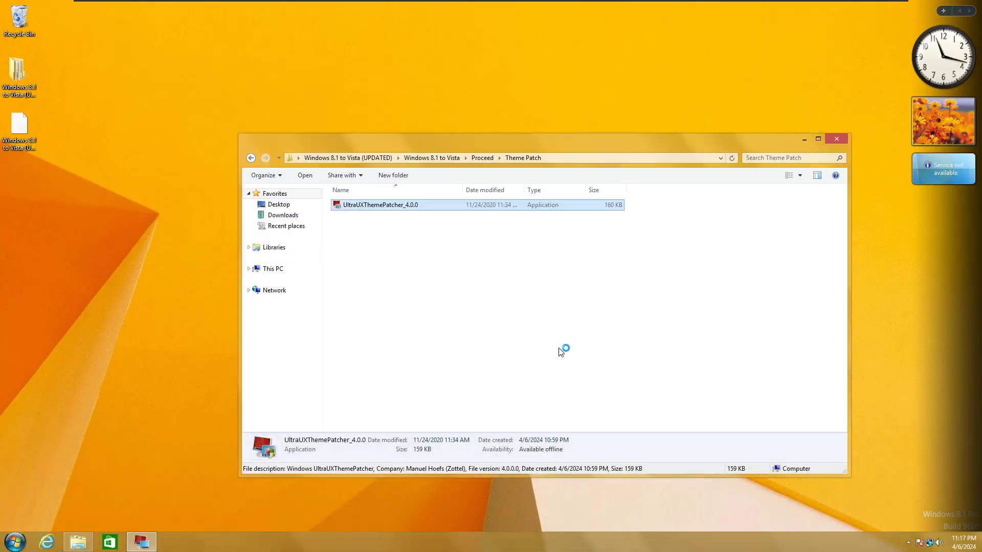
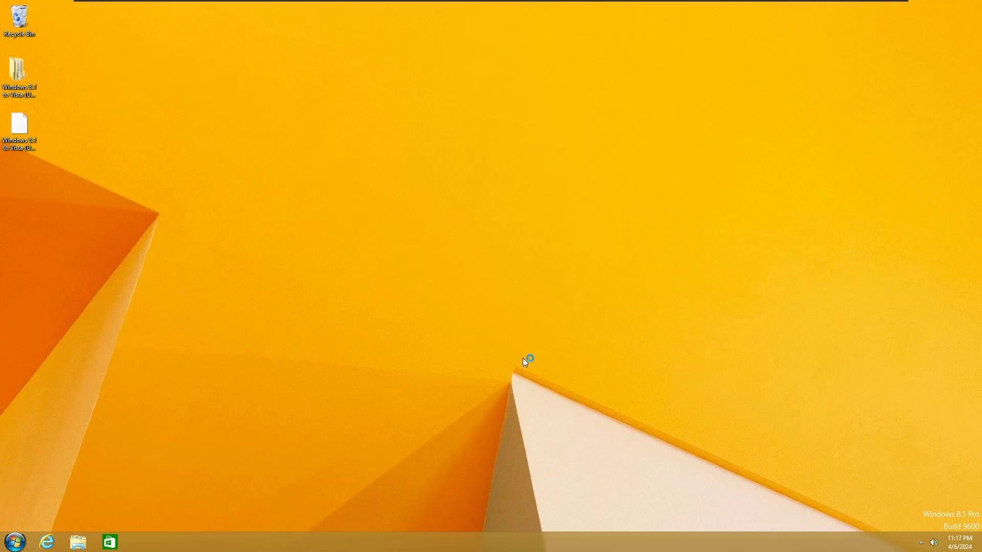
Step: Unpin all three pinned apps from the taskbar, leaving only Start
right_click(109, 542)
click(116, 517)
right_click(78, 542)
click(82, 511)
right_click(47, 542)
click(85, 517)
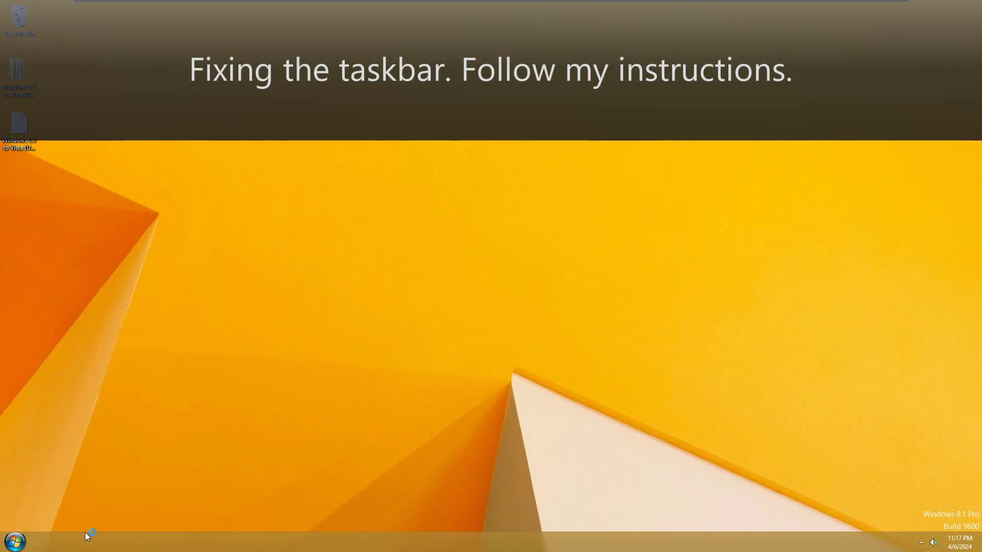
Step: Set taskbar buttons to combine only when the taskbar is full
right_click(97, 541)
click(126, 533)
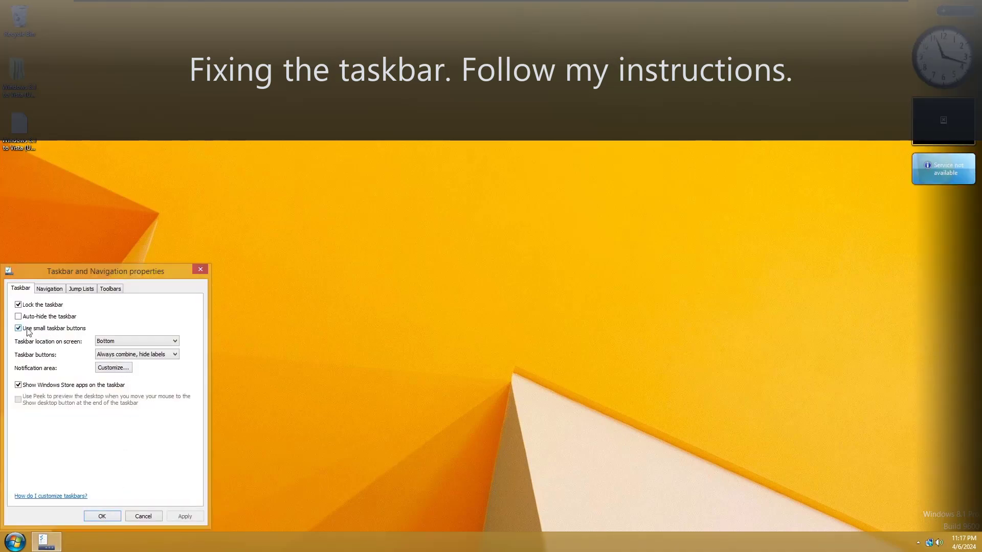
click(147, 371)
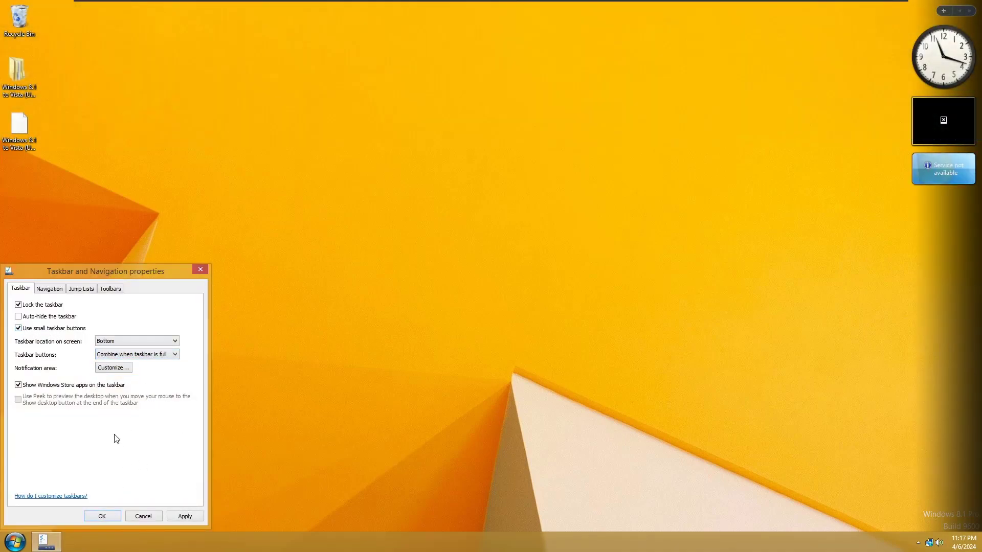
click(110, 517)
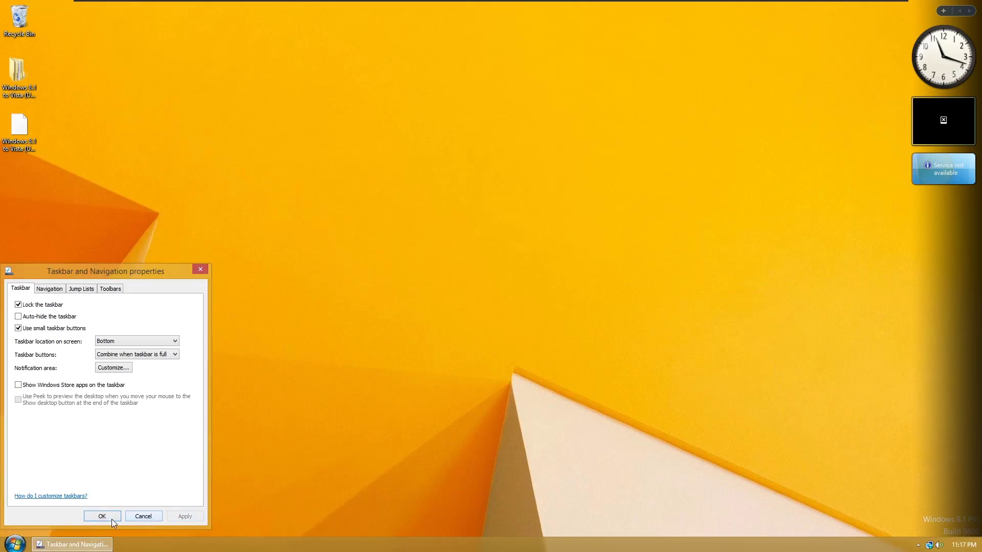
Step: Add a toolbar from the Roaming\Microsoft\Internet Explorer\Quick Launch folder
right_click(865, 541)
mouse_move(888, 445)
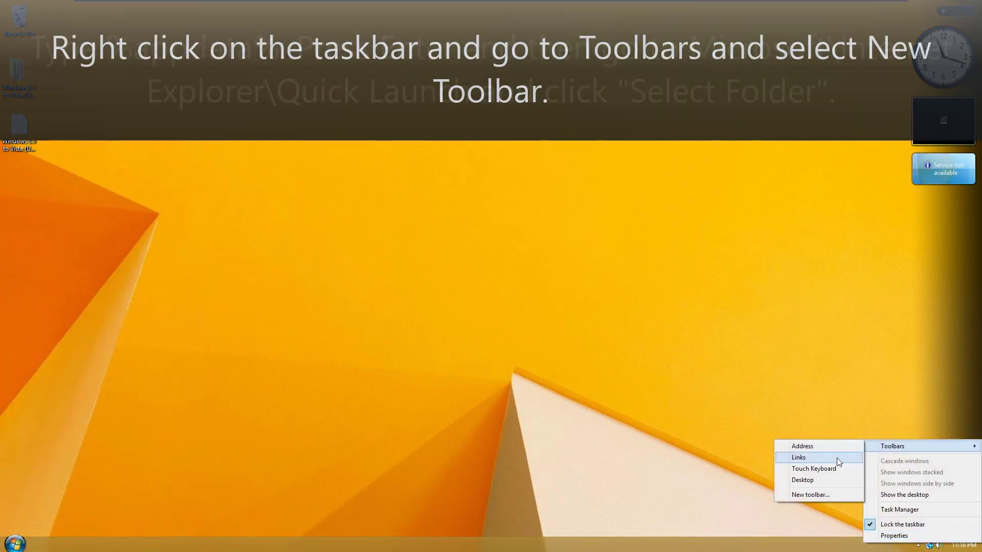
click(803, 498)
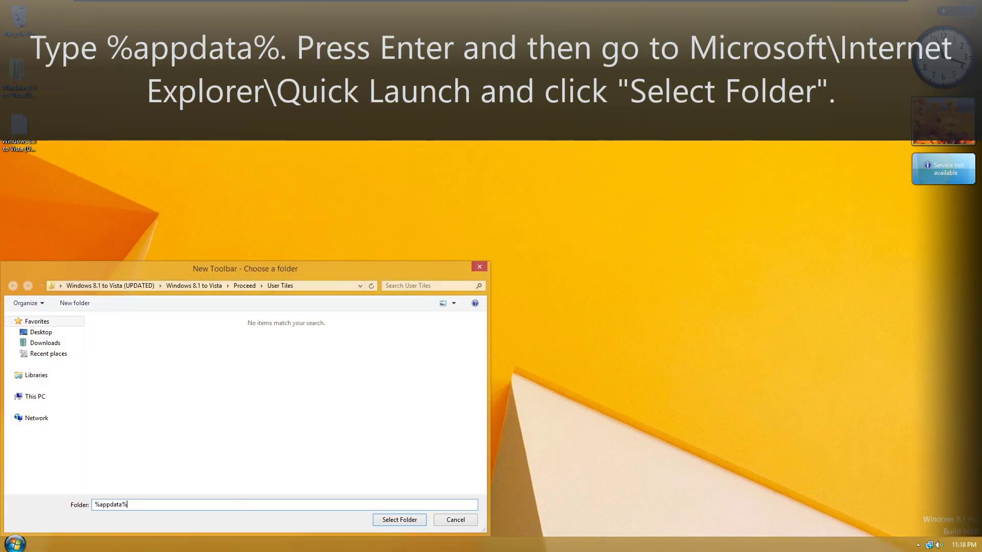
key(Return)
double_click(128, 358)
double_click(130, 359)
double_click(142, 340)
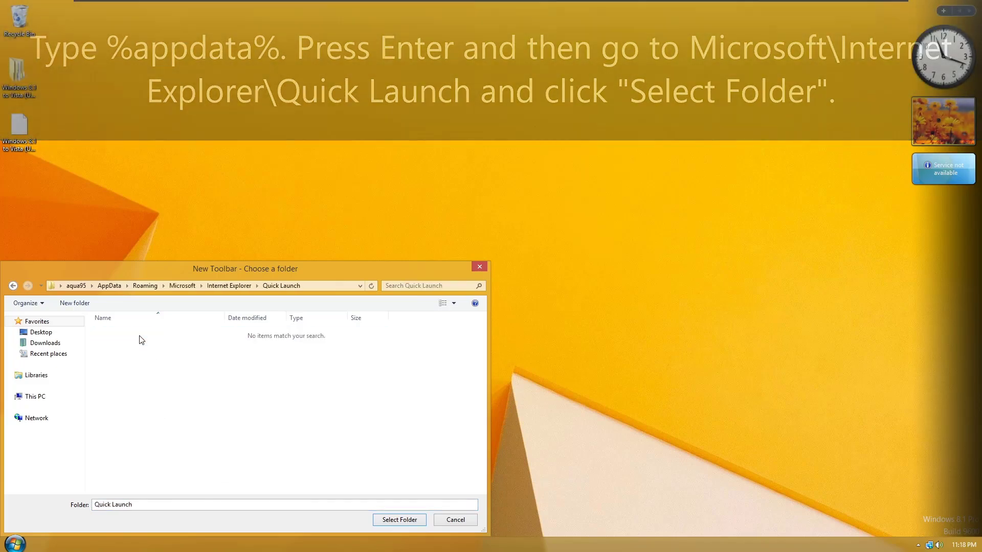
click(400, 519)
Step: Unlock the taskbar, hide Quick Launch text and title, and move its icons beside Start
right_click(843, 543)
click(852, 523)
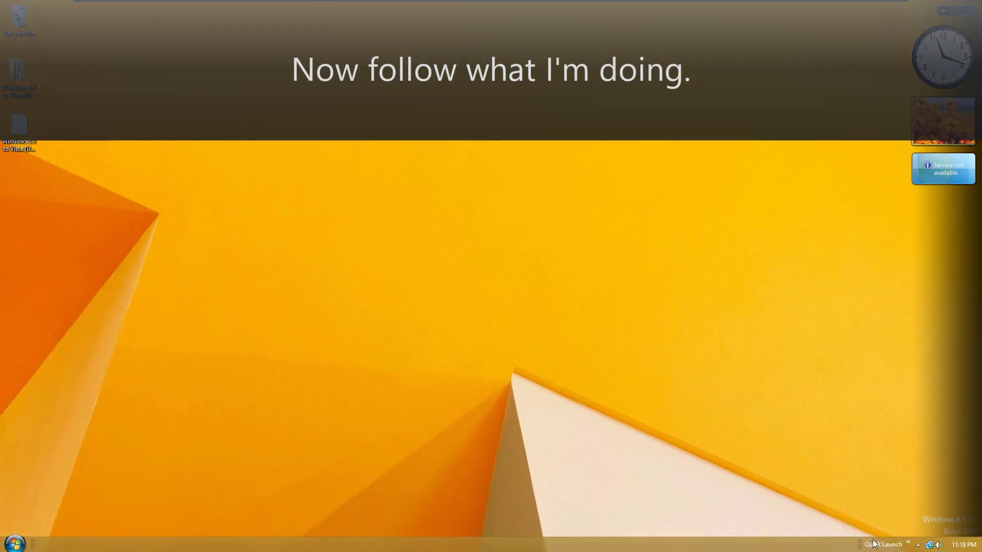
right_click(873, 542)
click(890, 410)
right_click(882, 543)
click(889, 422)
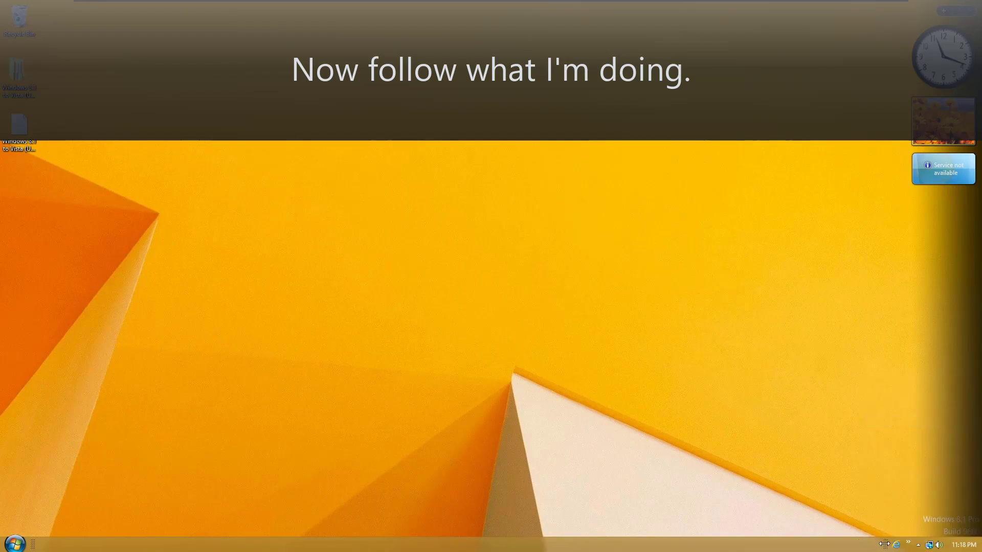
drag(33, 546, 742, 549)
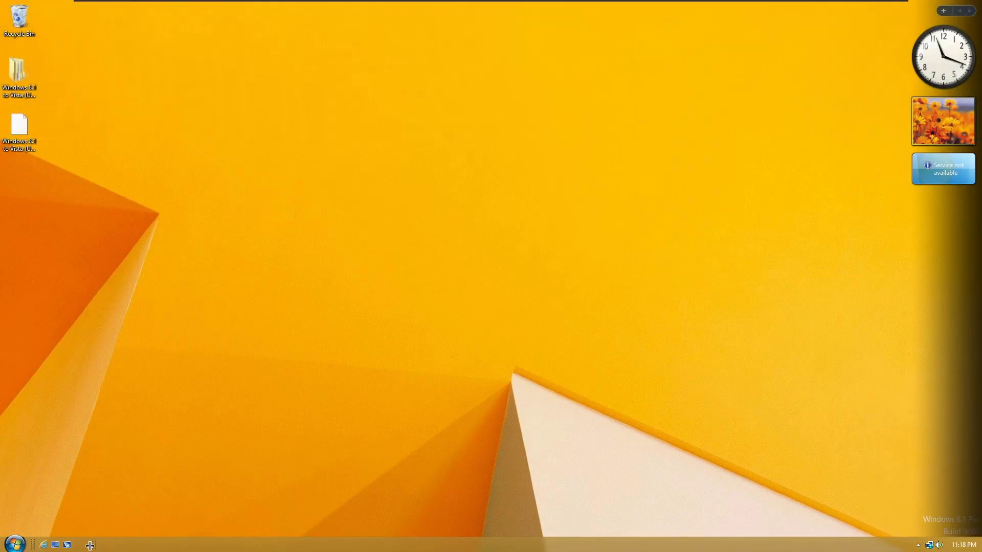
Step: Lock the taskbar and empty the Recycle Bin
right_click(113, 548)
click(126, 526)
right_click(28, 22)
click(61, 41)
key(Return)
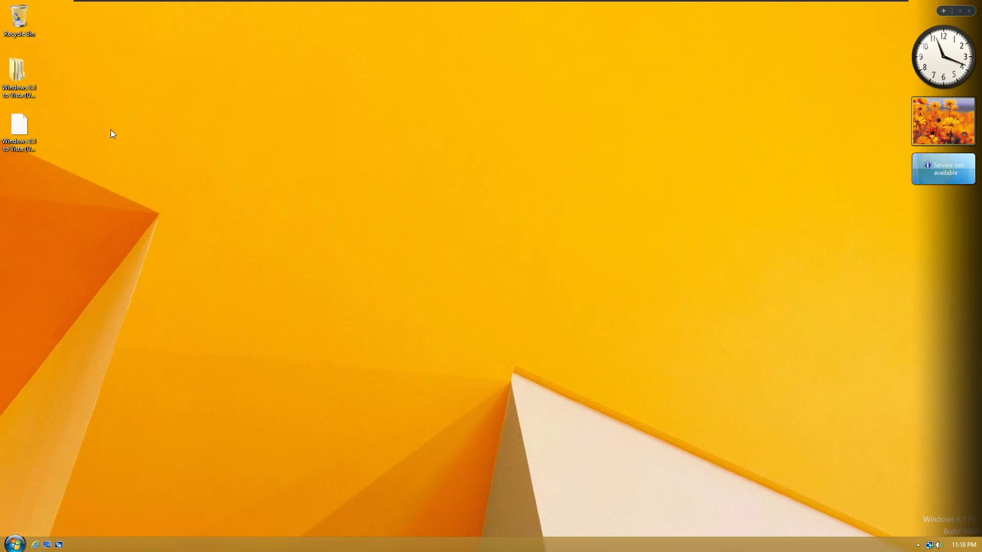
Step: Copy the three aero6000 theme items from the pack's Proceed\Theme folder
double_click(25, 81)
double_click(376, 204)
double_click(368, 204)
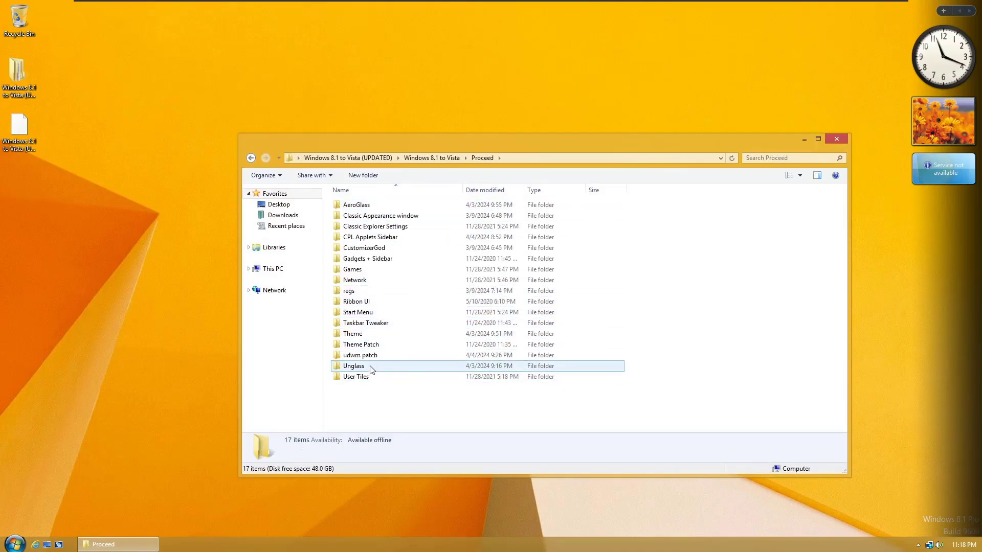
double_click(380, 334)
drag(645, 234, 335, 200)
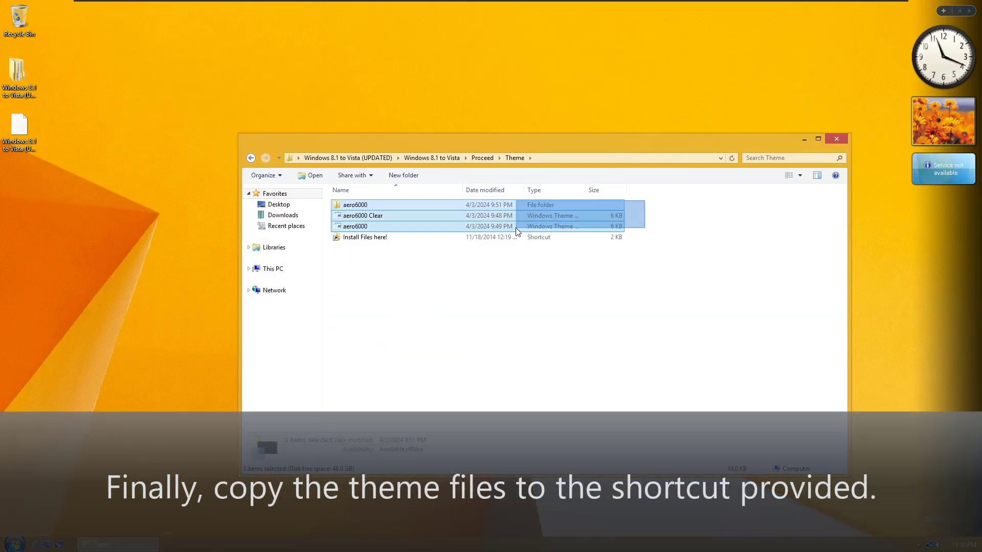
right_click(388, 227)
click(410, 298)
Step: Paste the theme files into the system Themes folder, granting administrator permission
double_click(389, 237)
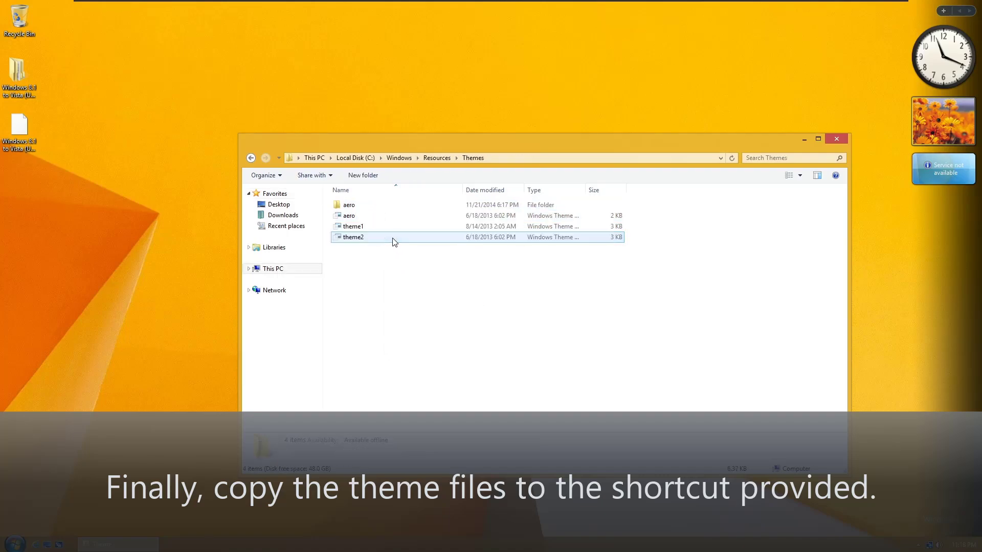
right_click(397, 300)
click(431, 368)
click(212, 223)
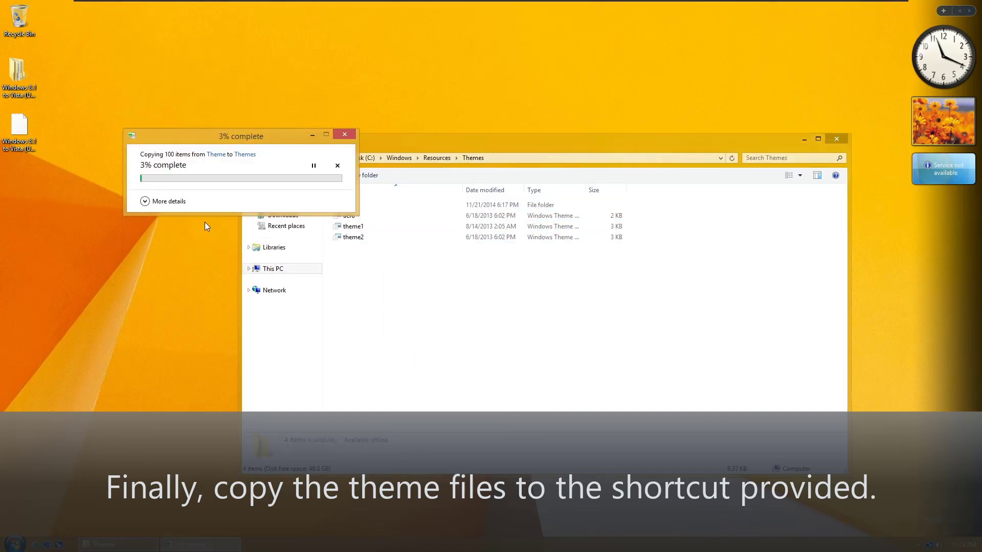
Step: In Personalization, apply Windows Vista RTM Aero (Shiny), then Windows Vista RTM Aero (Clear)
right_click(542, 369)
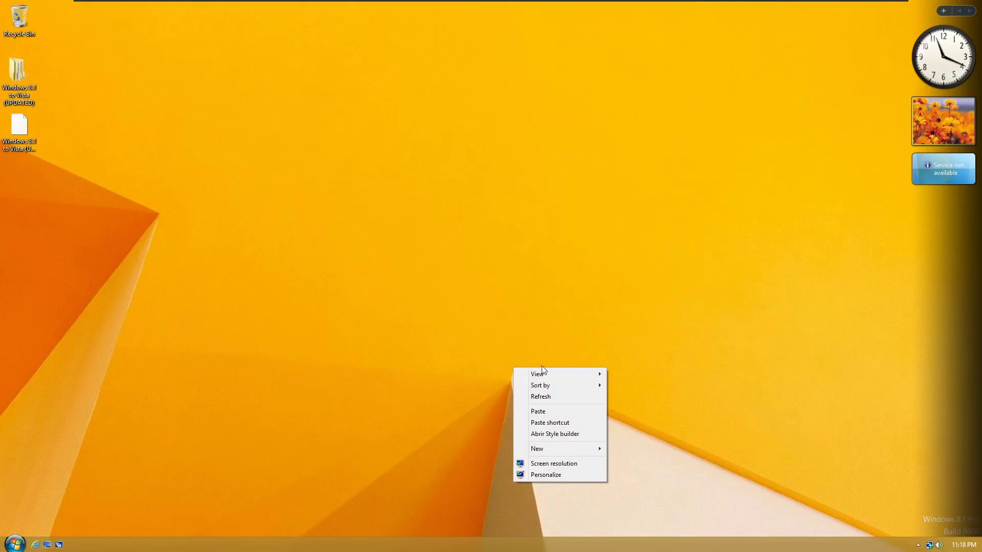
click(546, 474)
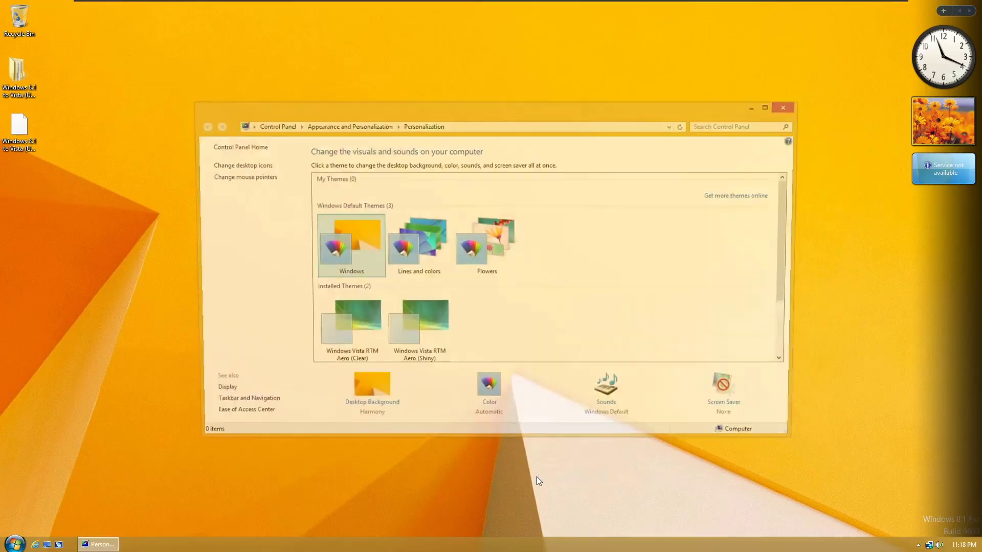
scroll(788, 233, down, 2)
click(416, 287)
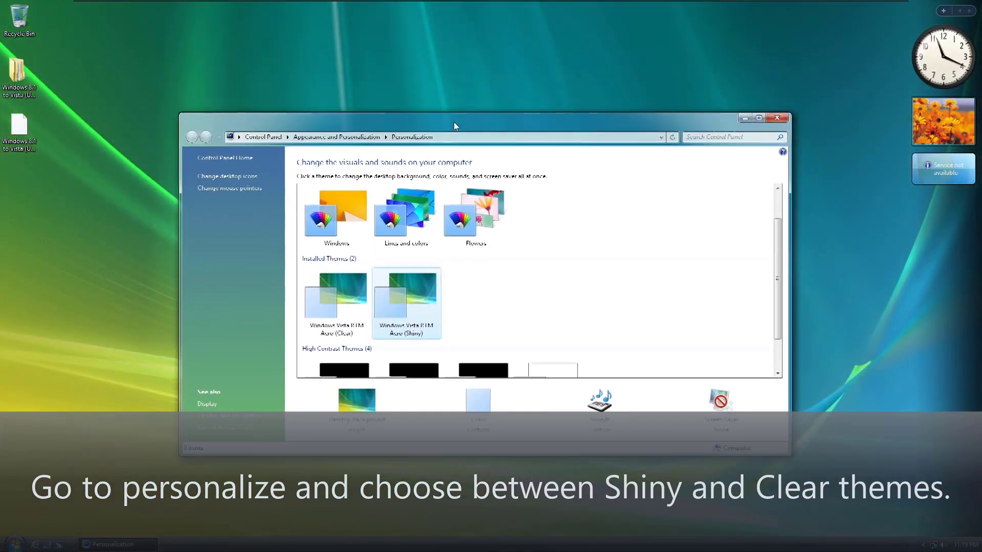
drag(453, 121, 419, 127)
click(340, 294)
Step: Open the window colour and appearance settings and look over the Personalization window
click(443, 407)
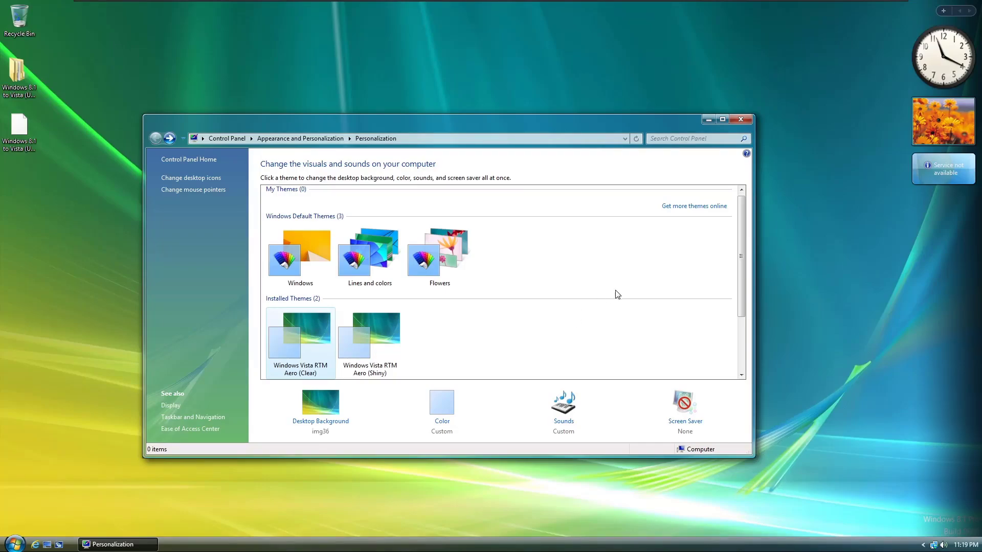
scroll(730, 259, down, 3)
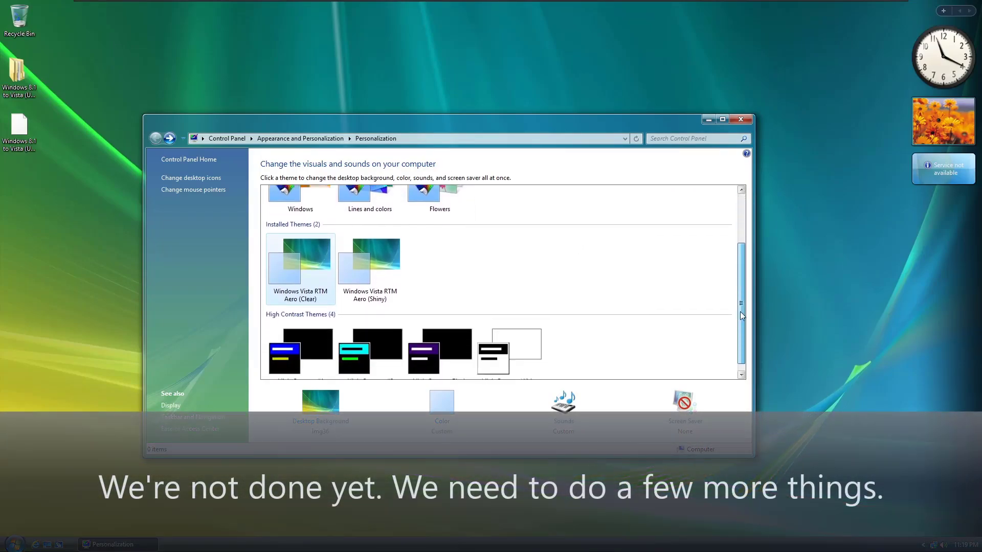
scroll(729, 259, up, 2)
click(721, 119)
click(948, 7)
scroll(511, 296, down, 3)
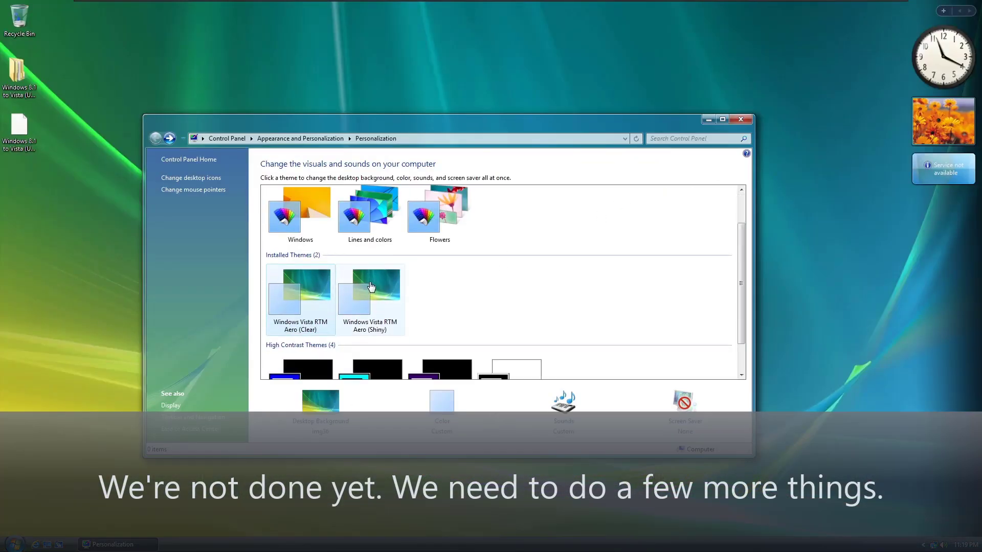
scroll(511, 296, up, 3)
Step: Close Personalization and open Windows 8.1 to Vista down to its Proceed folder
click(742, 121)
double_click(17, 72)
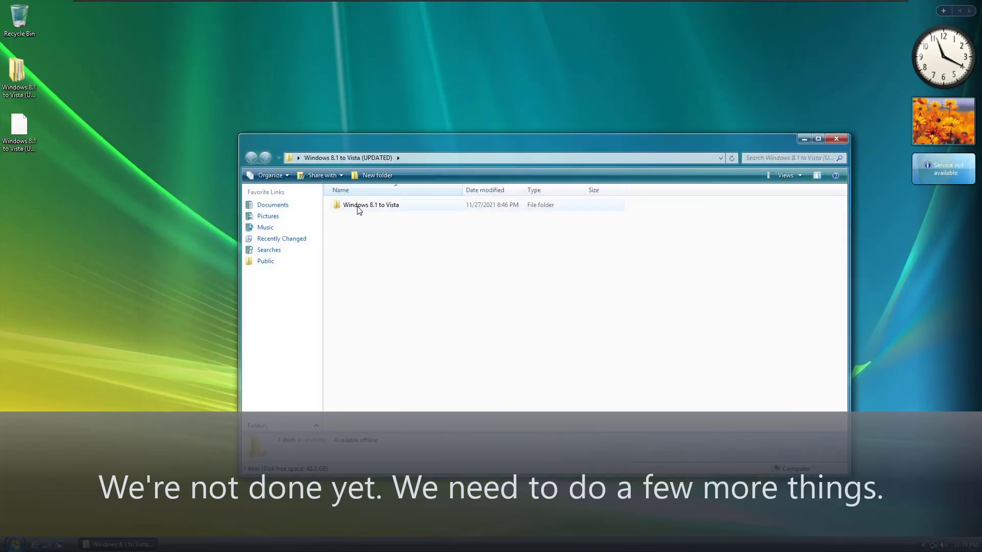
click(379, 207)
double_click(380, 206)
double_click(389, 205)
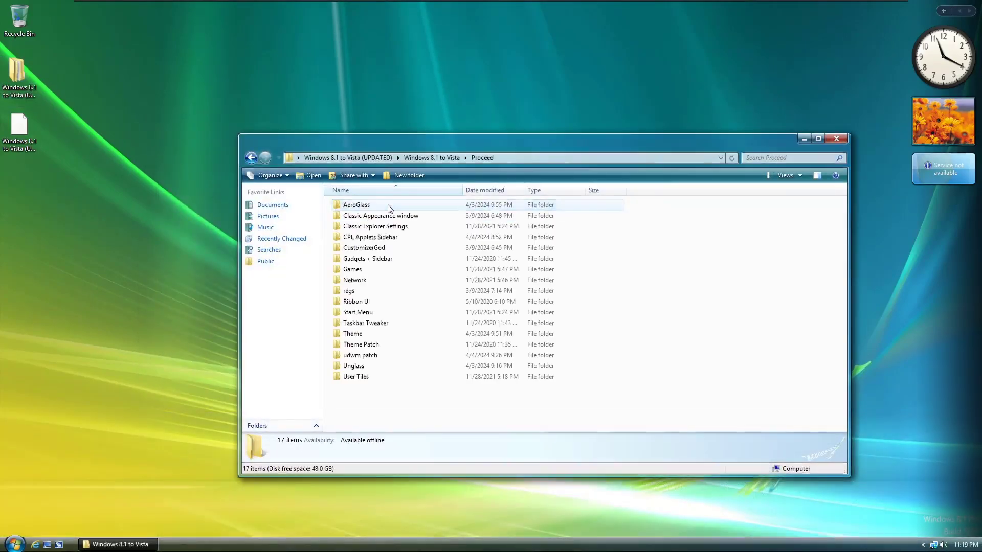
Step: Copy OldUnglass from the Unglass folder into the Startup folder
double_click(372, 366)
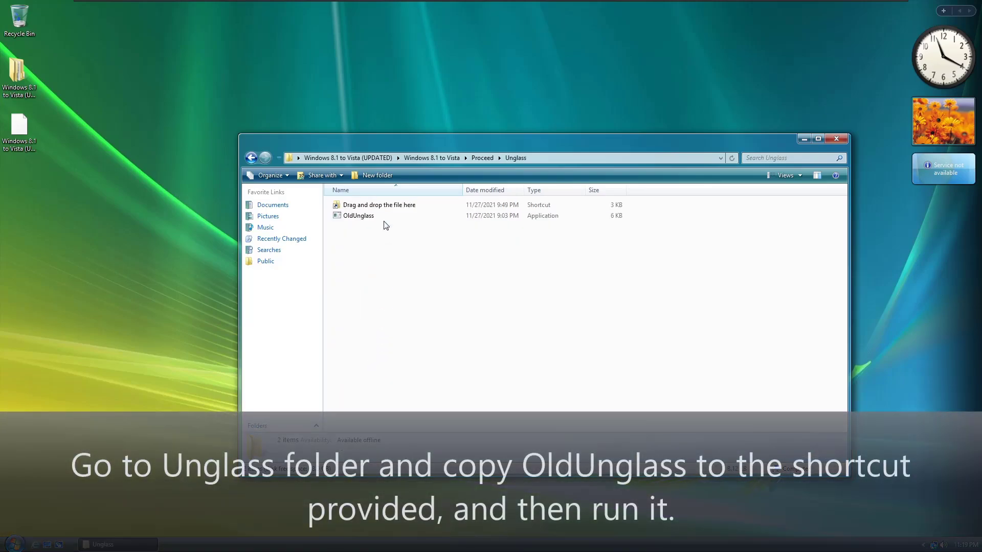
click(380, 216)
right_click(368, 217)
click(391, 361)
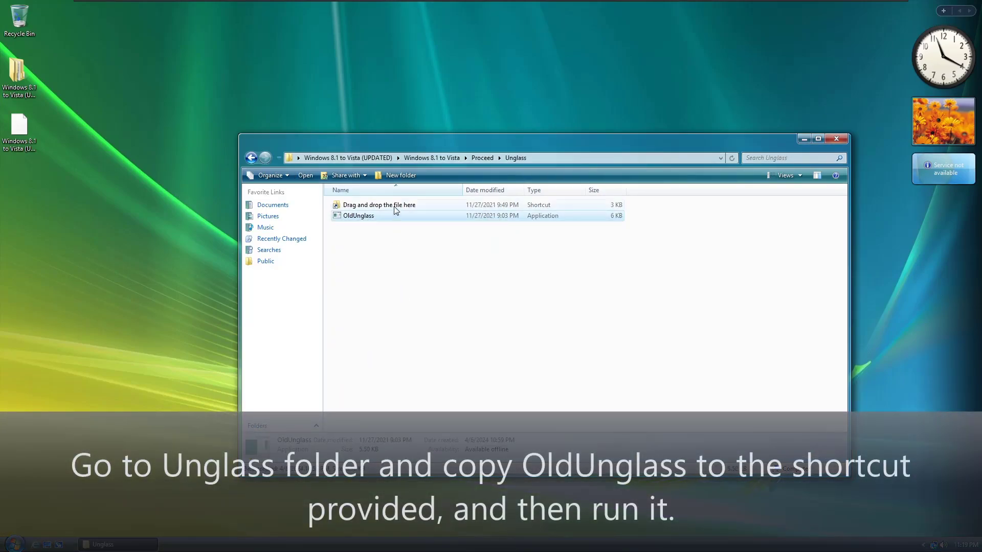
double_click(394, 206)
right_click(415, 265)
click(460, 335)
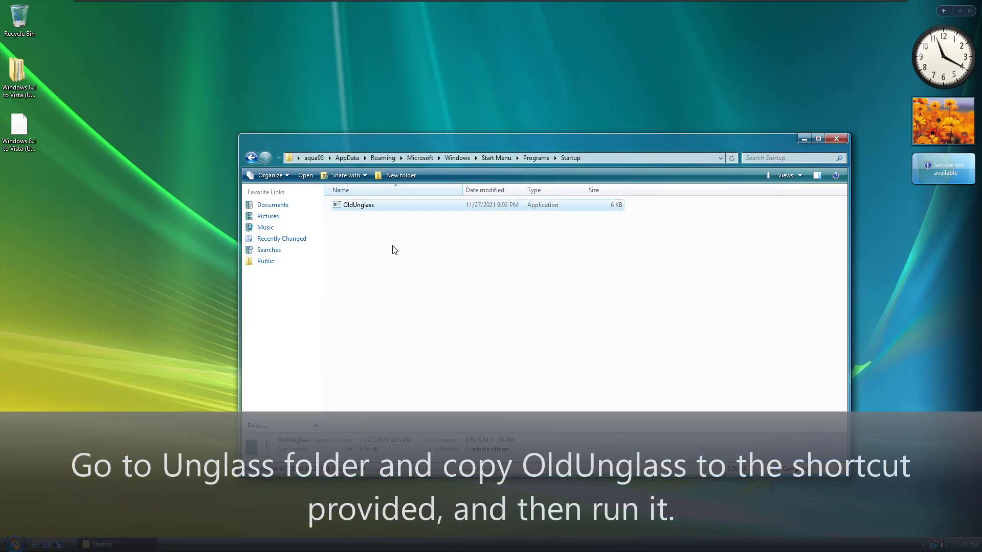
Step: Maximize the Startup folder window, then restore it to normal size
click(818, 138)
click(563, 21)
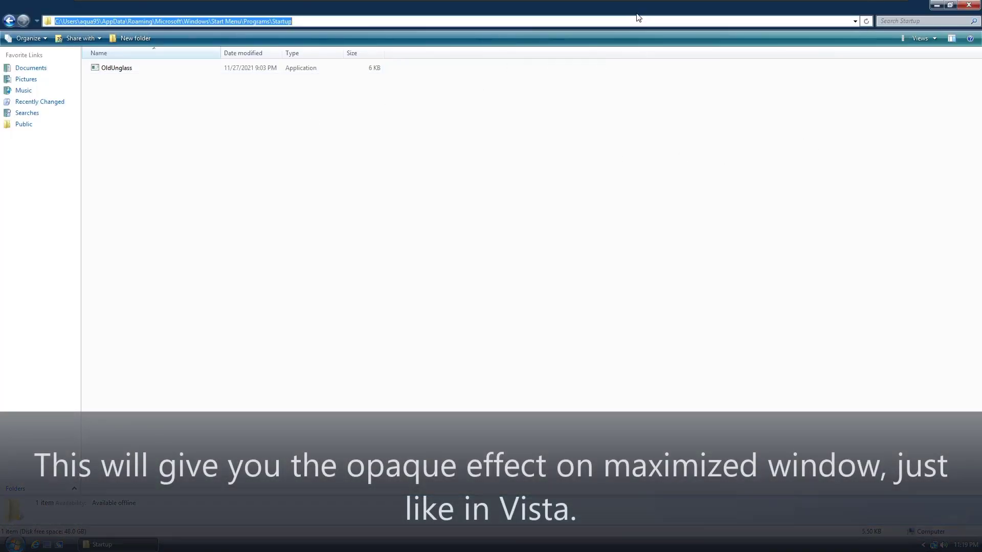
key(super+Down)
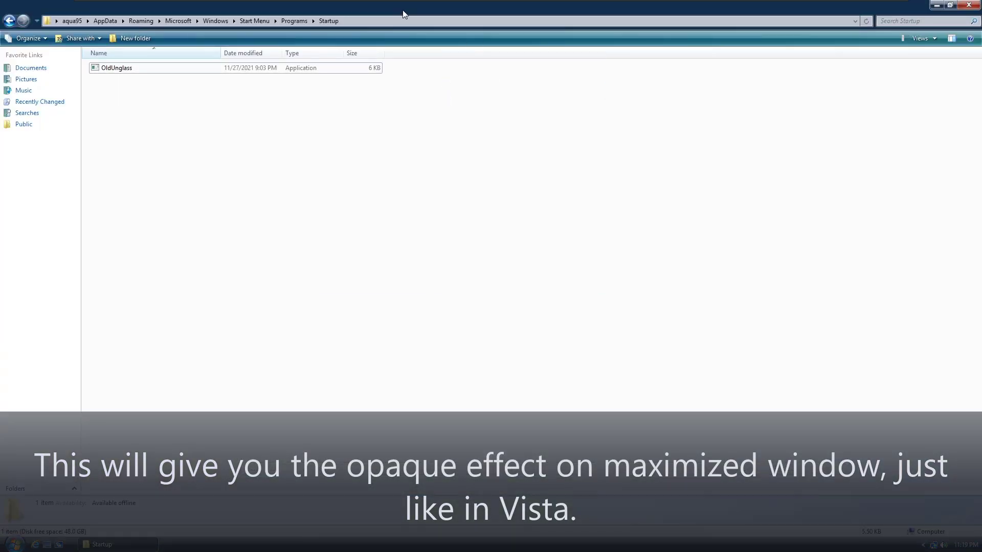
double_click(403, 10)
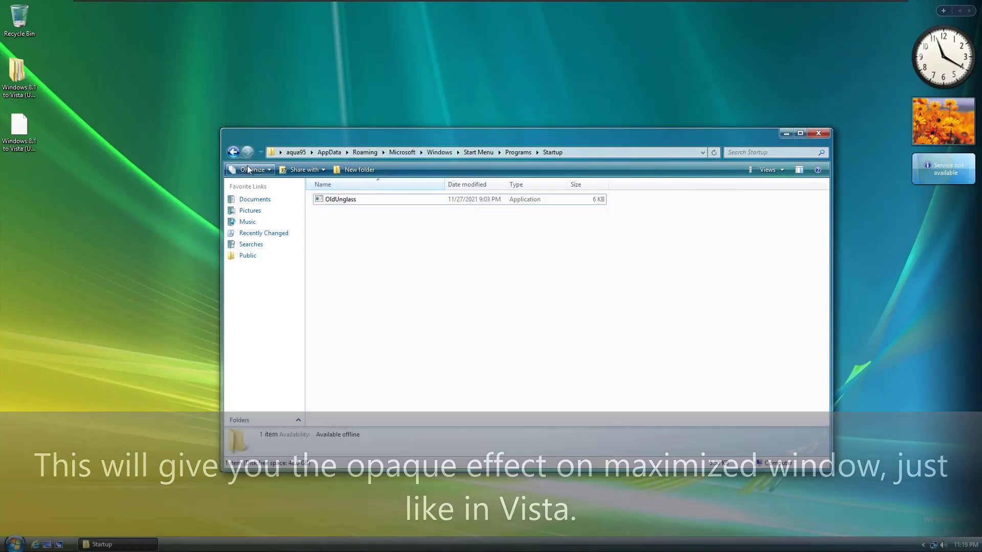
Step: Reopen the Windows 8.1 to Vista desktop folder through to the Proceed folder
double_click(21, 77)
double_click(394, 214)
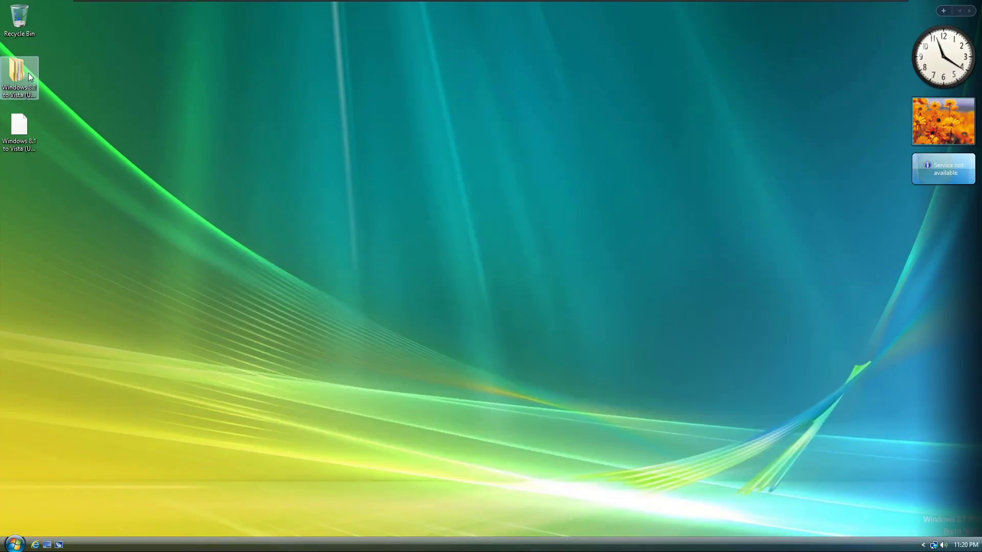
double_click(29, 73)
double_click(353, 162)
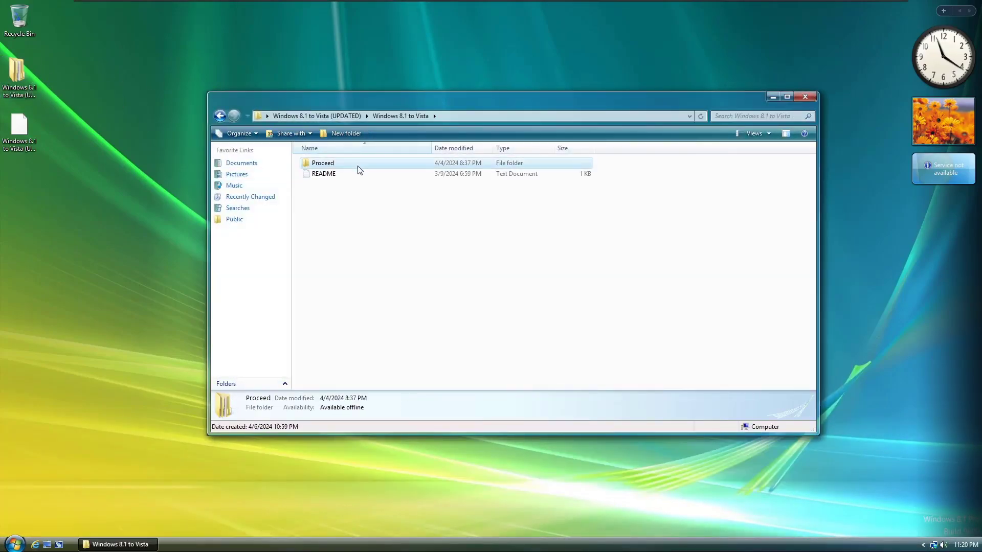
double_click(332, 163)
Step: Maximize the Proceed window, open the udwm patch folder and copy uDWM.dll
double_click(795, 98)
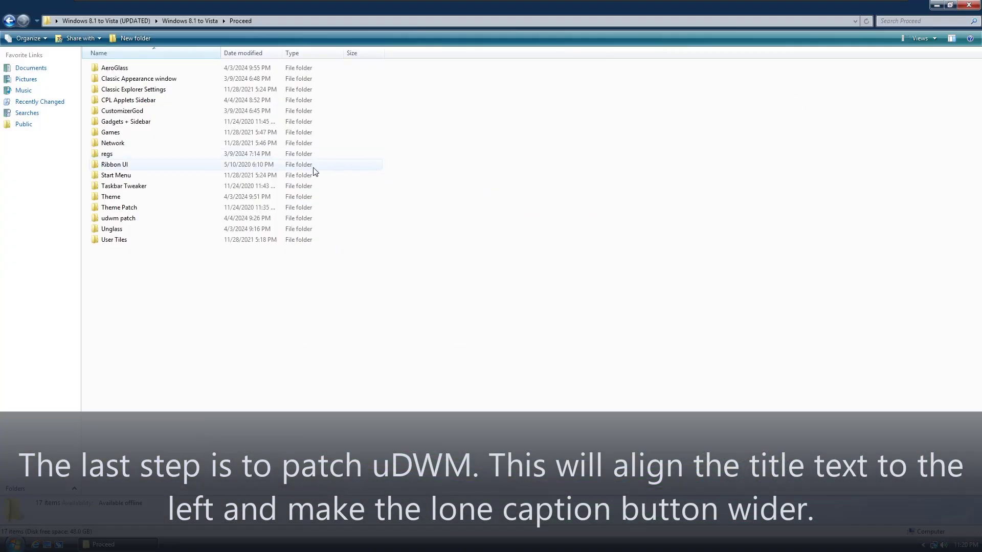
double_click(125, 219)
click(147, 91)
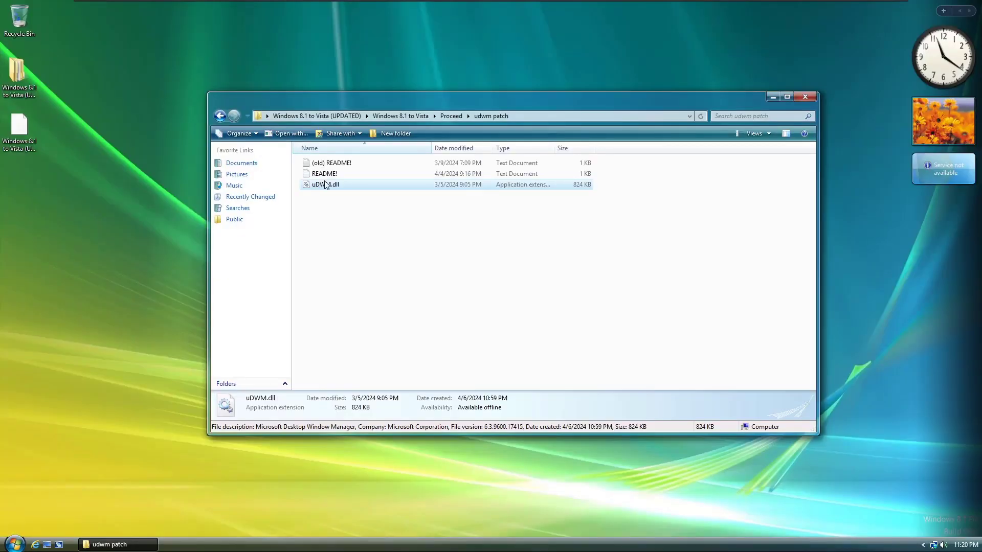
right_click(324, 185)
click(349, 272)
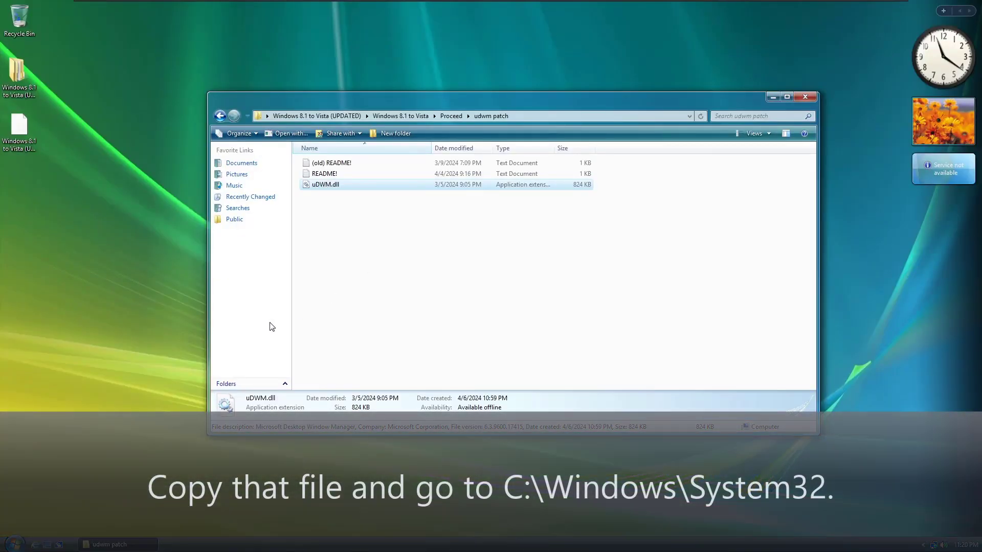
Step: Check the Windows version with winver, recopy uDWM.dll, and open This PC from Start
key(super+r)
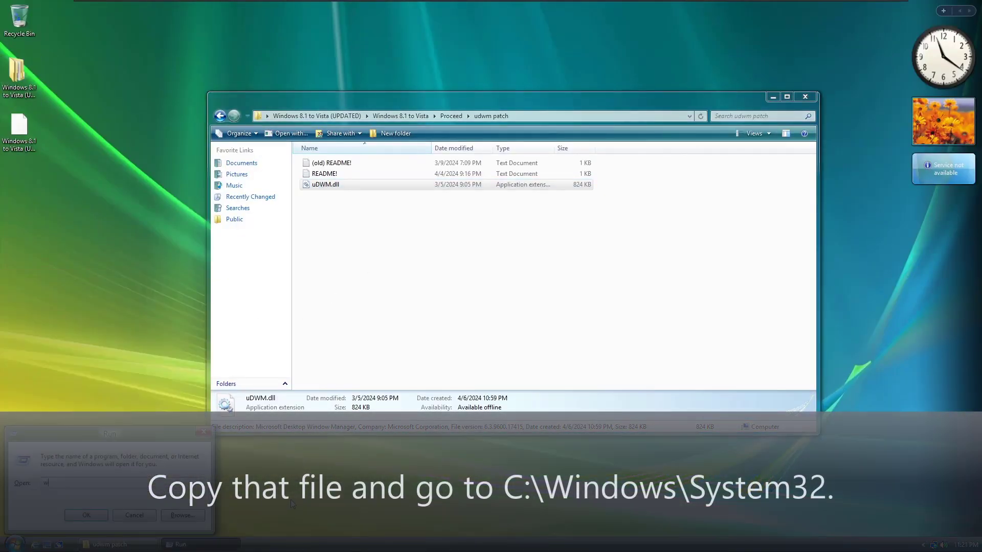
key(Return)
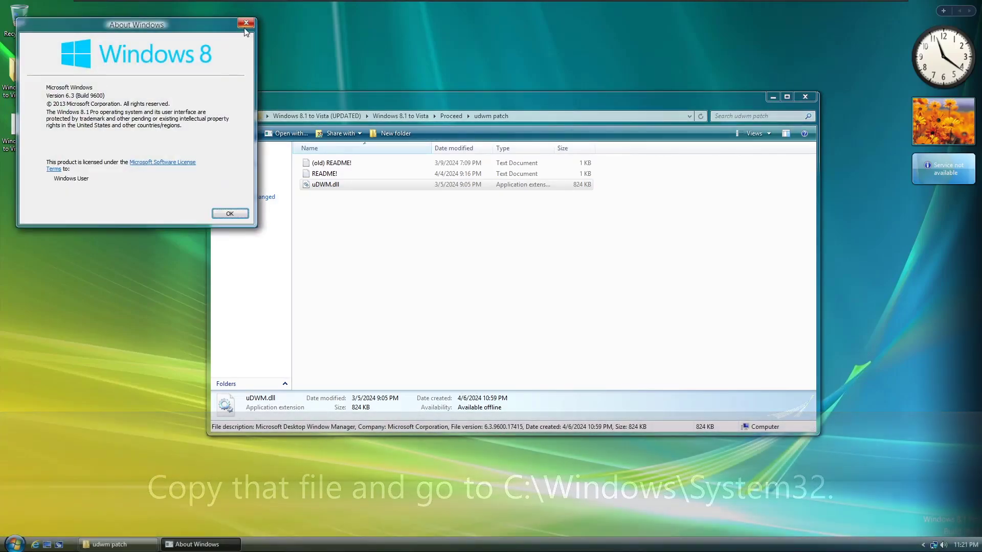
click(246, 24)
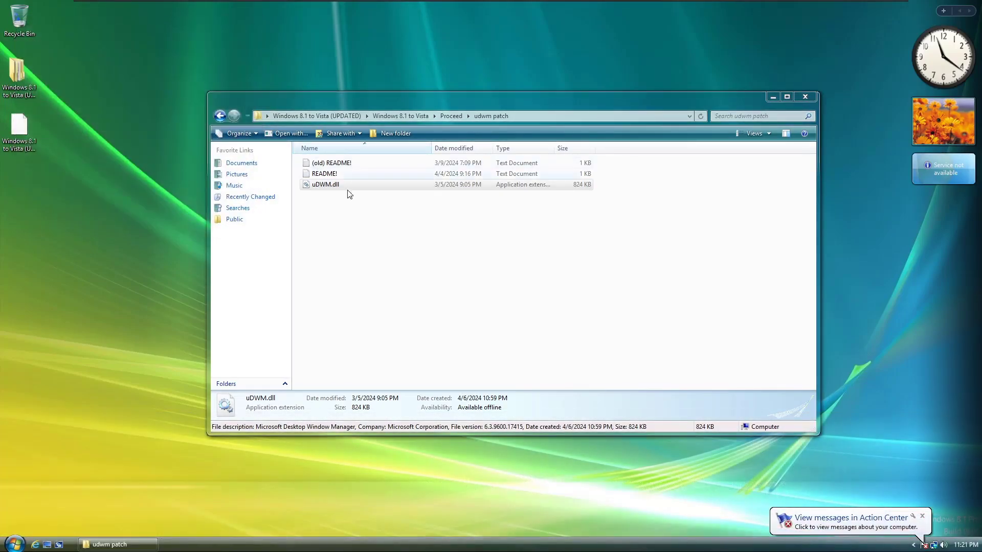
right_click(344, 185)
click(386, 273)
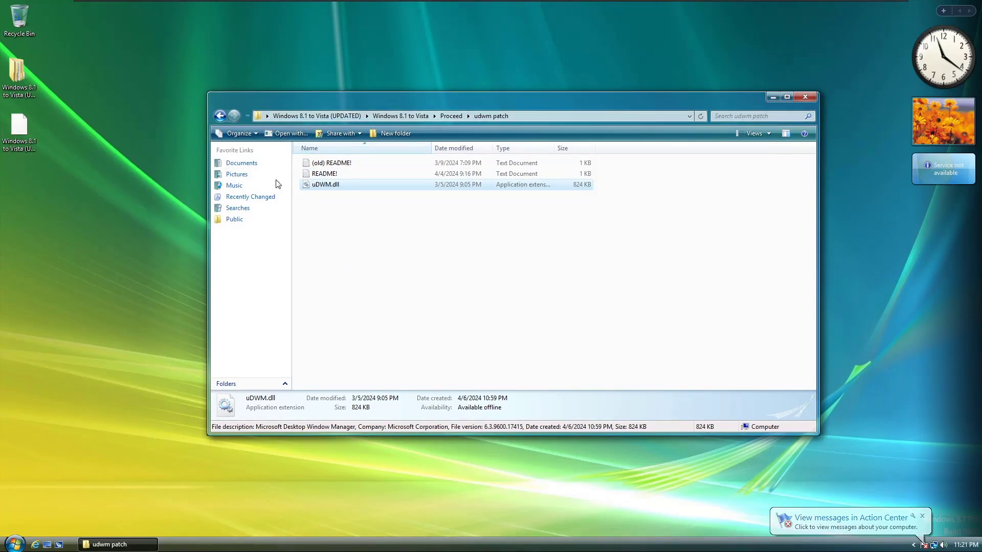
key(super)
click(166, 425)
Step: Close the udwm patch window and browse to C:\Windows\System32
click(805, 97)
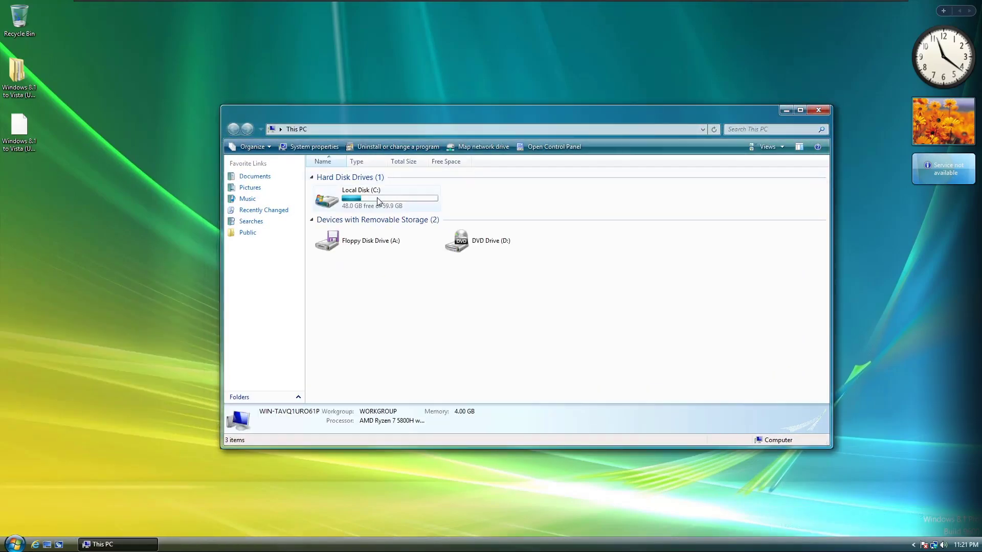
double_click(412, 197)
double_click(362, 231)
scroll(409, 259, down, 4)
scroll(409, 259, down, 6)
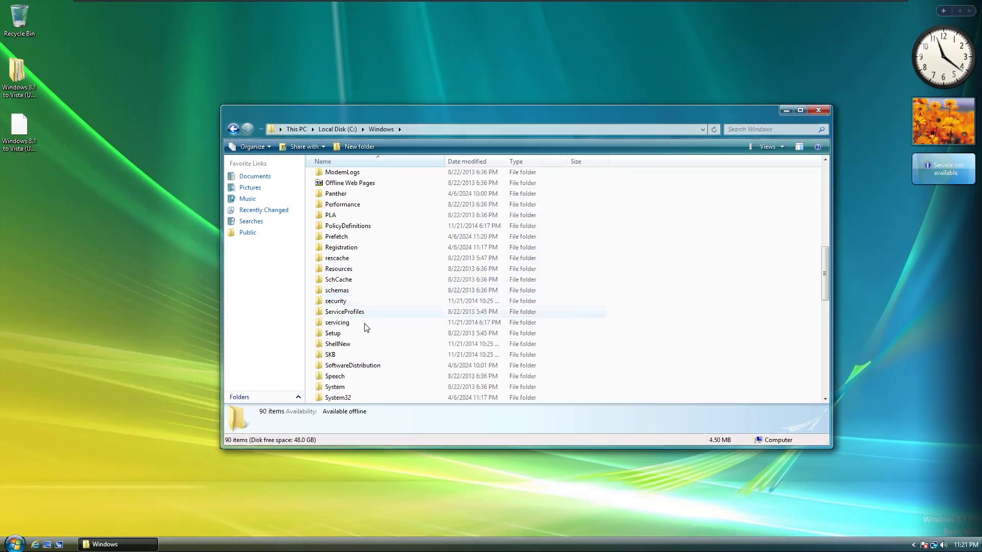
double_click(352, 396)
Step: Search System32 for 'udwm' and open the Properties of uDWM.dll
click(747, 130)
text(udwm)
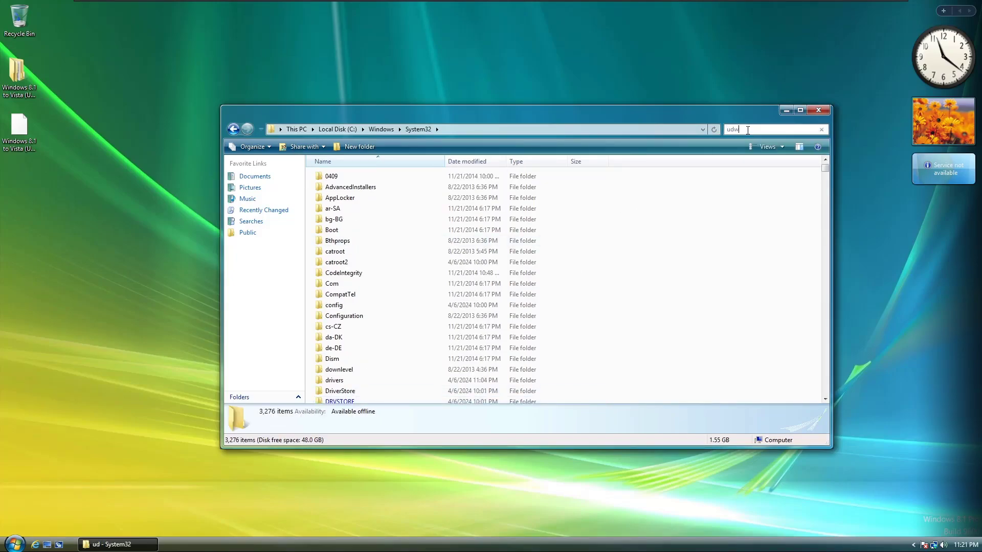
click(372, 185)
right_click(371, 186)
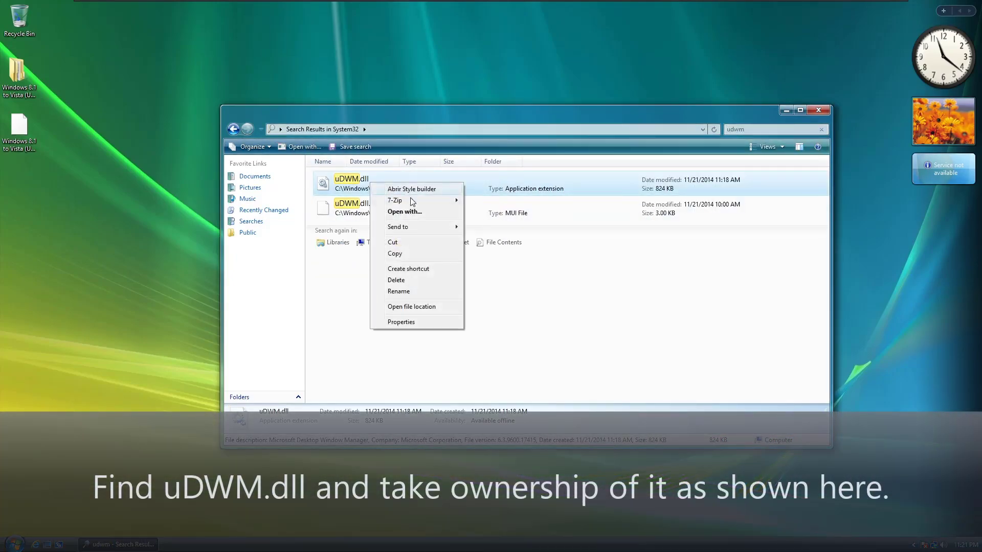
click(408, 323)
Step: In Advanced Security Settings, change uDWM.dll's owner to the current user account
click(418, 209)
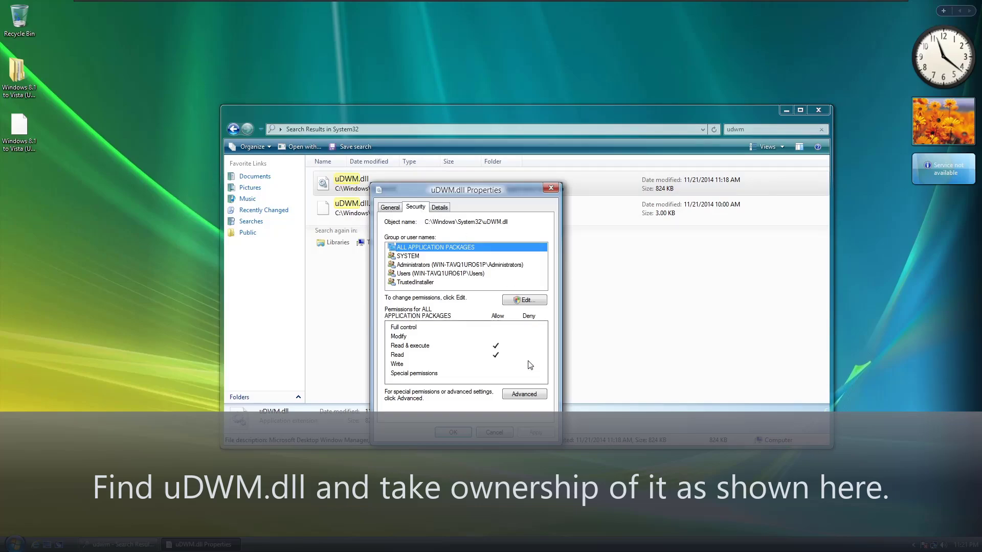
click(524, 393)
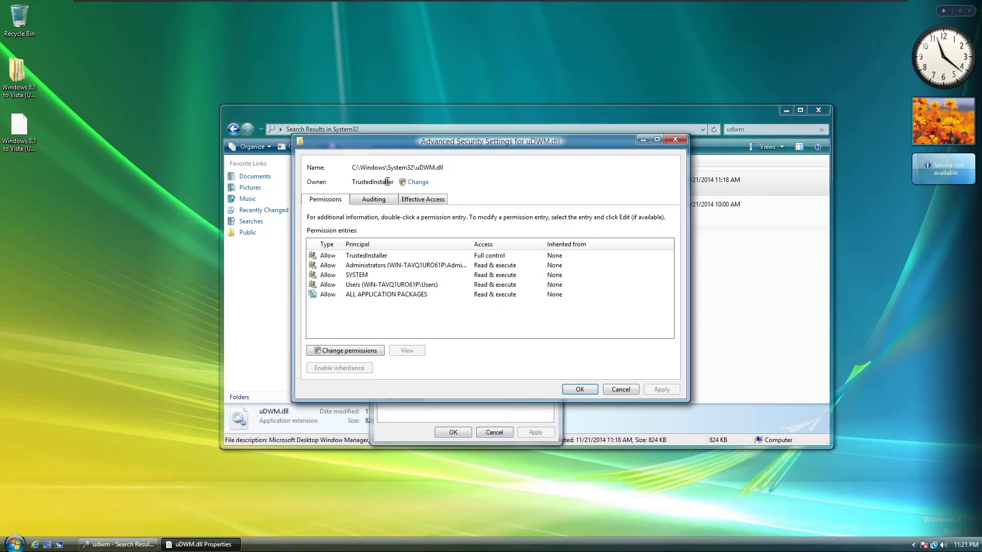
click(427, 185)
text(aqua95)
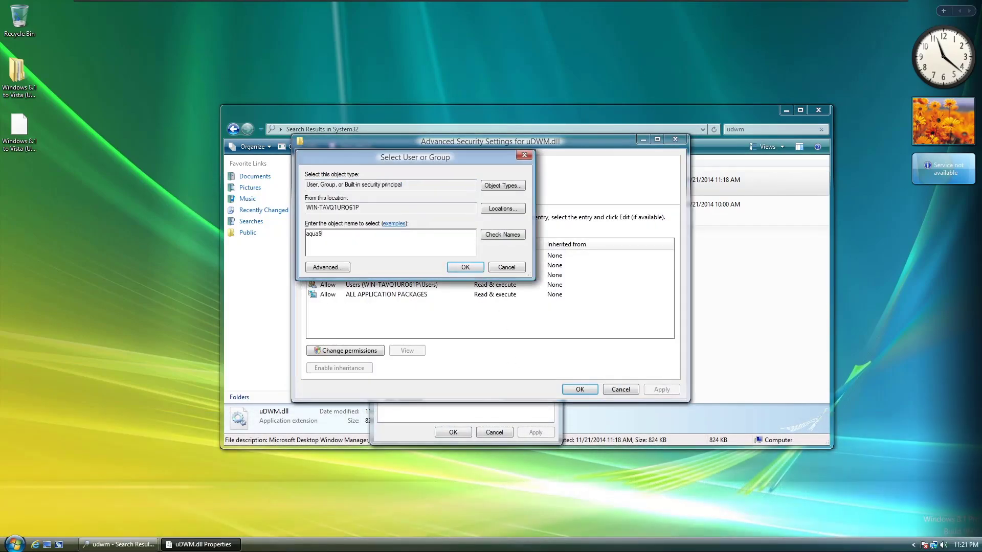
key(super)
key(super)
click(465, 267)
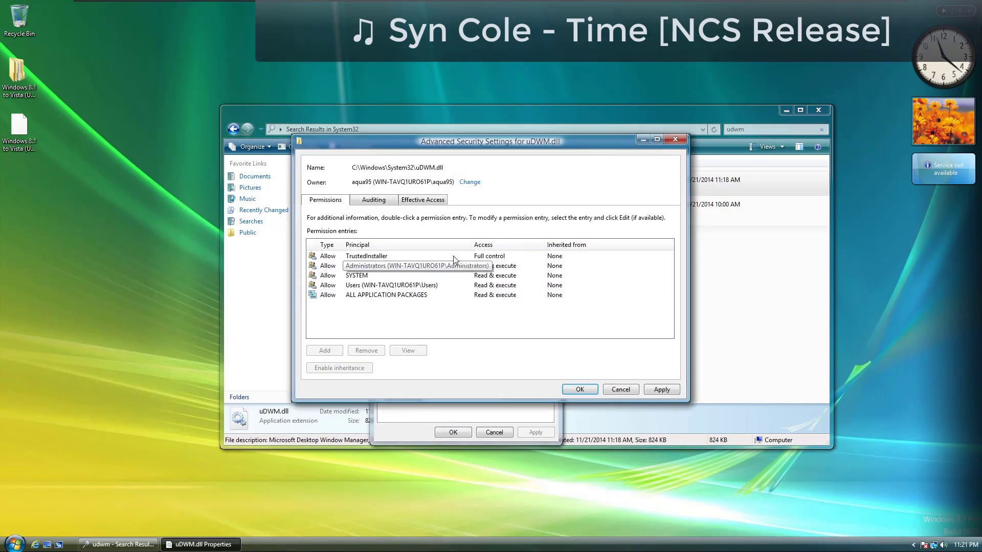
Step: Review the Administrators permission entry and apply the ownership change
click(380, 266)
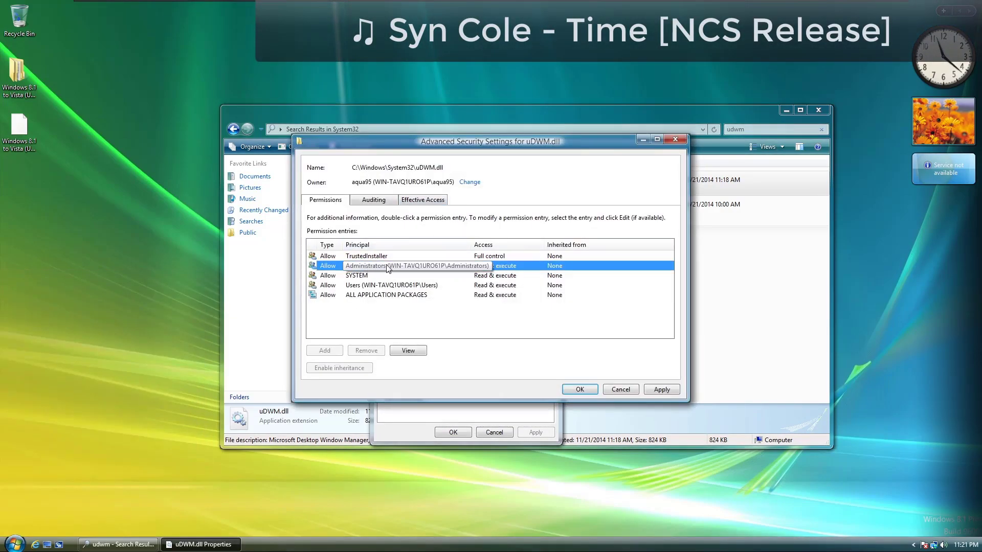
click(409, 350)
click(701, 409)
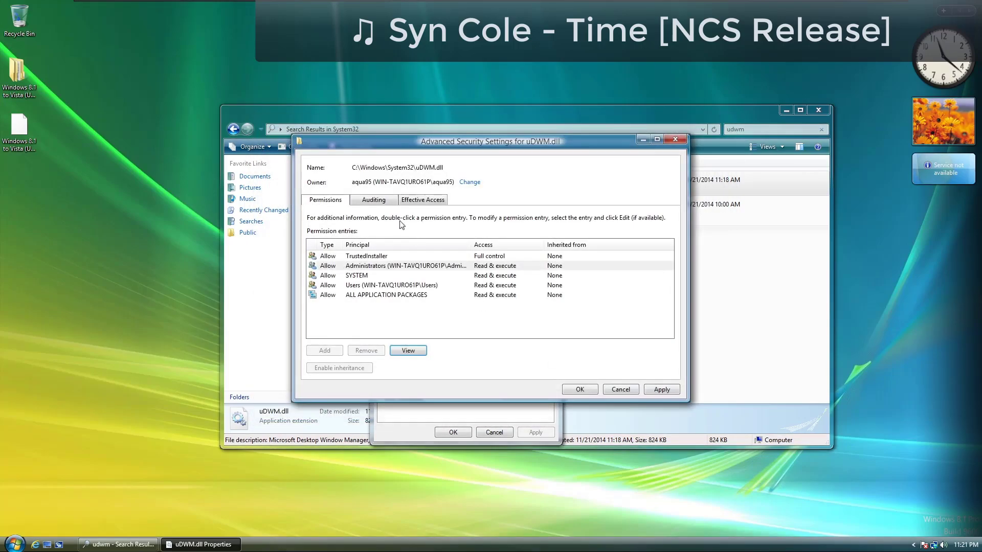
click(662, 389)
click(585, 313)
click(412, 266)
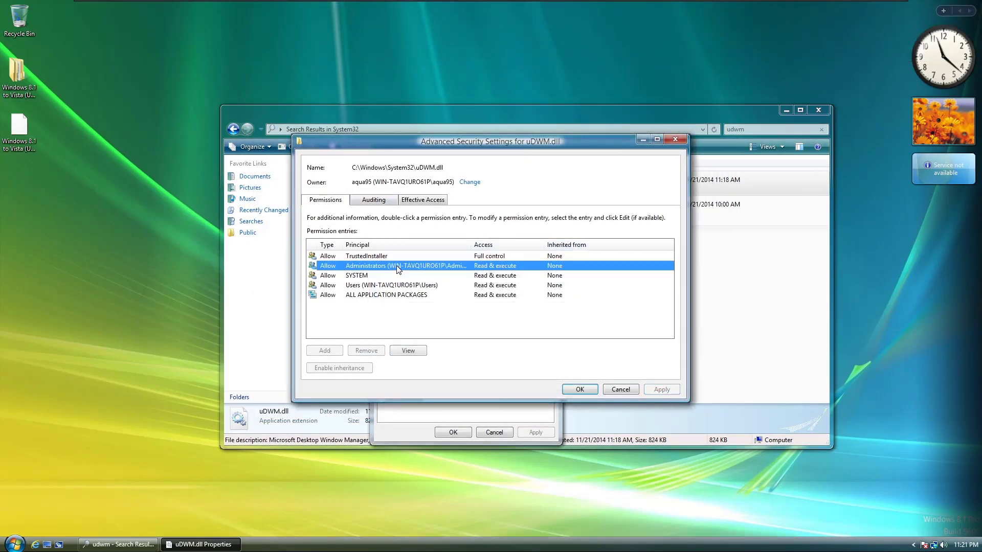
click(408, 350)
click(699, 408)
click(580, 389)
Step: Give the Administrators group Full control of uDWM.dll and close its properties
click(523, 300)
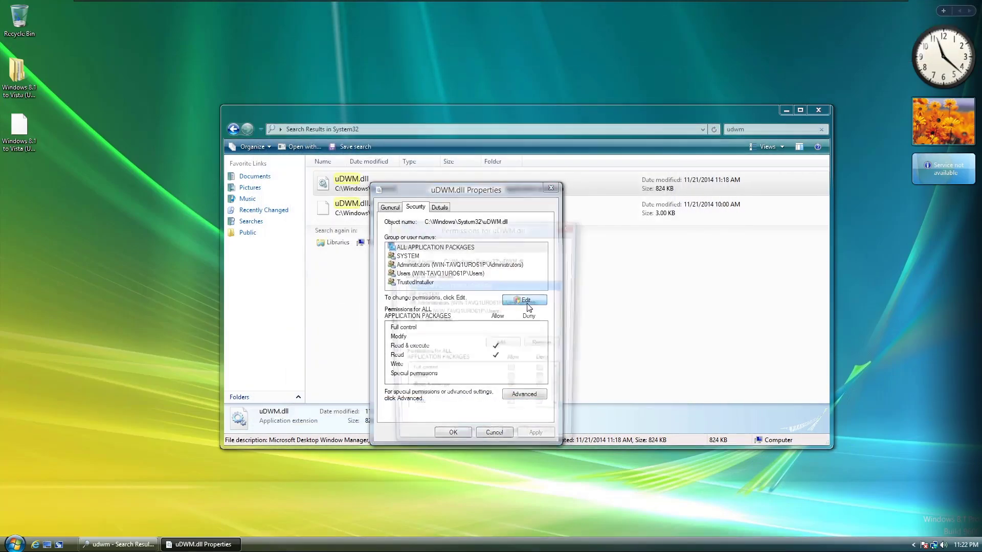
click(450, 303)
click(512, 372)
click(469, 441)
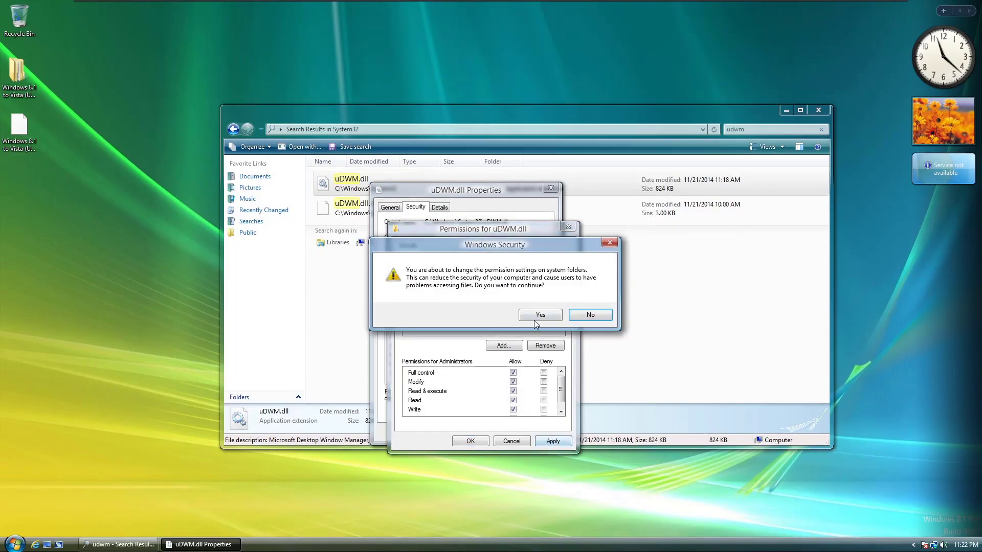
click(543, 313)
click(453, 432)
Step: Rename the original uDWM.dll to uDWM.dll.old and paste the patched uDWM.dll into System32
click(377, 178)
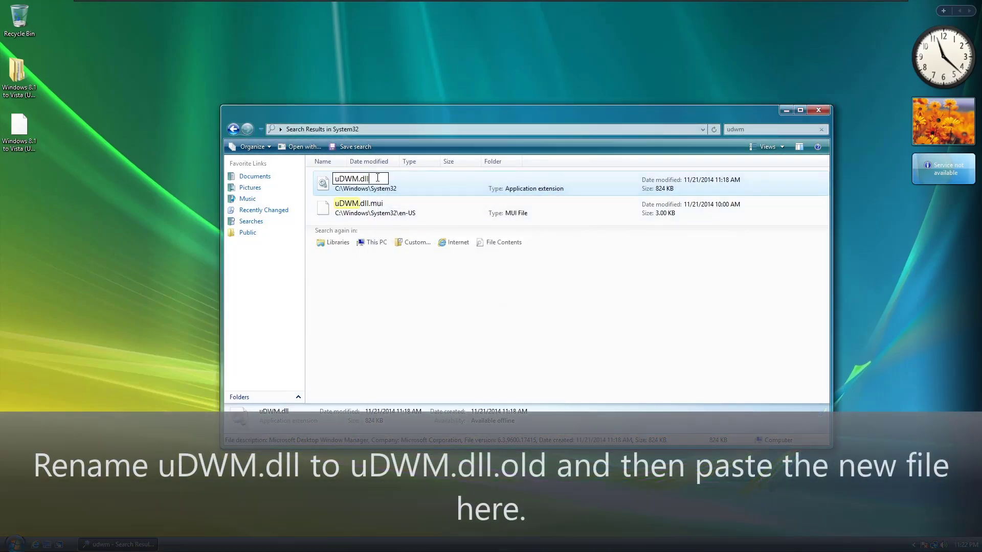
text(.old)
key(Return)
key(Return)
click(233, 128)
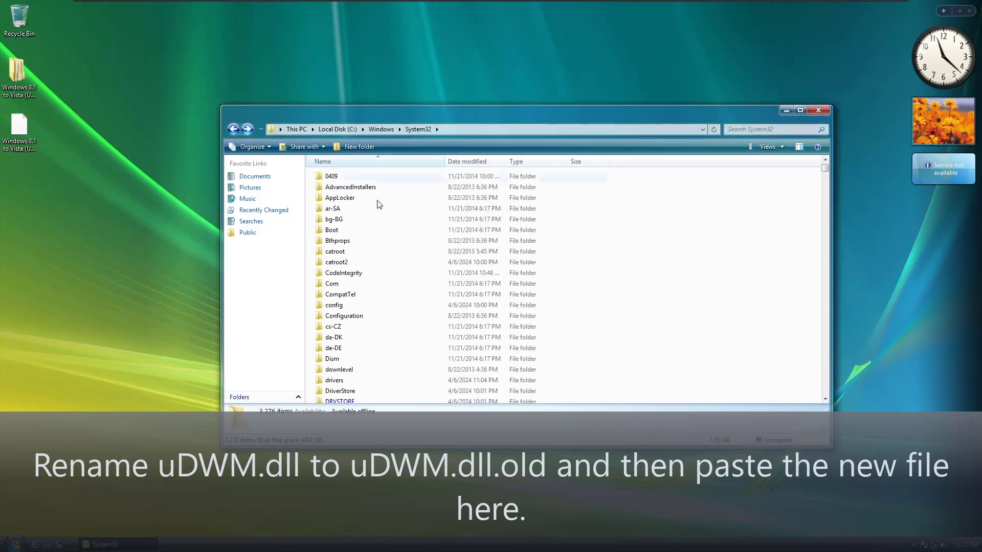
right_click(748, 258)
click(749, 306)
click(460, 201)
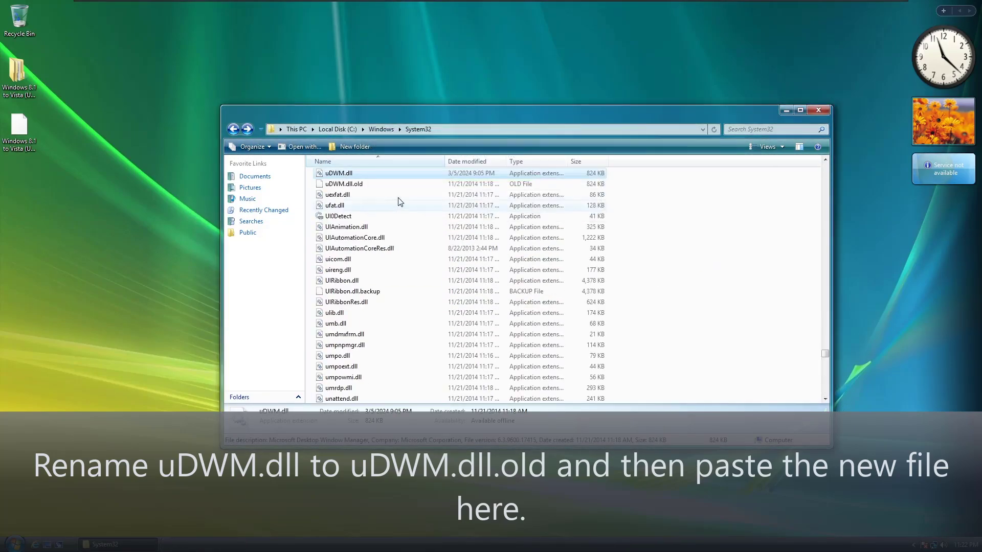
key(alt+F4)
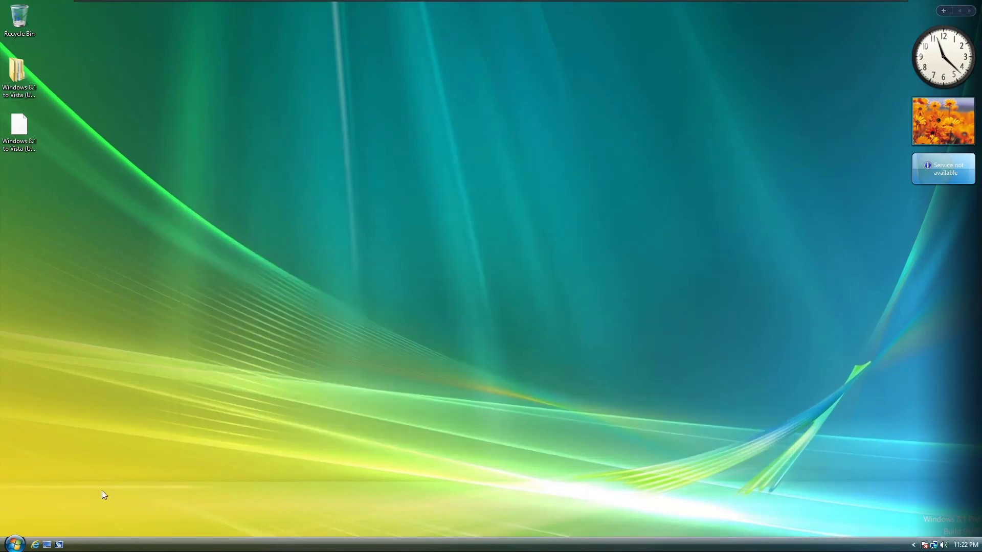
Step: Restart the computer from the Start power options
click(15, 544)
click(192, 527)
click(220, 514)
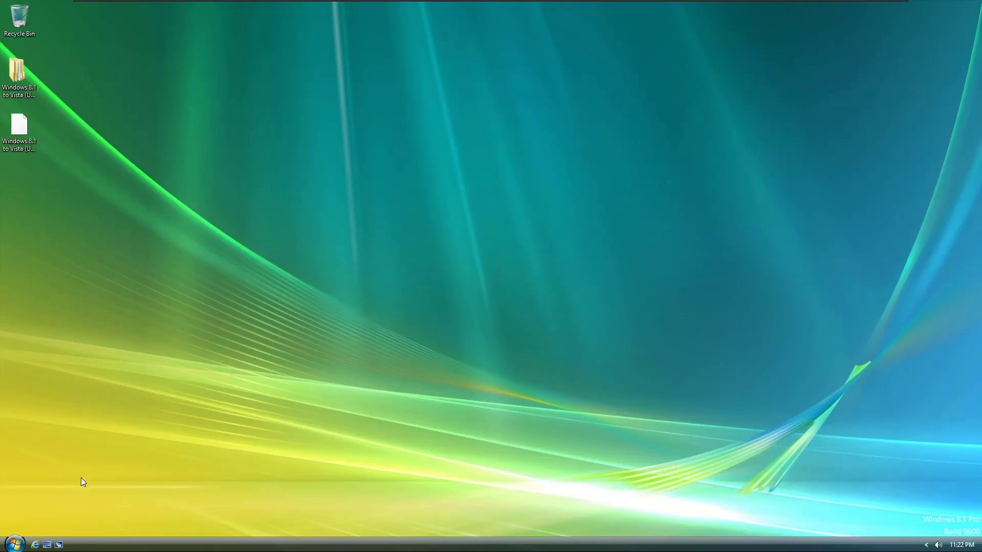
Step: After reboot, open This PC and view the About Windows box via winver
key(super)
click(153, 403)
drag(427, 124, 456, 109)
key(super+r)
key(Return)
drag(147, 30, 241, 186)
drag(304, 173, 267, 130)
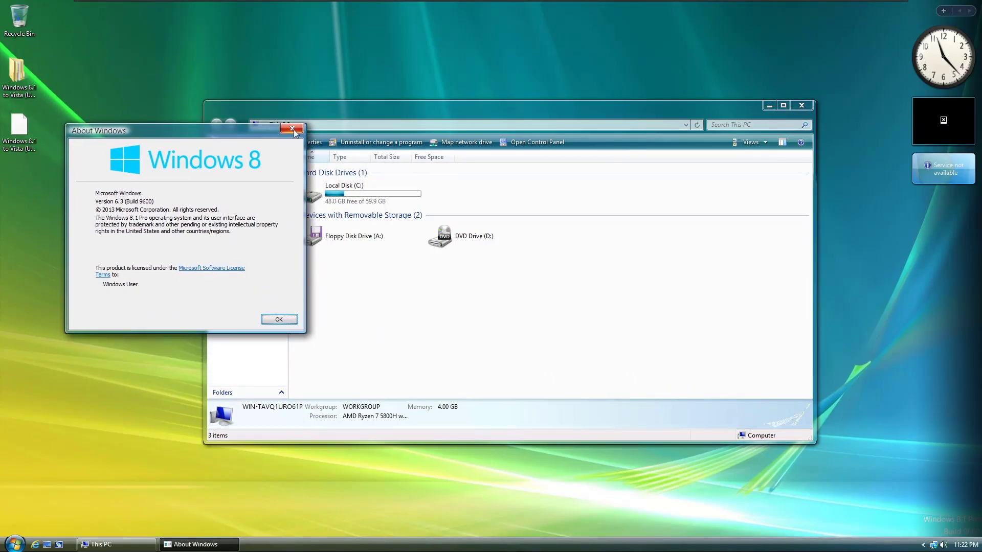
drag(80, 129, 94, 133)
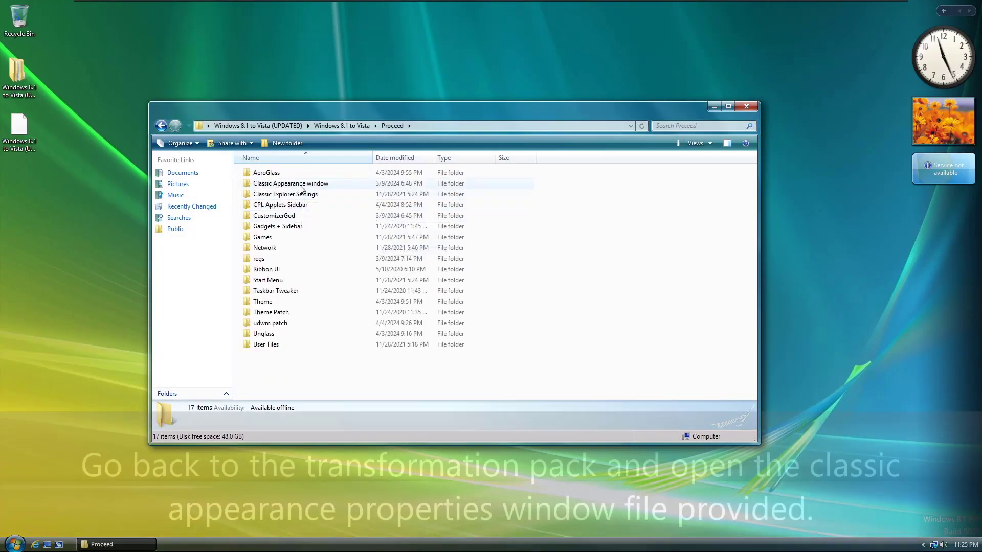
Step: Launch Themes_W10_x64 from the Classic Appearance folder and set the Title Bar - Active font size to 9
click(263, 186)
double_click(263, 187)
double_click(280, 186)
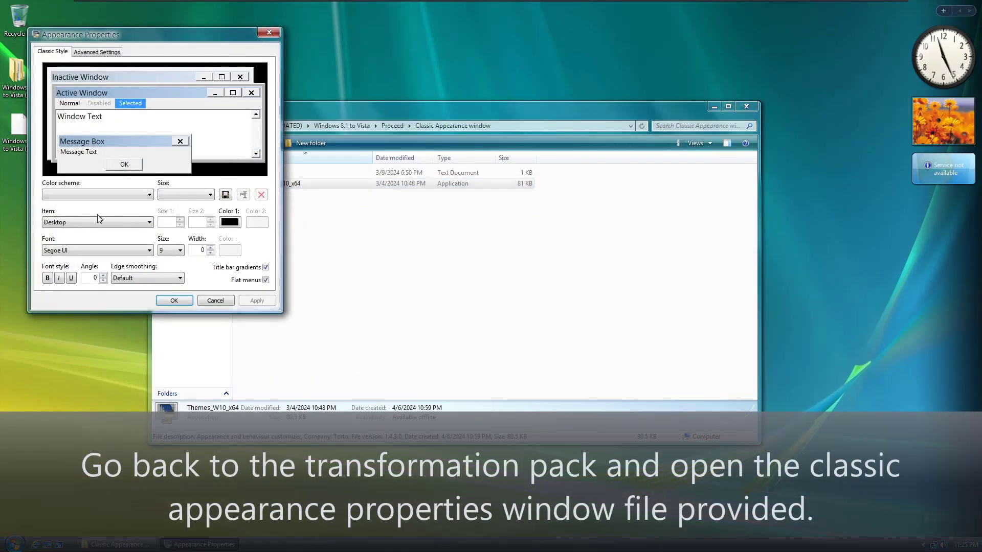
click(102, 222)
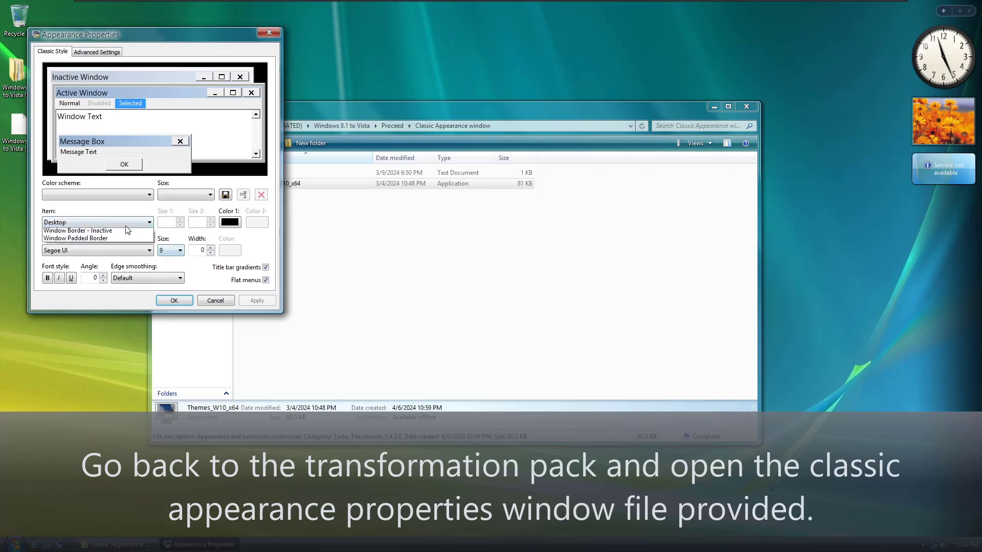
click(76, 318)
click(165, 251)
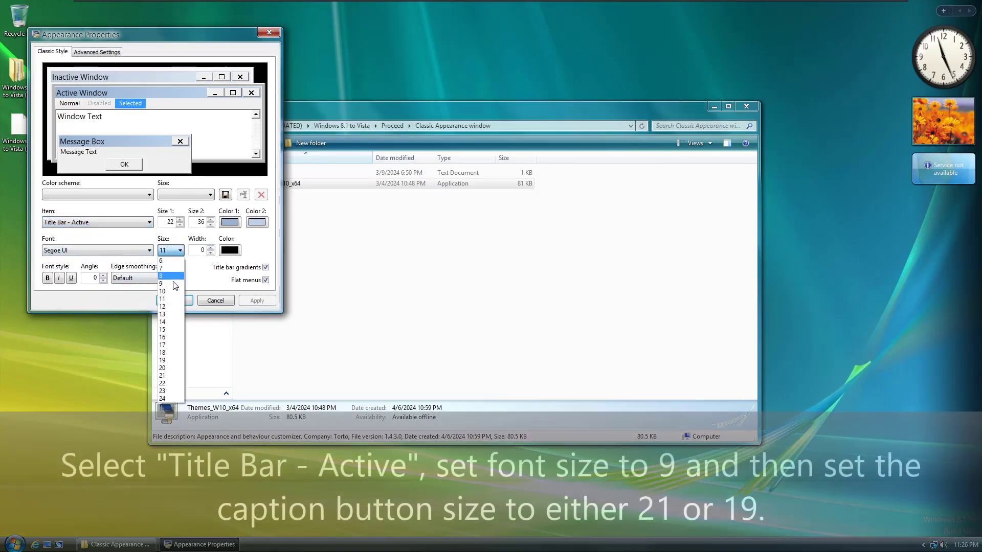
click(166, 284)
Step: Try caption button sizes against the Explorer window, settling on and applying size 21
click(180, 225)
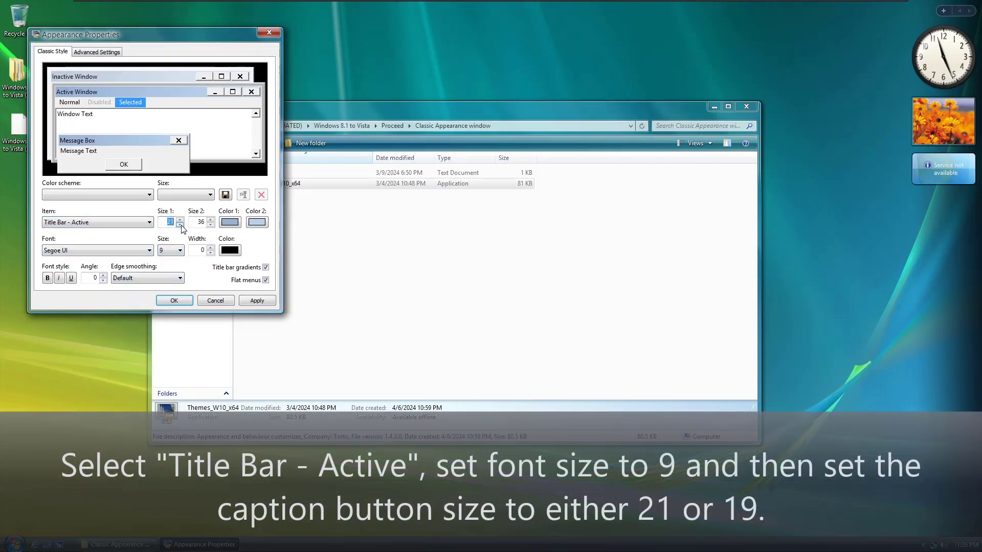
click(257, 300)
click(728, 107)
key(super+Down)
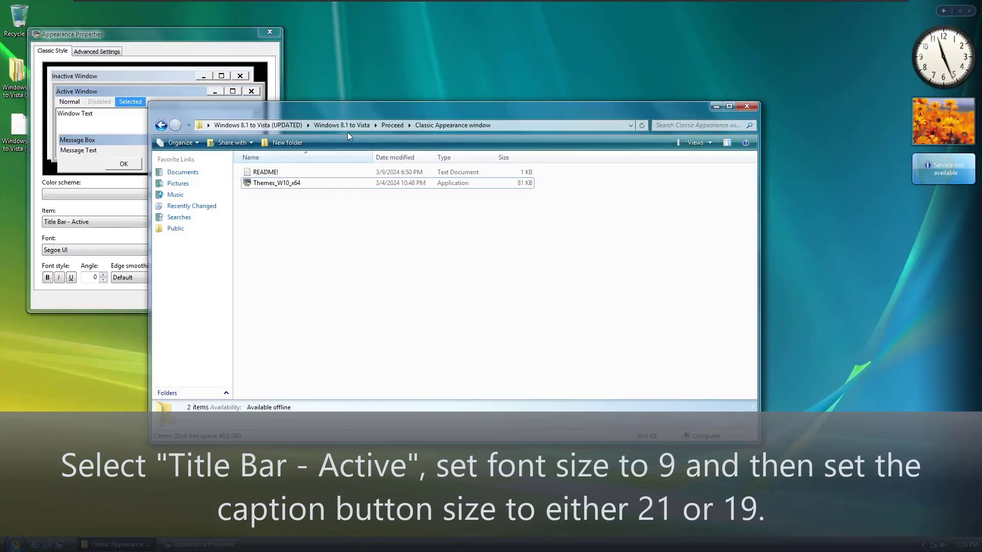
click(239, 94)
click(180, 218)
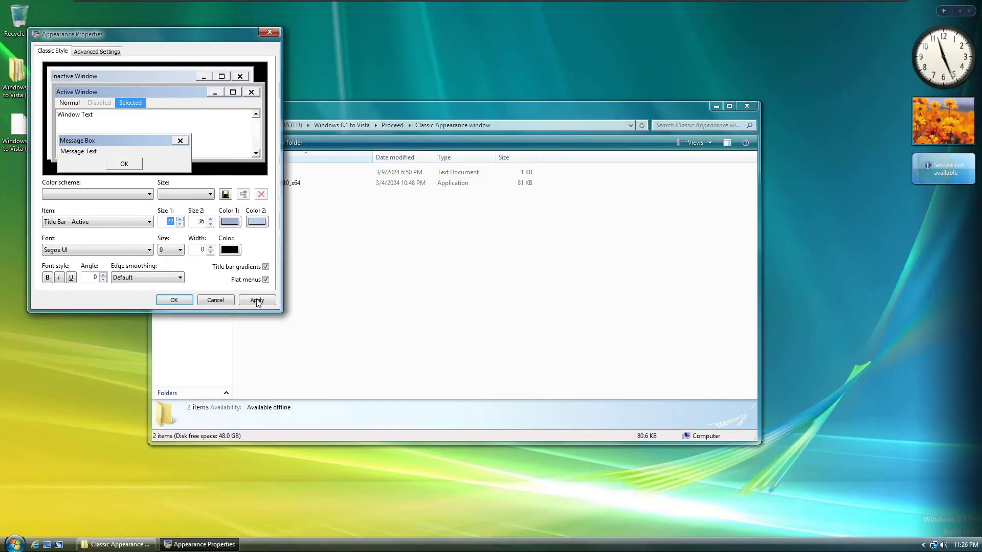
click(257, 300)
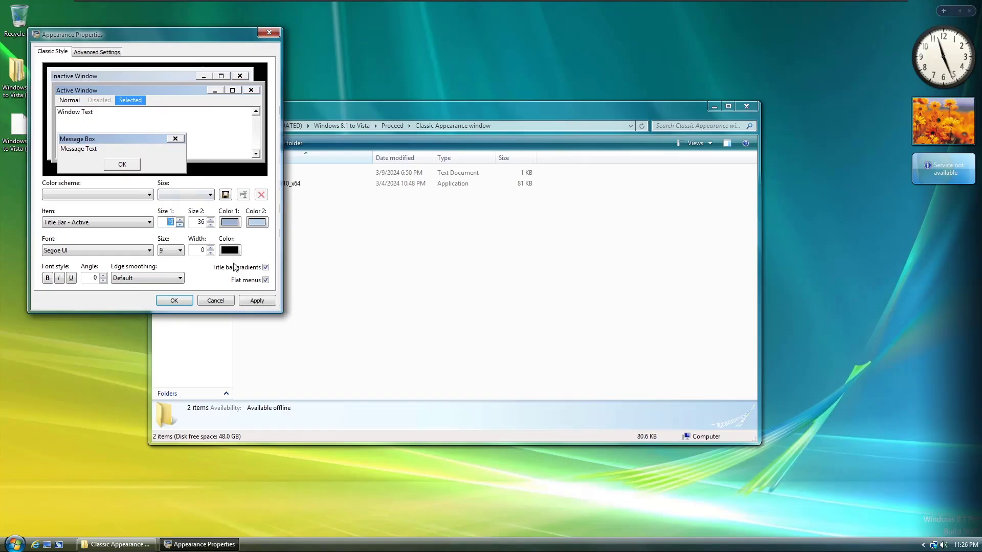
click(732, 105)
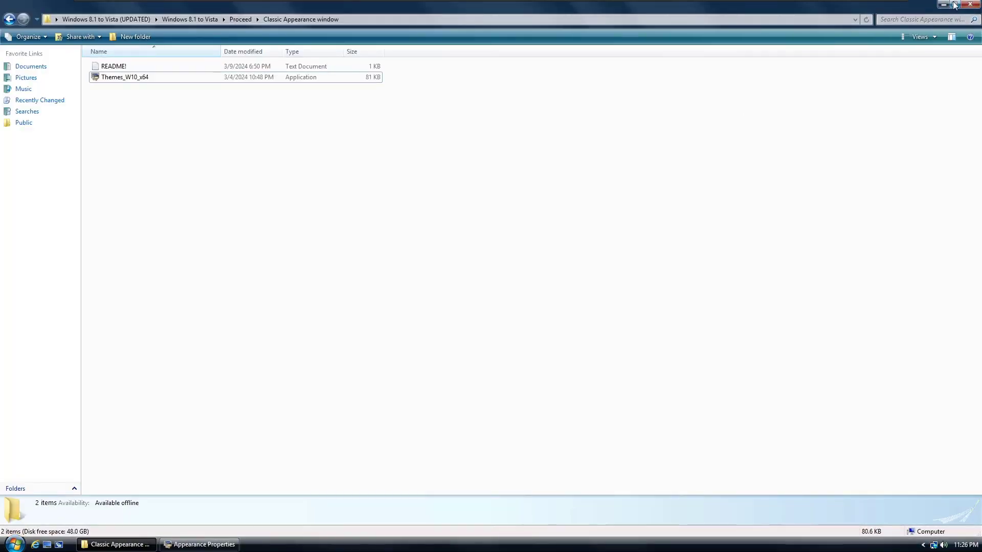
click(954, 5)
drag(460, 108, 537, 135)
click(180, 222)
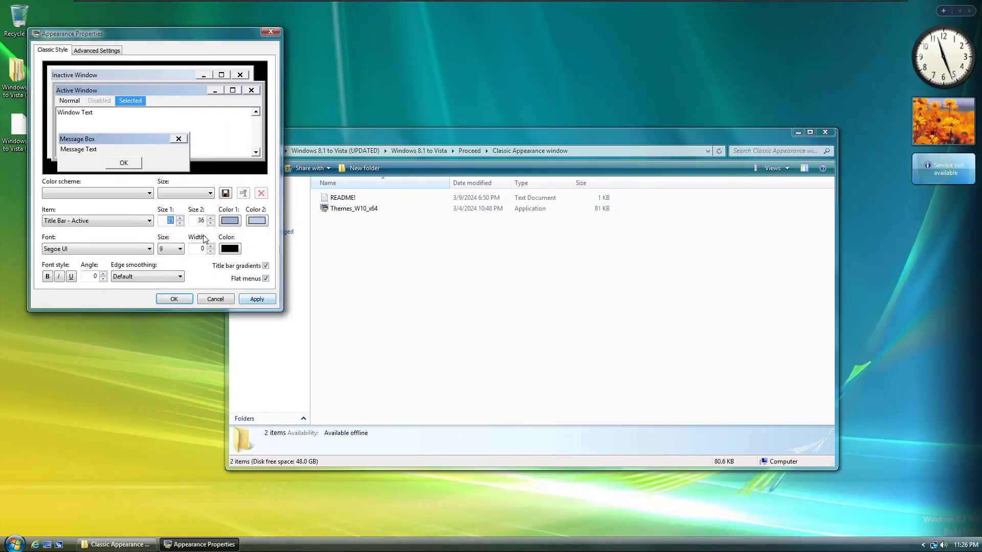
click(246, 300)
Step: Choose ClearType edge smoothing, confirm with OK, and check Explorer maximized and restored
click(148, 277)
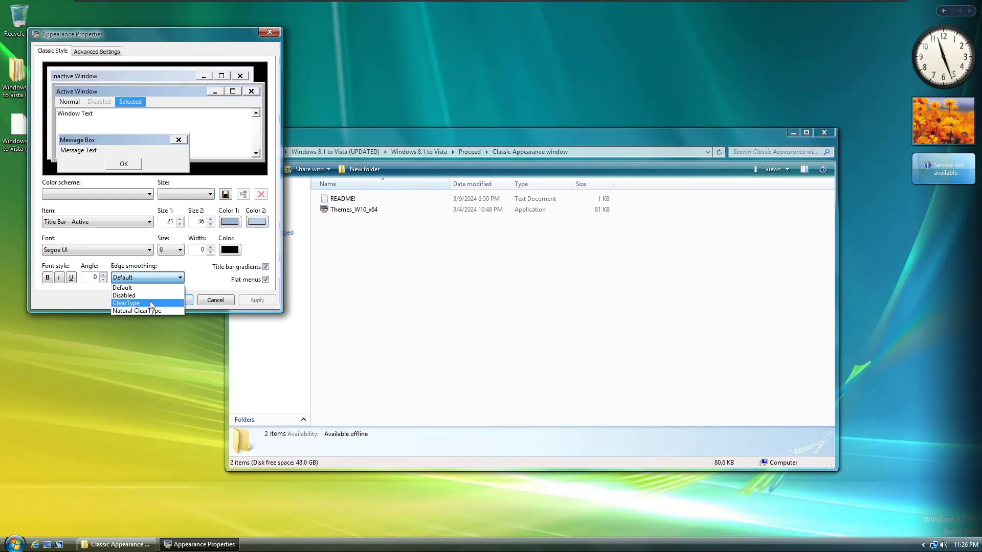
click(138, 308)
click(173, 300)
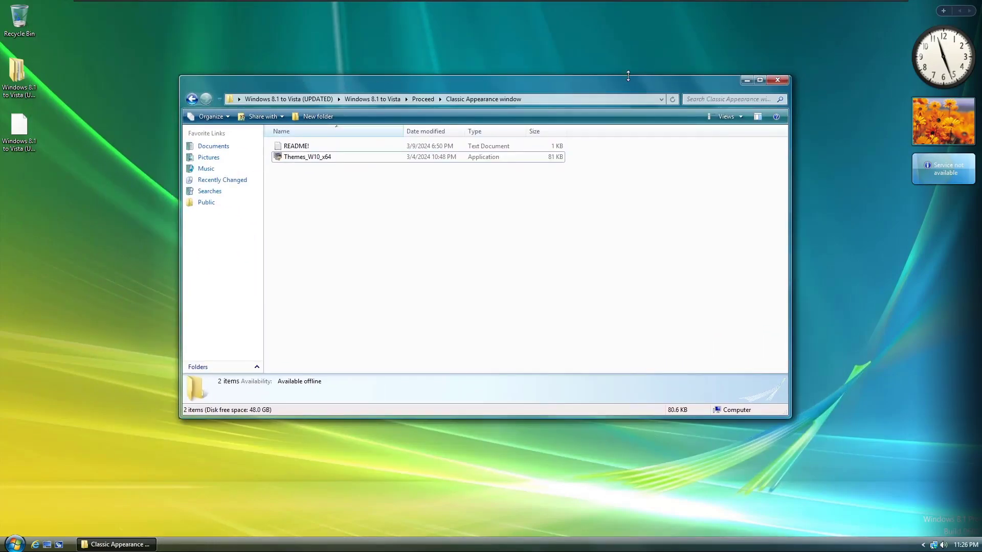
double_click(627, 78)
click(951, 7)
Step: Close the Explorer window and run winver from the Run box
click(767, 88)
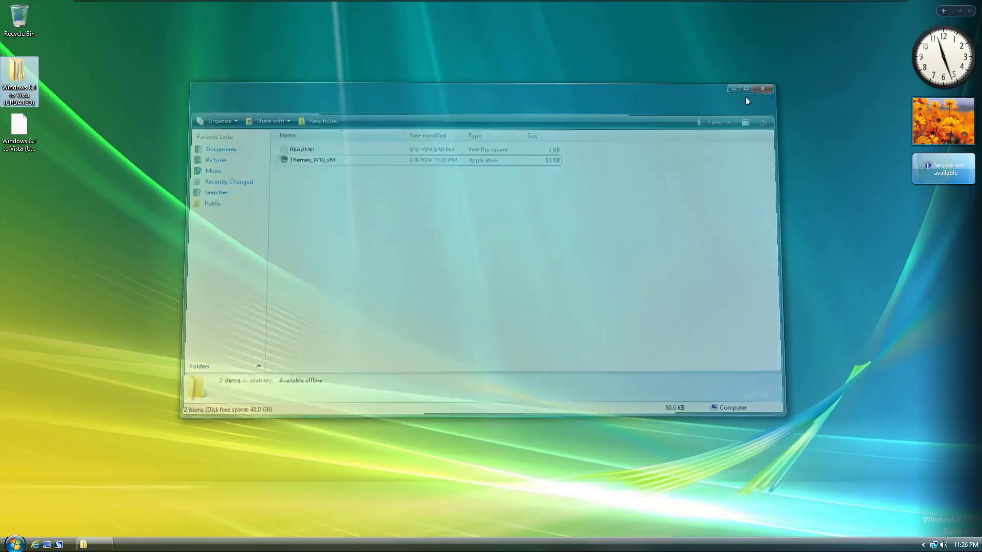
key(super+r)
key(Return)
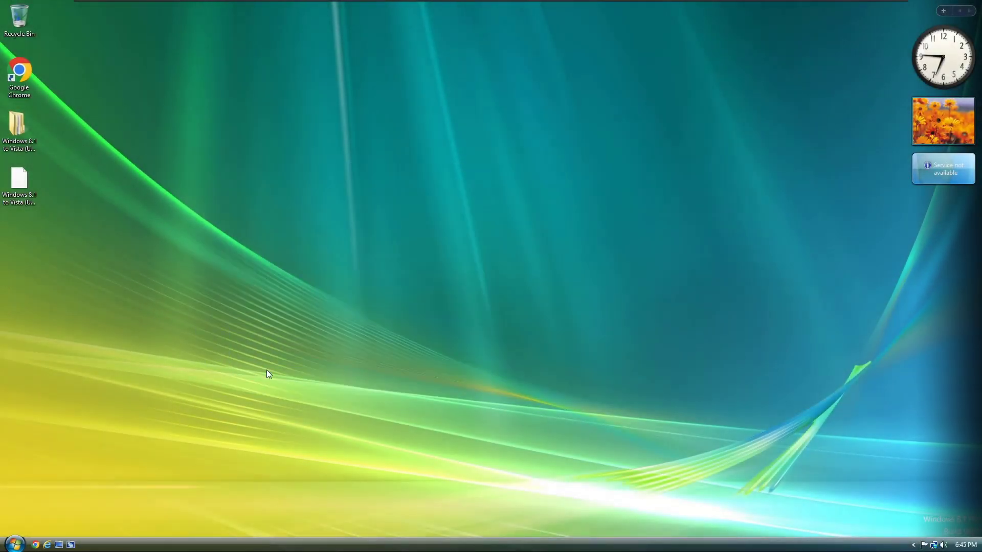
Step: Refresh the desktop, then run winver again from the Run box
right_click(328, 345)
click(360, 379)
key(super+r)
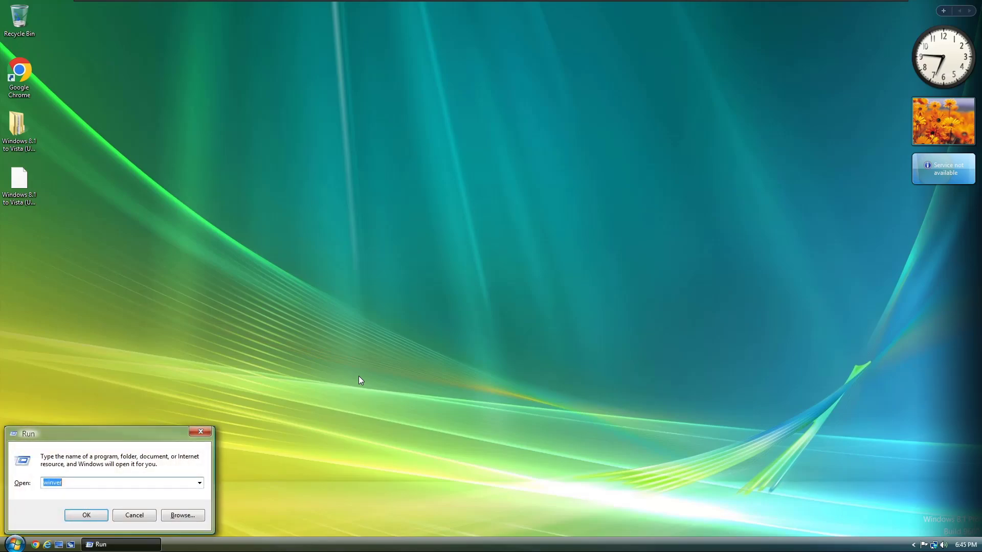
key(Return)
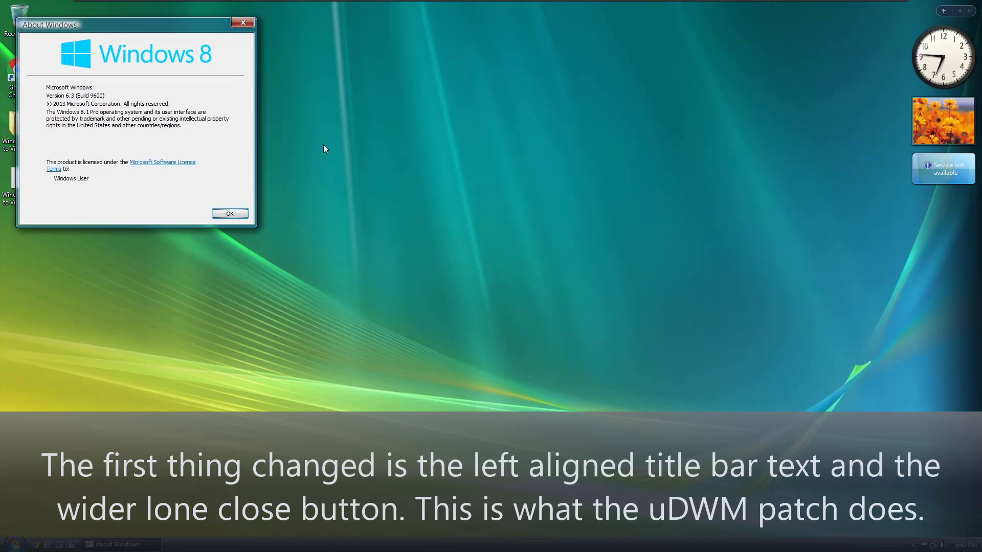
Step: Move the About Windows box to the screen centre to view it, then close it
drag(172, 36, 403, 178)
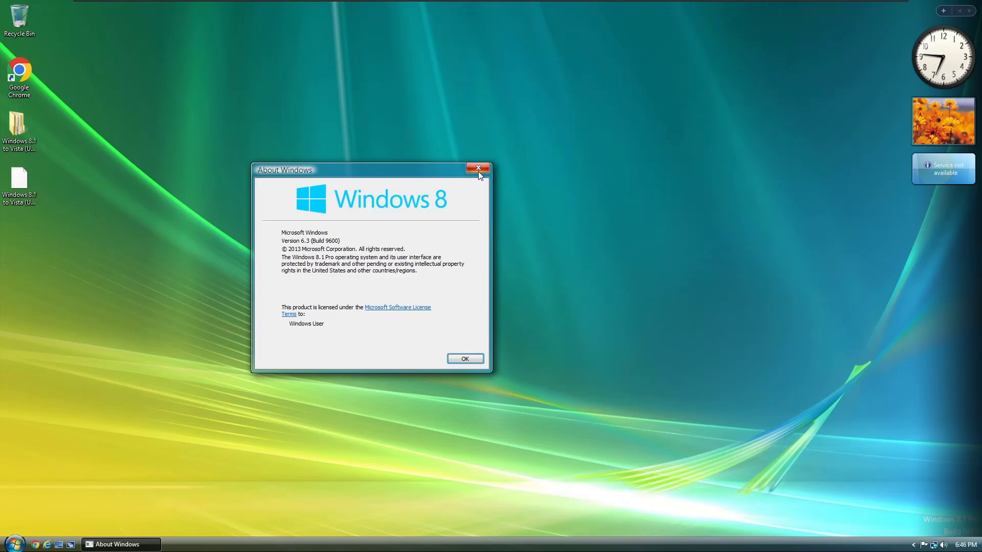
click(479, 172)
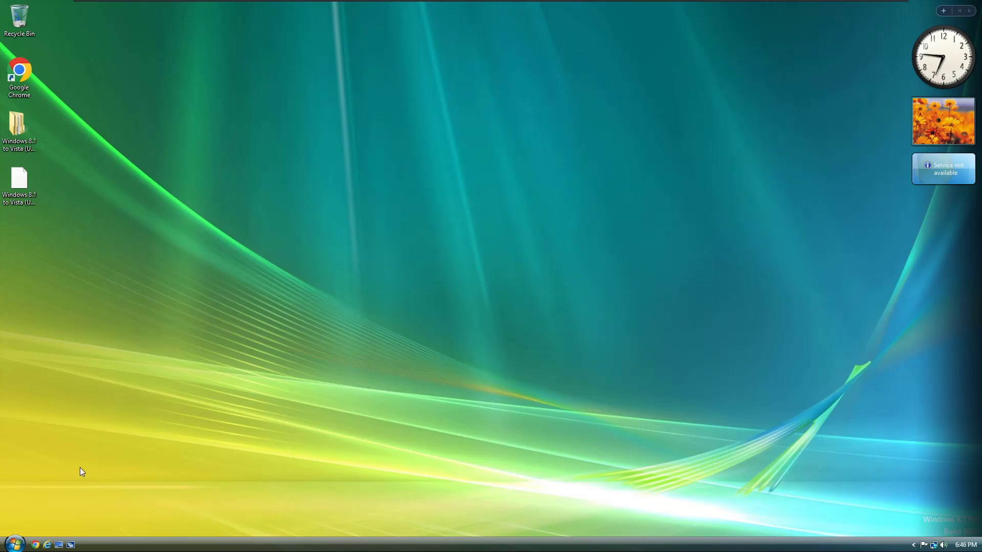
Step: Open This PC from the Start orb menu
click(15, 544)
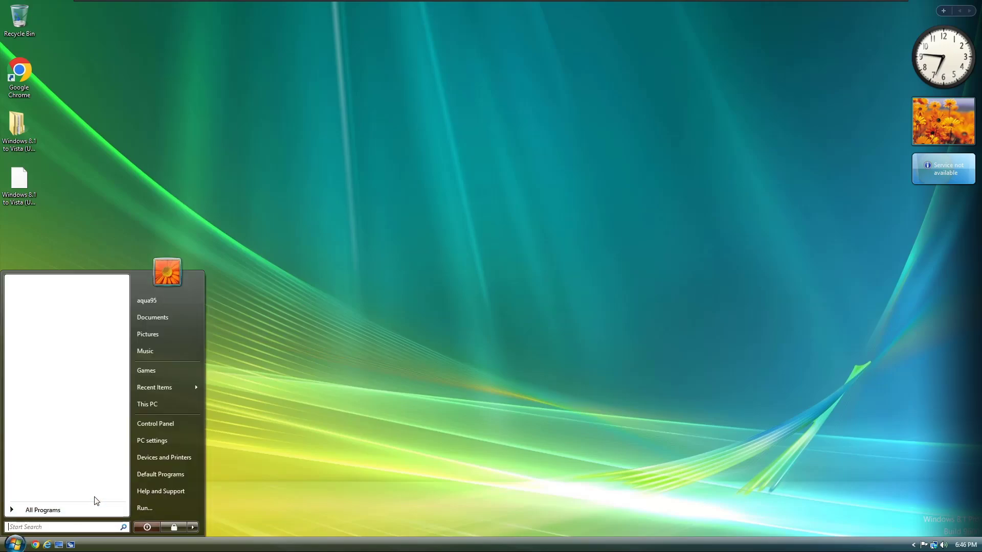
click(163, 408)
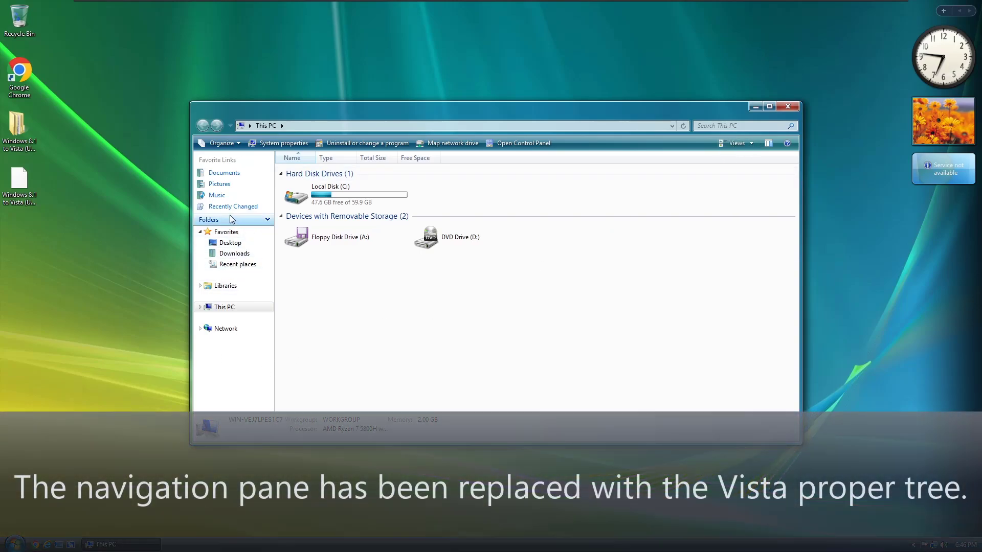
Step: Collapse and re-expand the folder tree, then enable Show all folders in the navigation pane
click(232, 220)
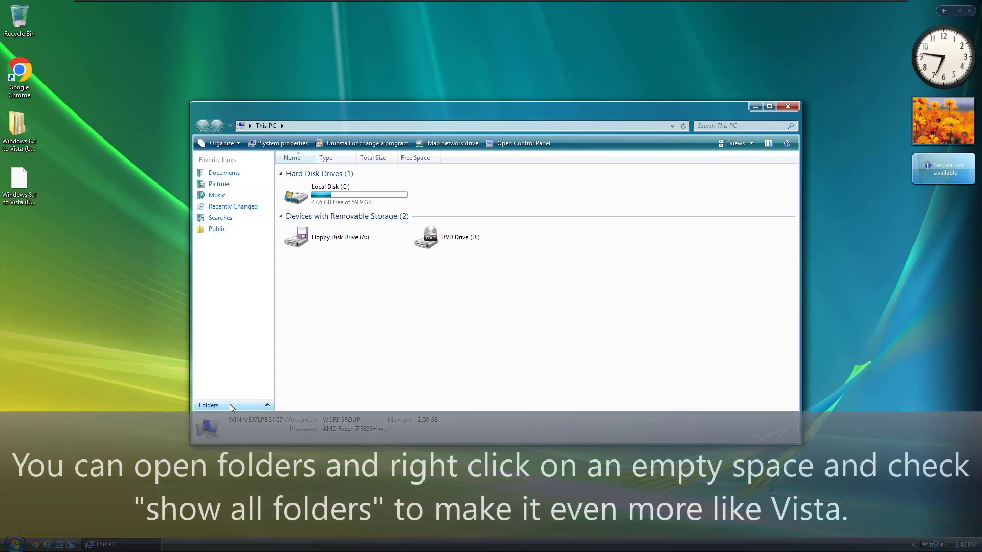
click(229, 405)
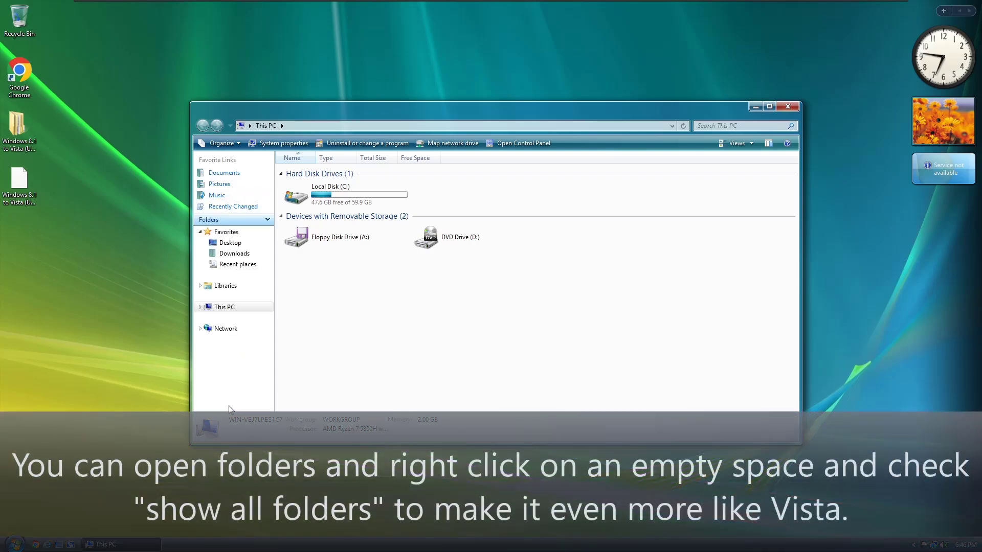
right_click(226, 365)
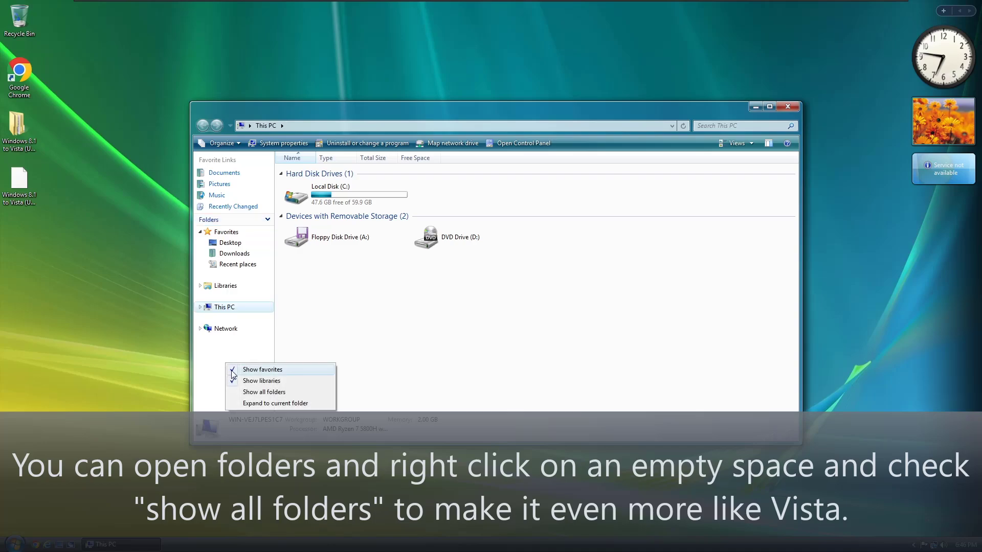
click(238, 391)
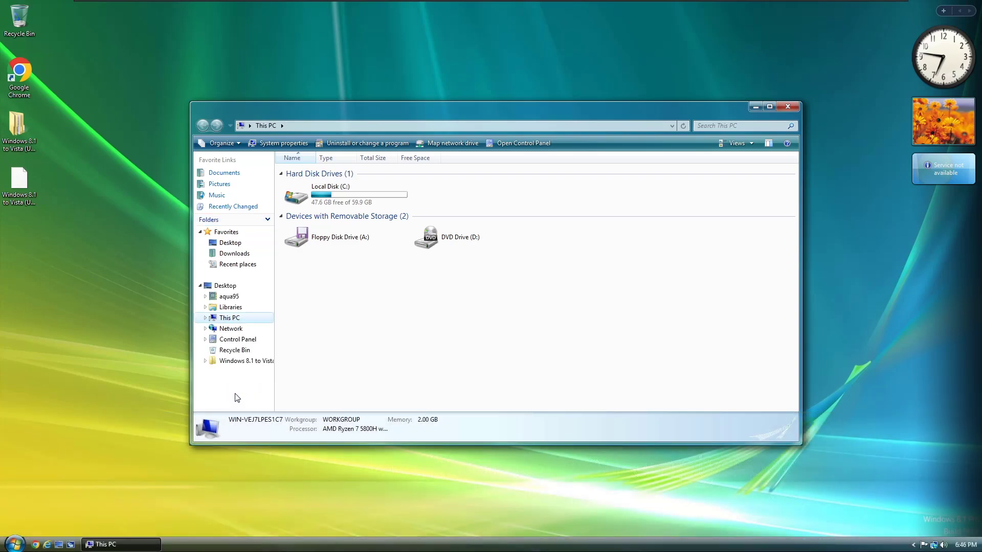
Step: Hide Libraries and Favorites from the navigation pane, then close This PC
right_click(226, 392)
click(235, 408)
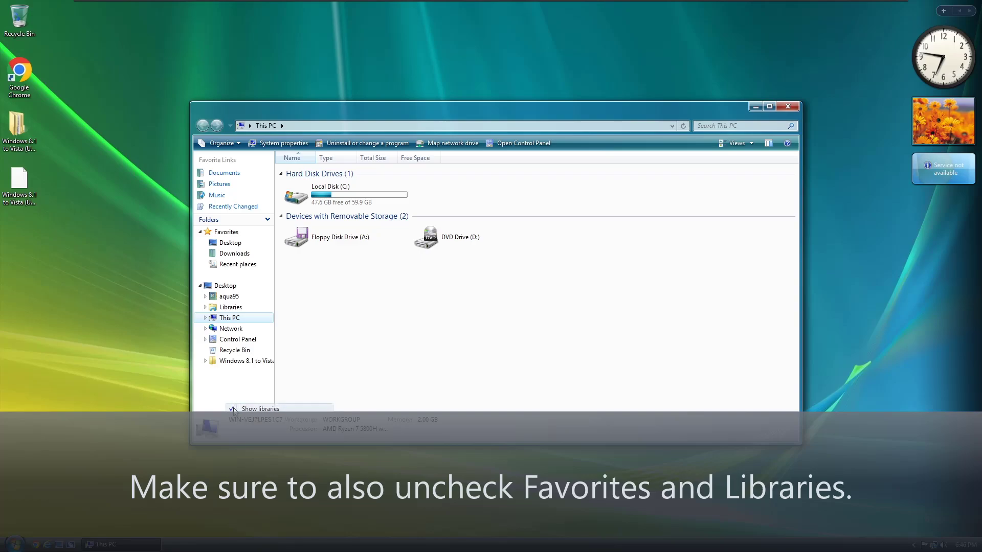
right_click(226, 394)
click(241, 400)
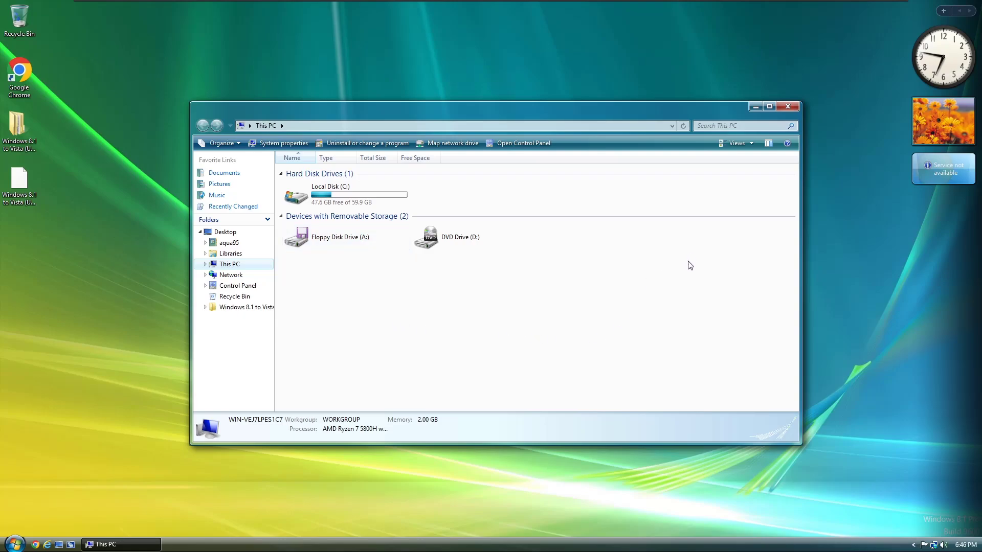
click(791, 107)
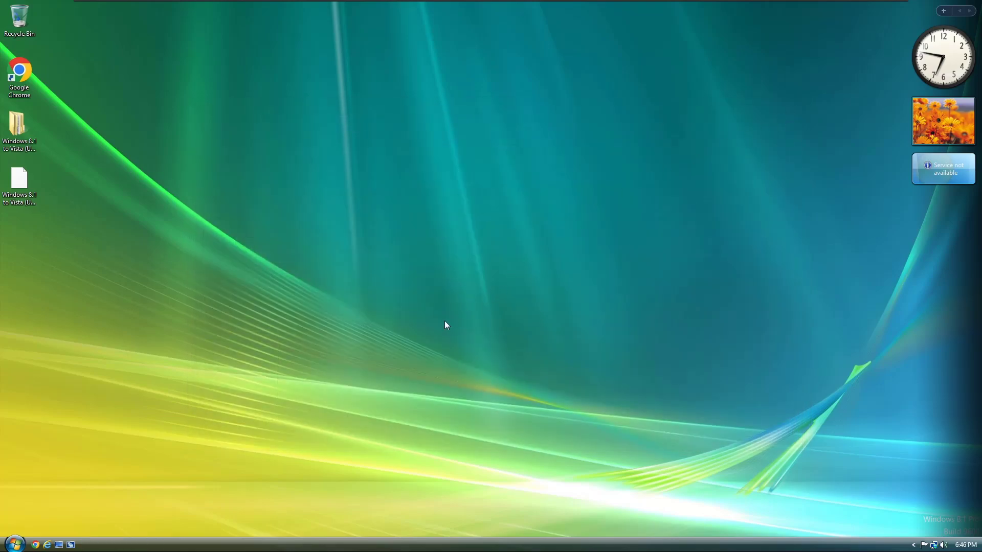
Step: Reopen This PC from Start, maximize and restore it, then nudge it left and down
click(15, 544)
click(153, 400)
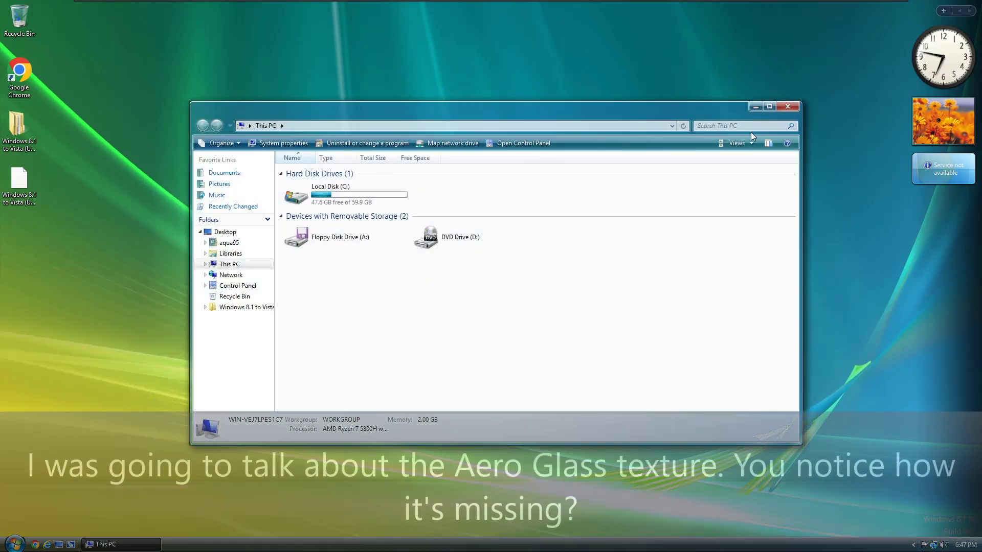
click(769, 106)
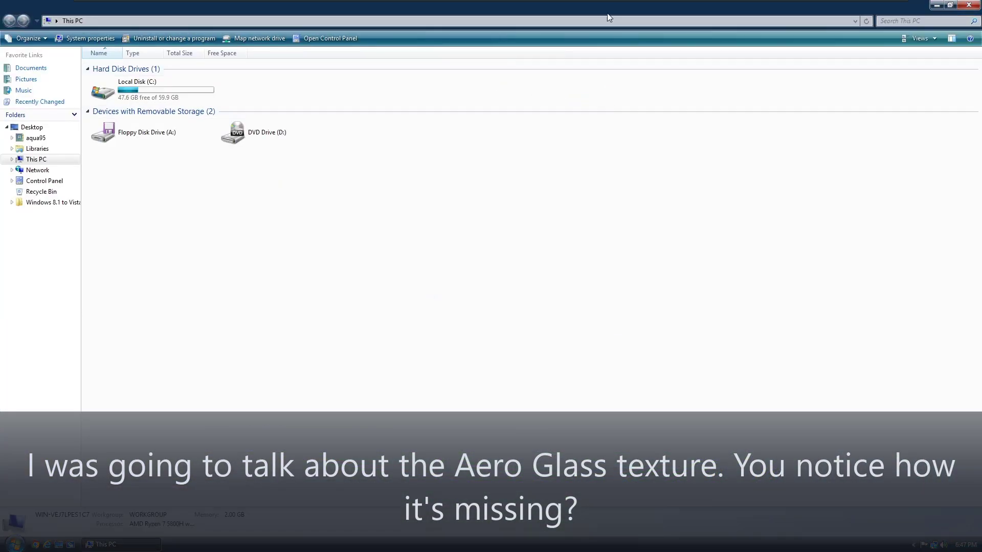
click(949, 4)
drag(436, 109, 397, 121)
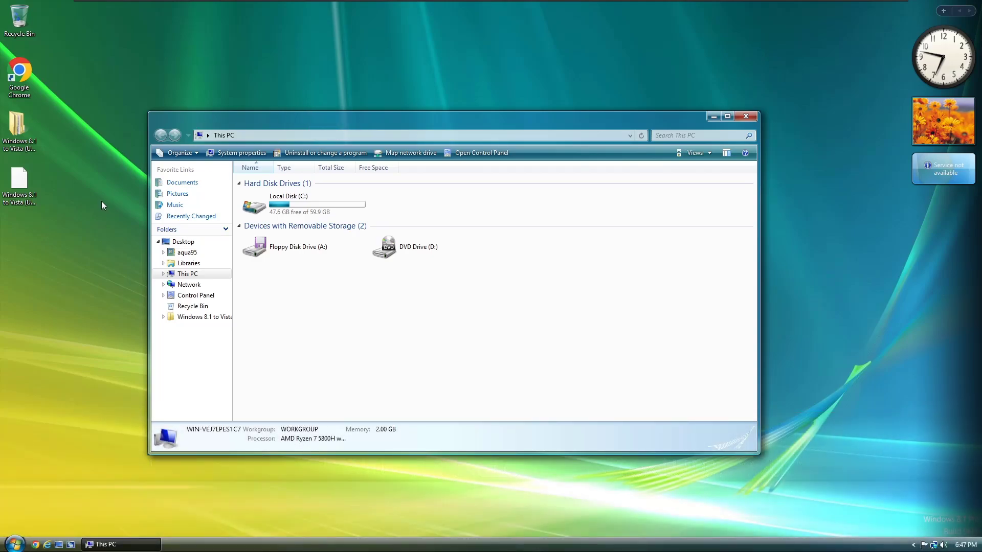
Step: Log off Windows from the Start menu's power options
click(14, 543)
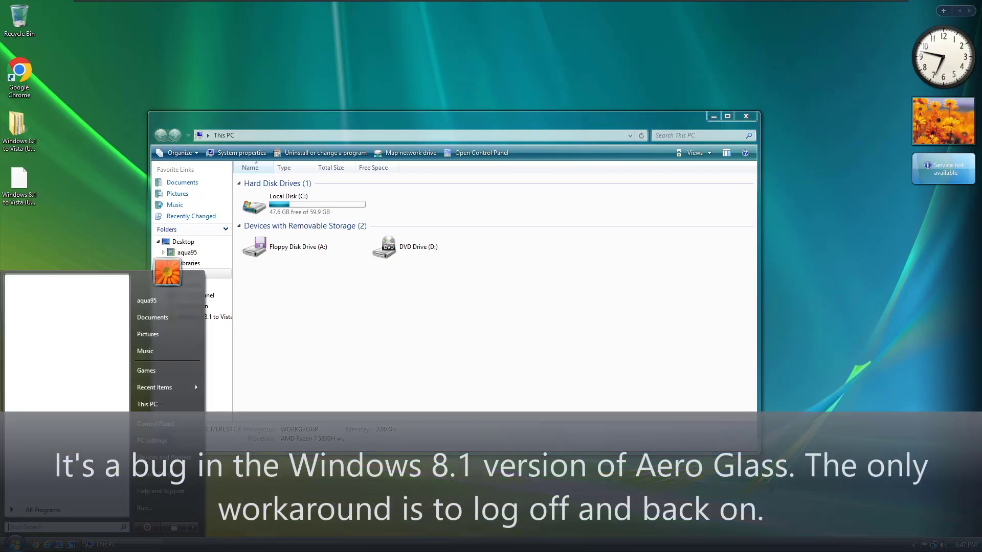
click(198, 528)
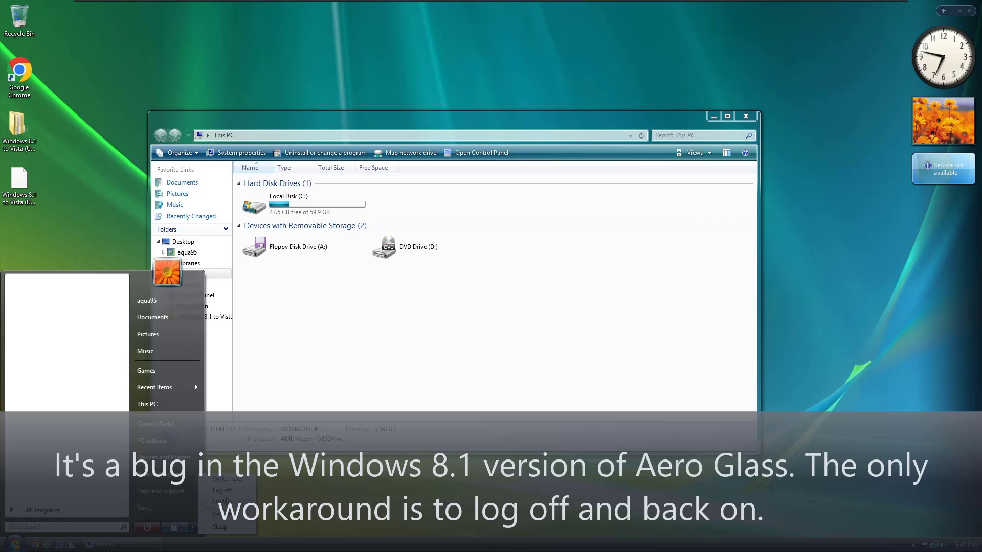
click(227, 492)
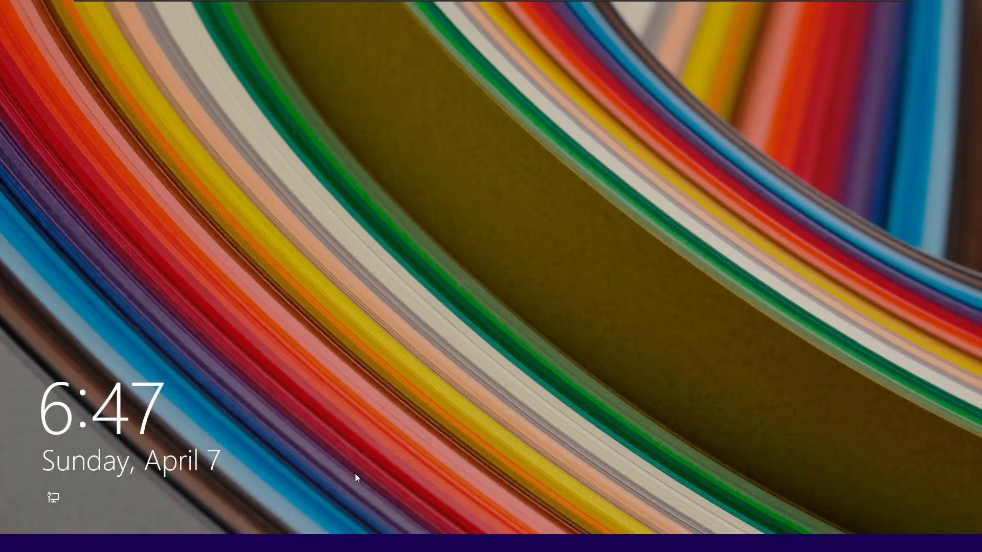
Step: Dismiss the lock screen and sign back in to the user account
click(356, 478)
click(506, 270)
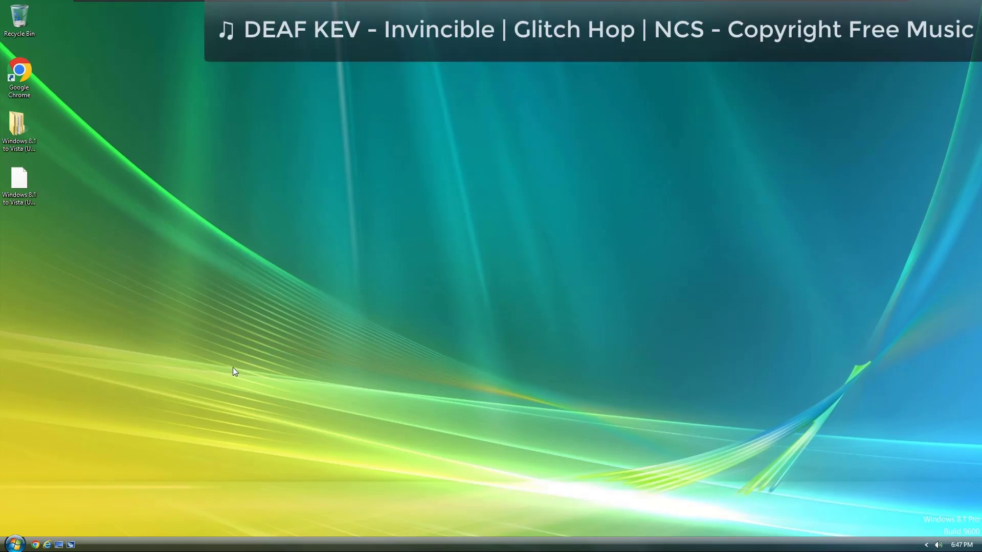
click(16, 543)
click(157, 409)
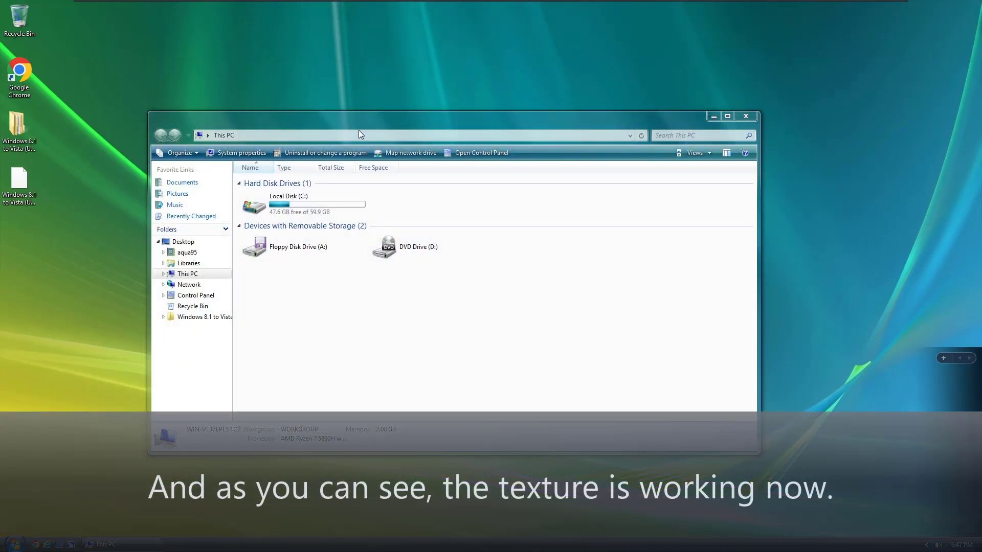
Step: Move the This PC window slightly, then maximize and restore it to check the glass
drag(360, 126, 313, 121)
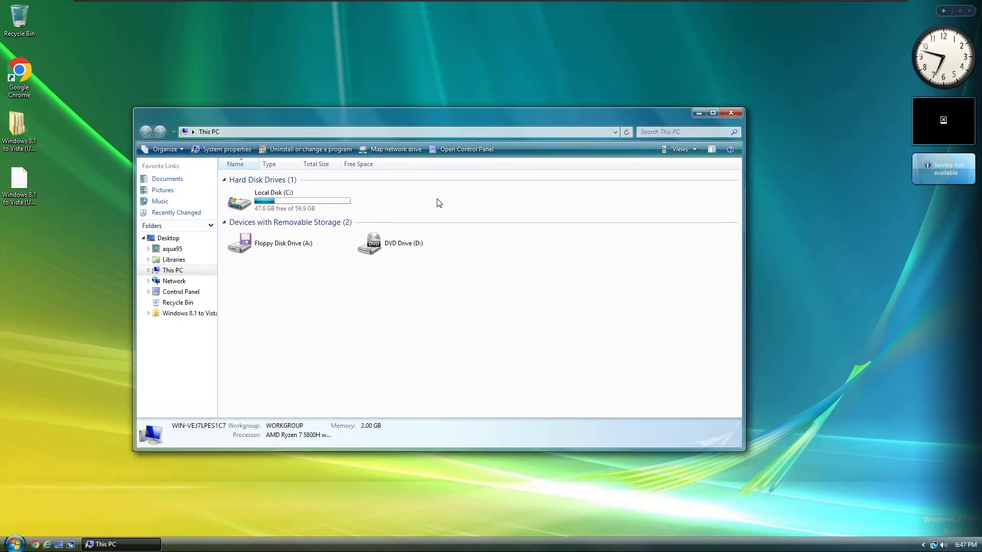
click(712, 112)
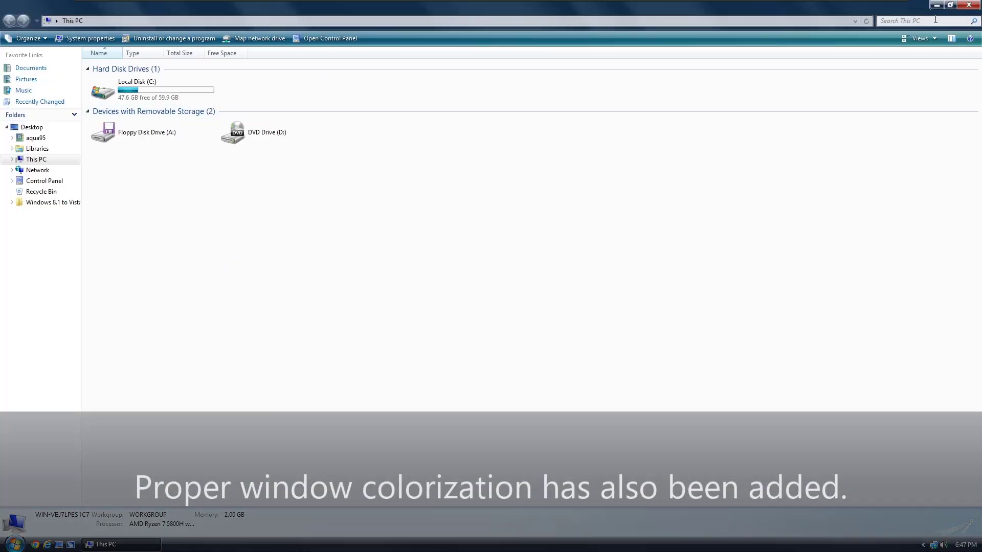
click(949, 5)
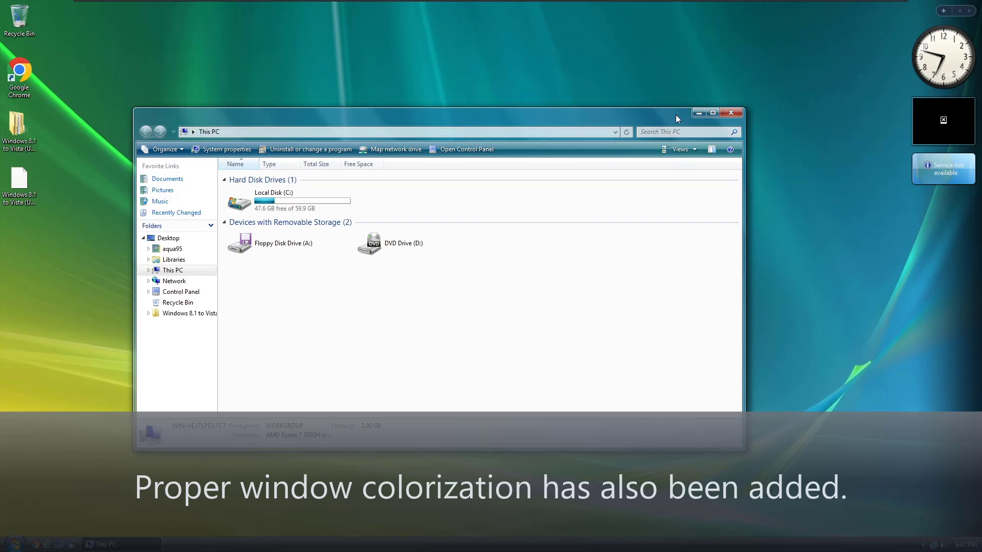
Step: Apply the Windows Vista RTM Aero (Shiny) theme in Personalization and minimize it
right_click(786, 297)
click(829, 400)
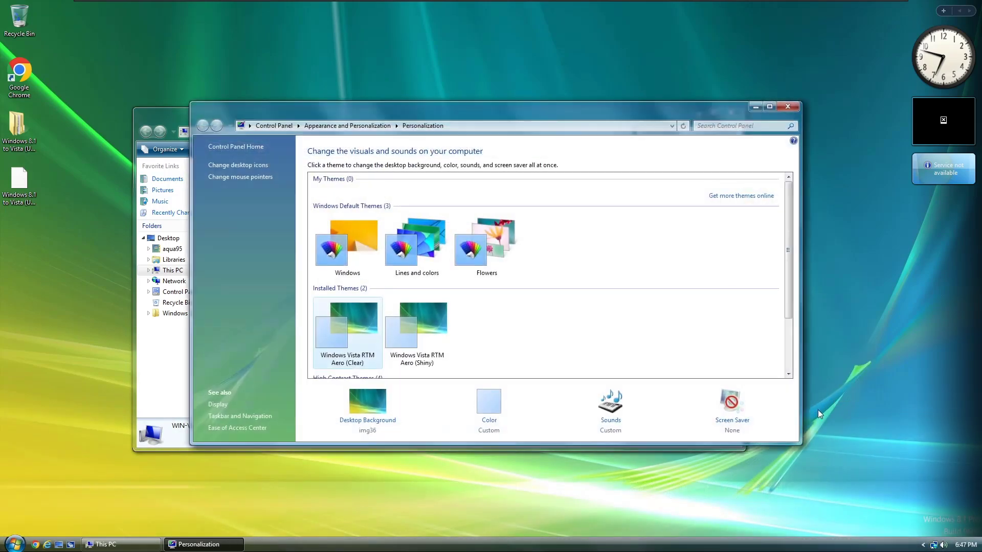
drag(517, 137, 614, 212)
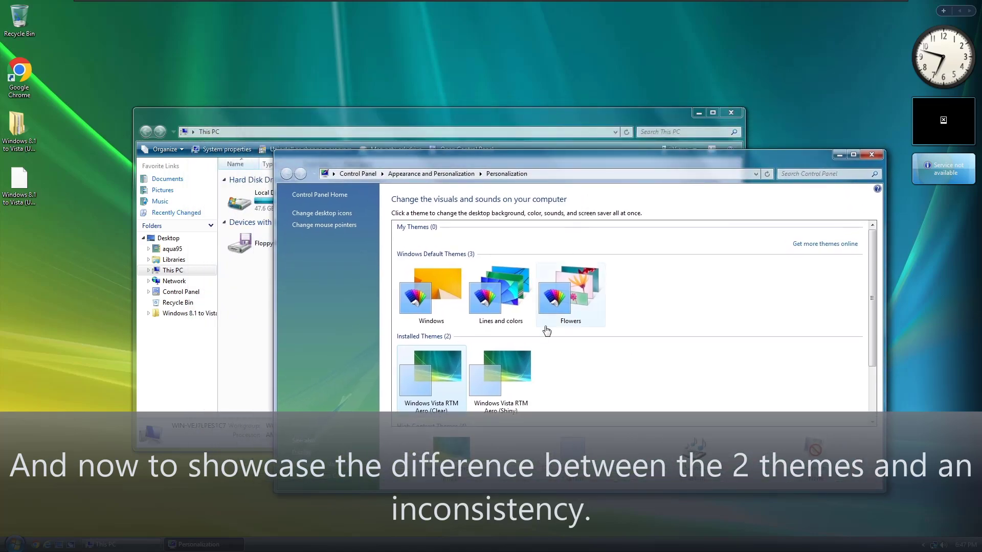
click(517, 382)
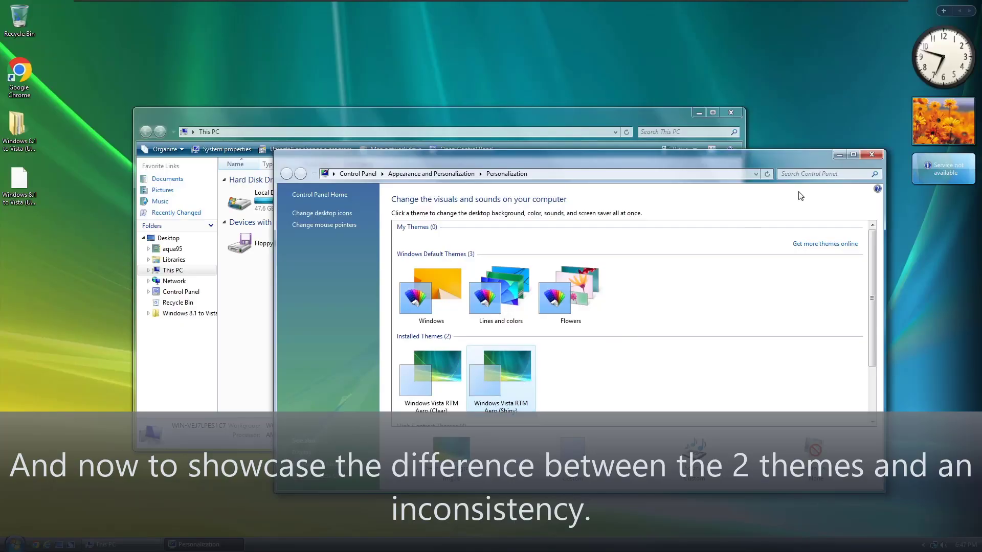
click(838, 155)
Step: Reposition the This PC window, then maximize and restore it to compare
drag(435, 119, 465, 93)
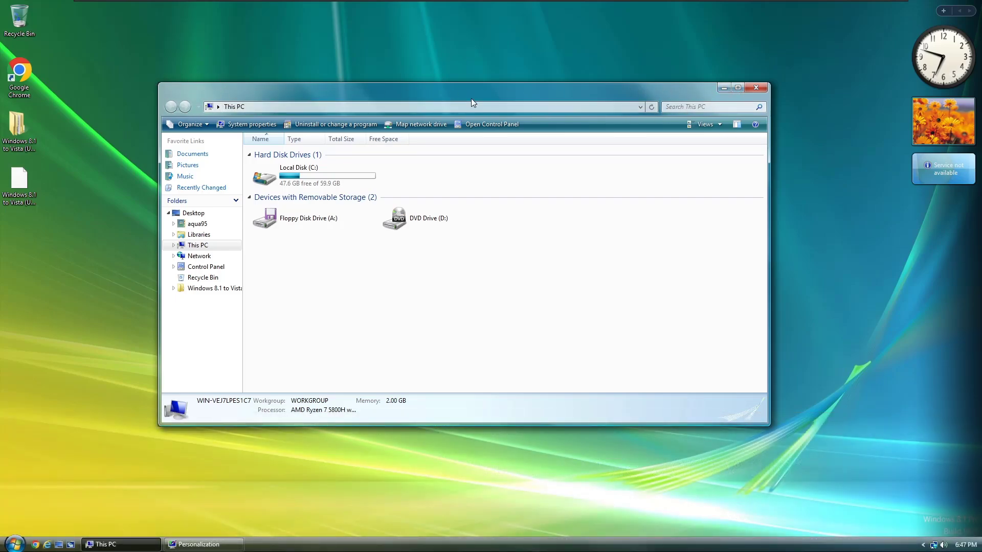
drag(462, 95, 471, 116)
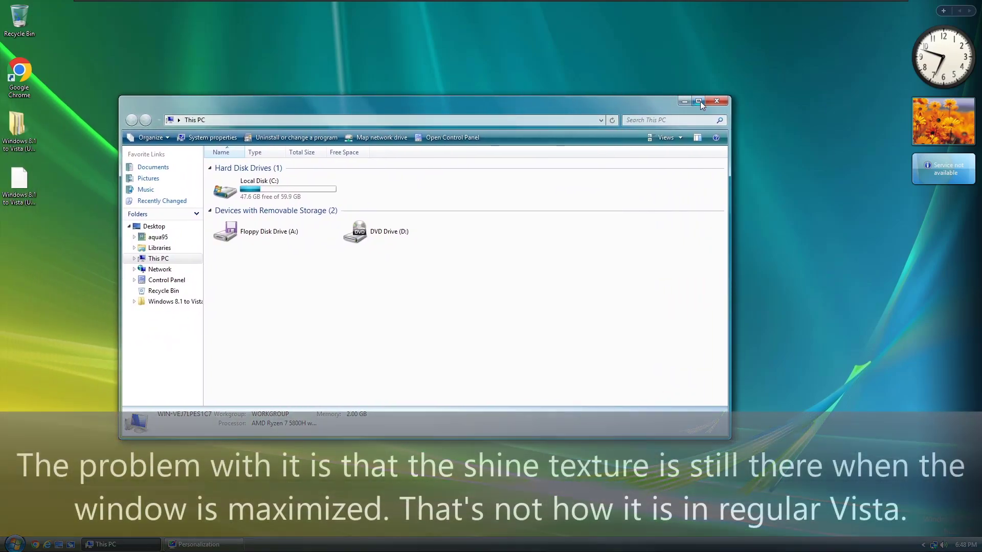
click(698, 102)
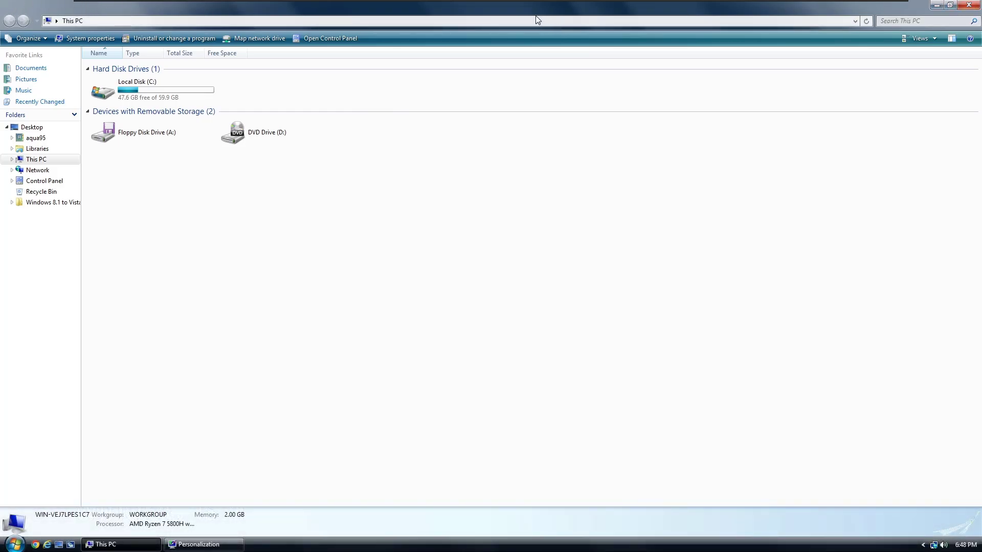
click(950, 5)
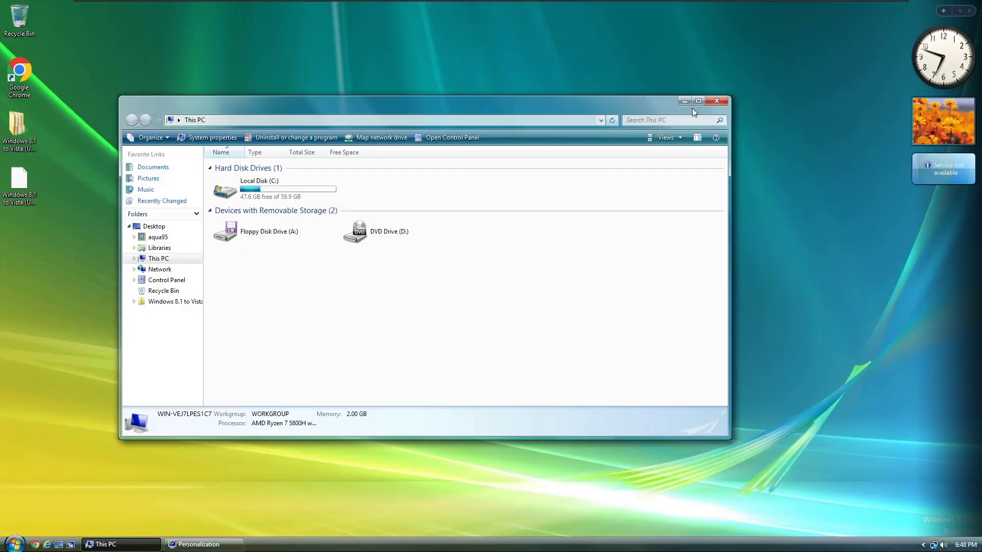
Step: Apply the Windows Vista RTM Aero (Clear) theme from Personalization and minimize it
click(220, 544)
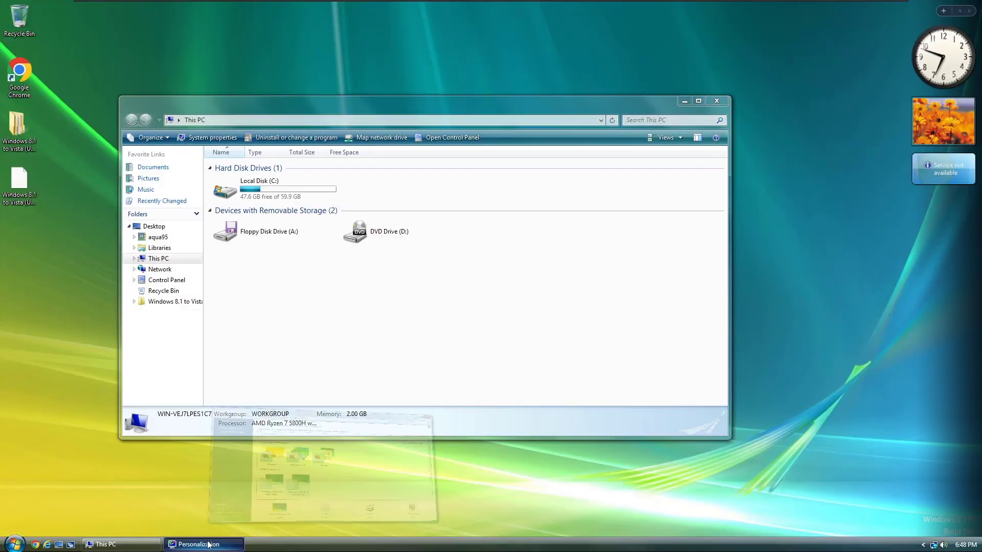
click(443, 389)
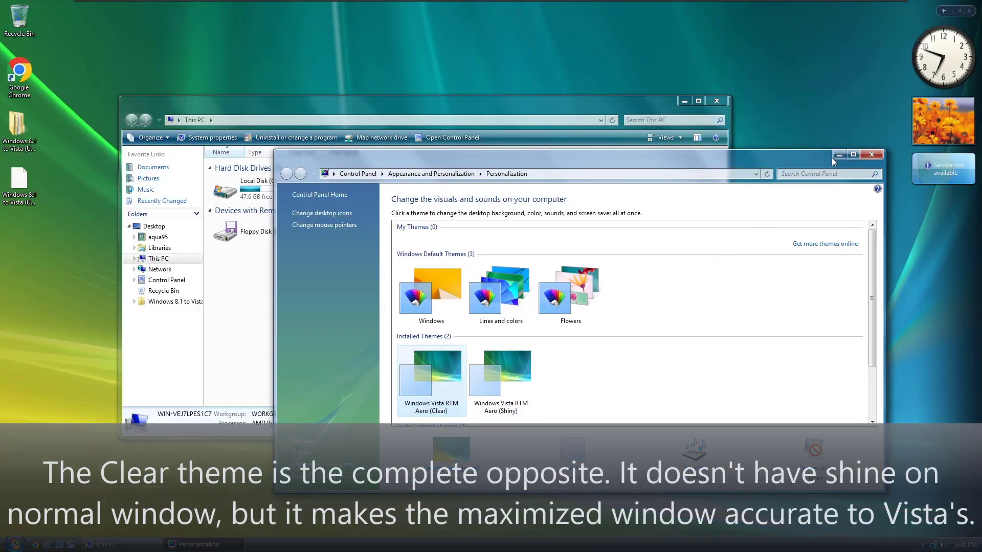
click(836, 156)
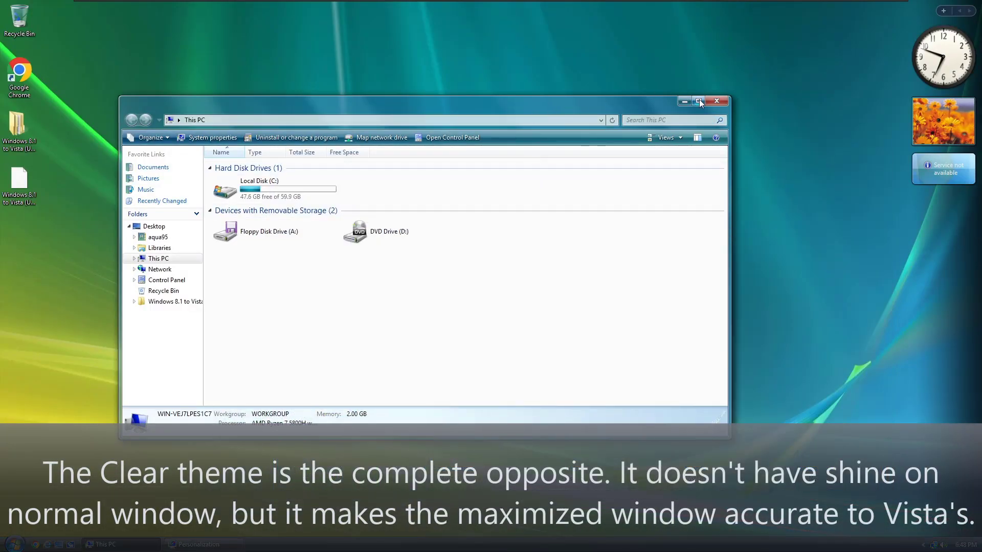
Step: Maximize and restore This PC, move it slightly, then close it
click(698, 102)
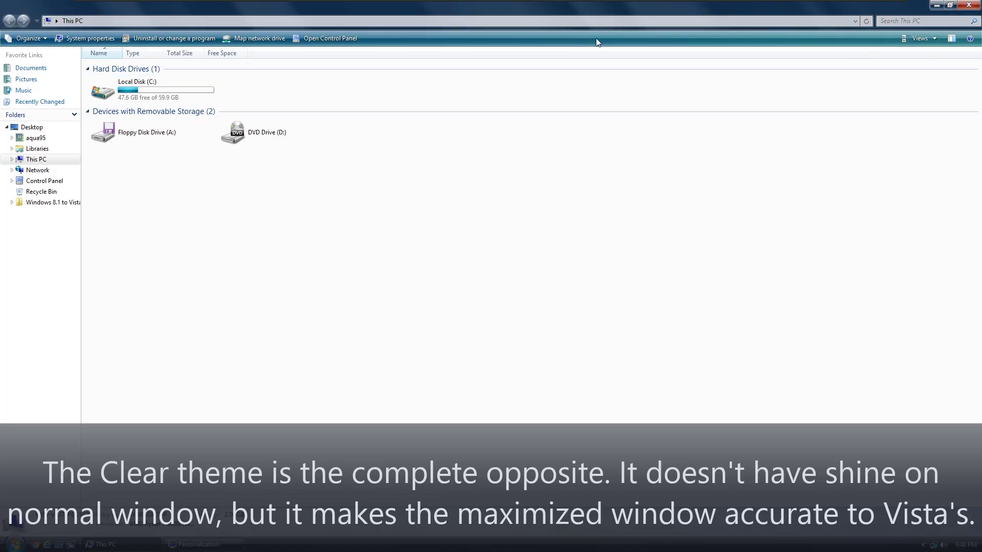
click(950, 4)
drag(532, 106, 518, 145)
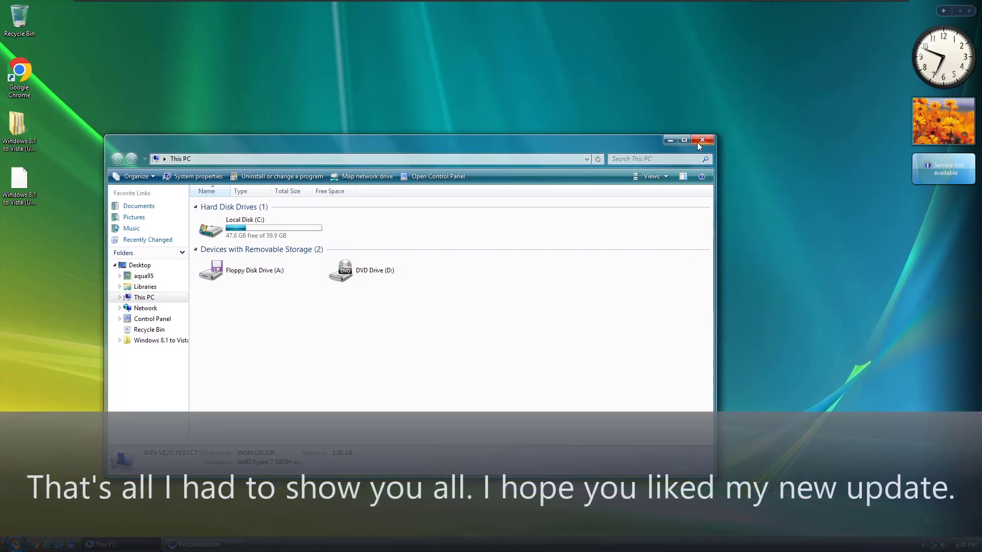
click(702, 141)
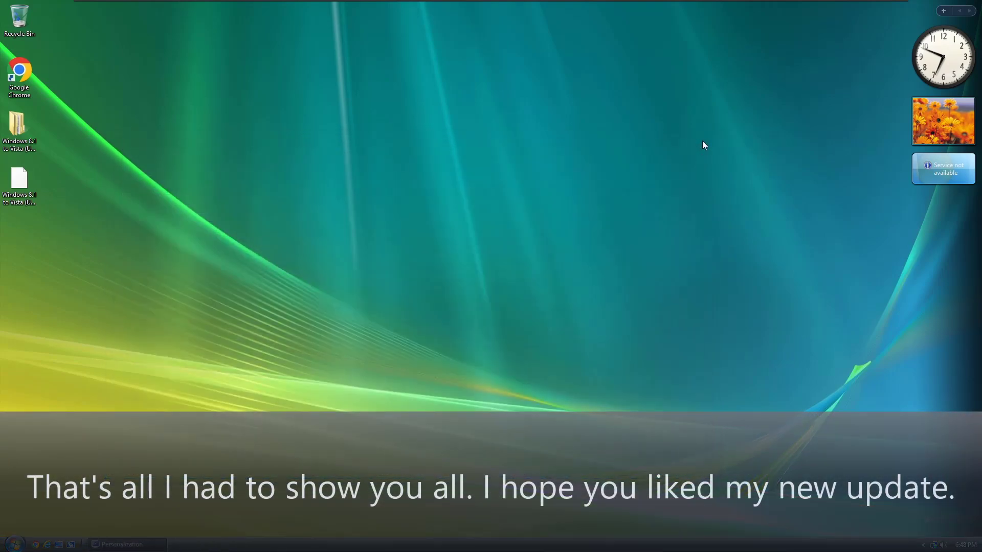